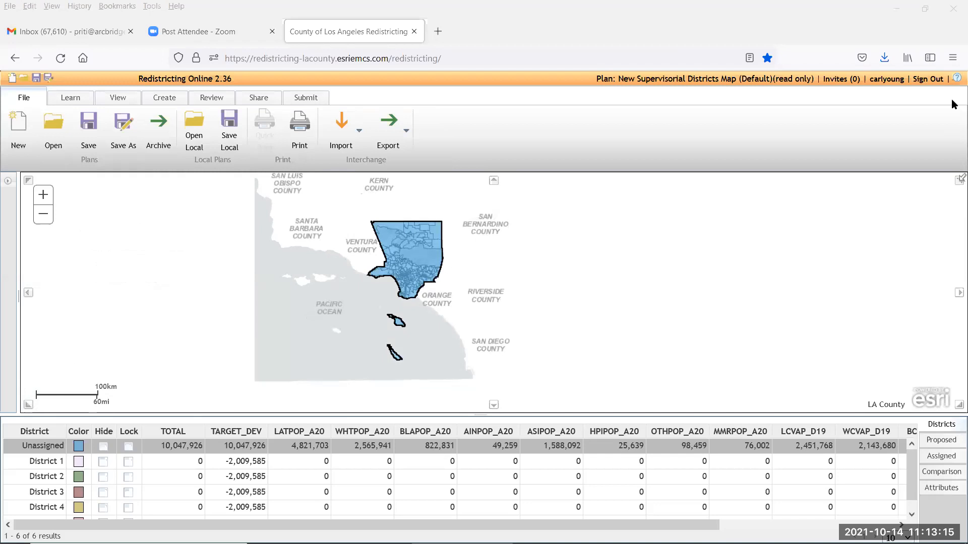
Sign out of the redistricting site and sign back in to Portal for ArcGIS with the saved user login.
{"action": "left_click", "coordinate": [928, 79]}
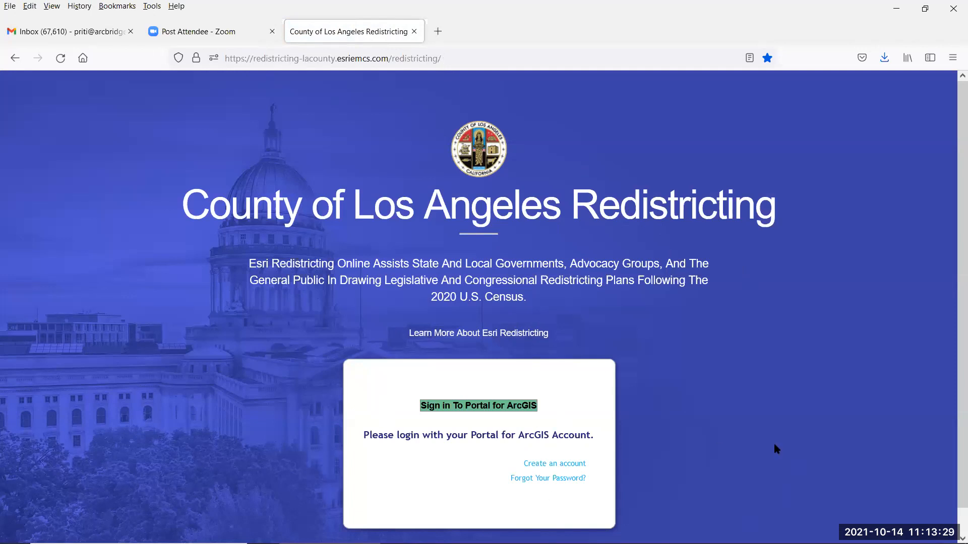
{"action": "left_click", "coordinate": [488, 408]}
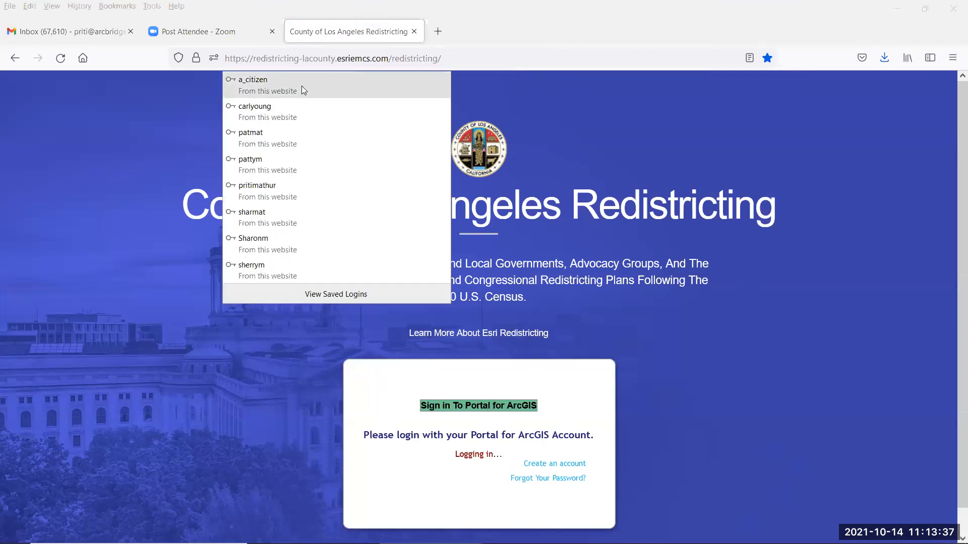
{"action": "left_click", "coordinate": [268, 119]}
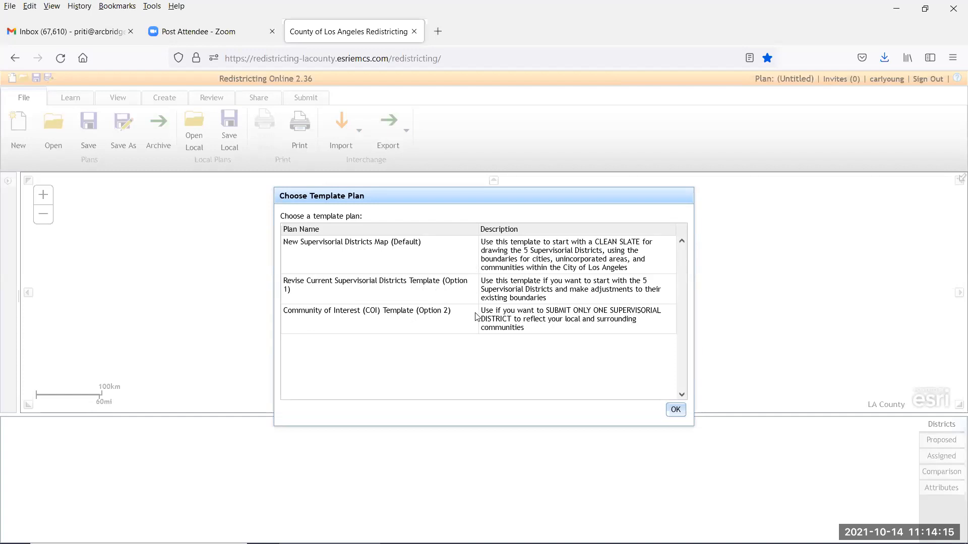
Start a plan from the New Supervisorial Districts Map (Default) template.
{"action": "left_click", "coordinate": [336, 246]}
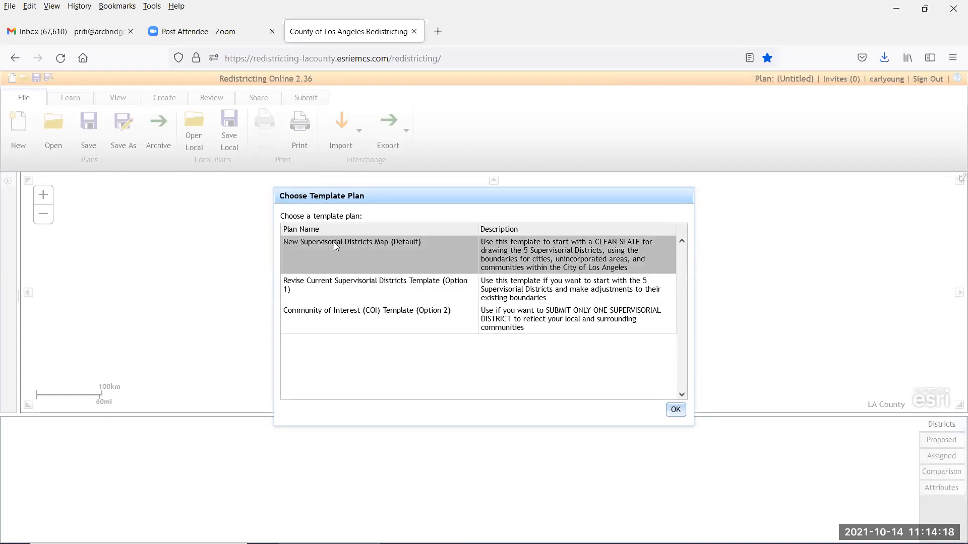
{"action": "left_click", "coordinate": [675, 410]}
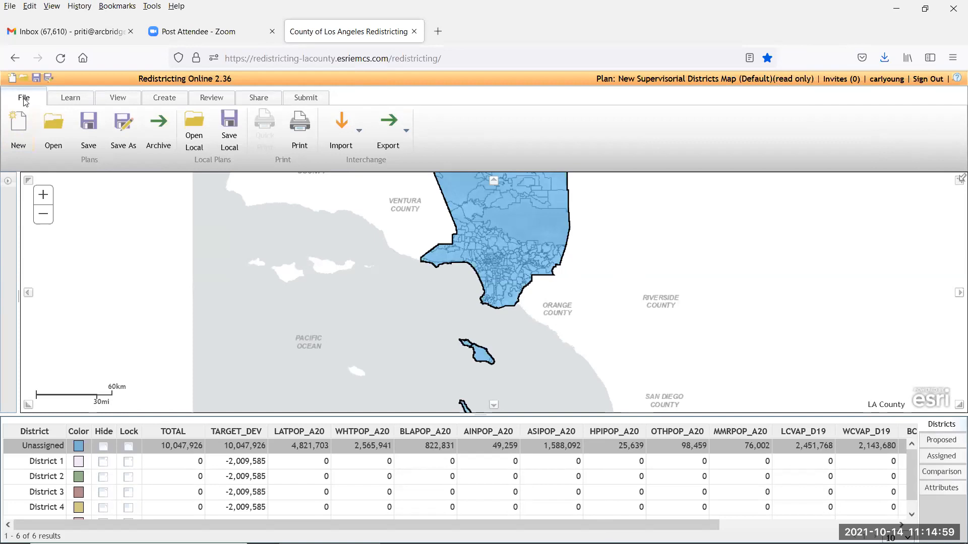
Save the read-only template plan as a new plan named Training-Demo.
{"action": "left_click", "coordinate": [89, 134]}
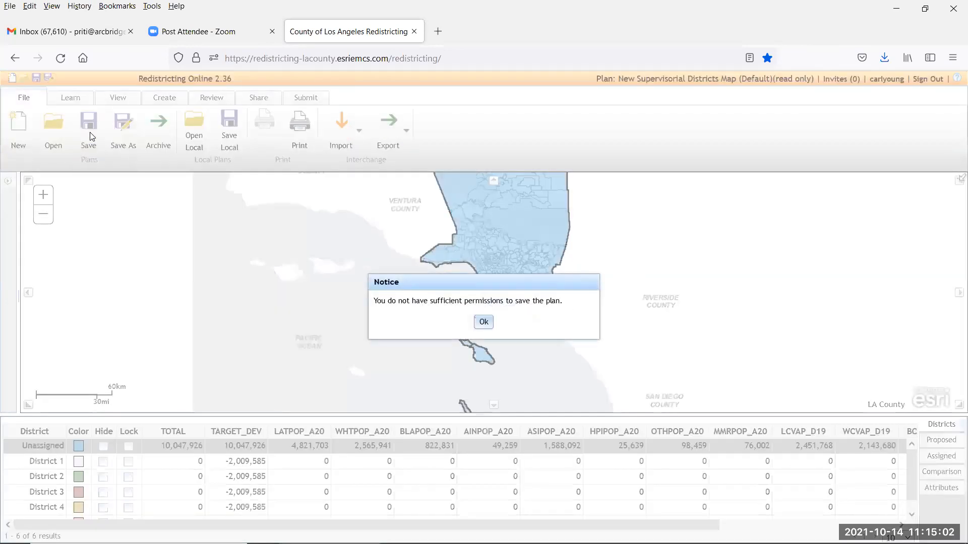
{"action": "left_click", "coordinate": [484, 322]}
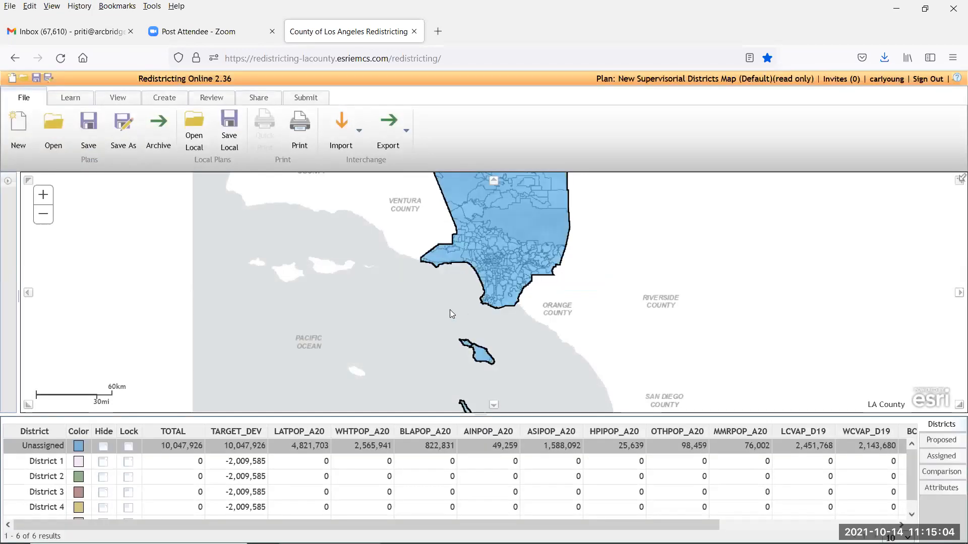
{"action": "left_click", "coordinate": [126, 130]}
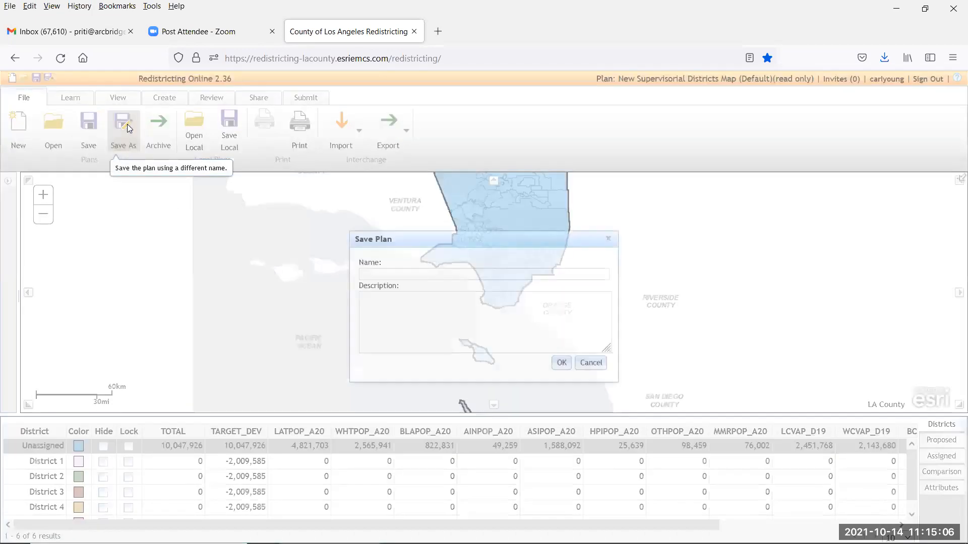
{"action": "left_click", "coordinate": [409, 275]}
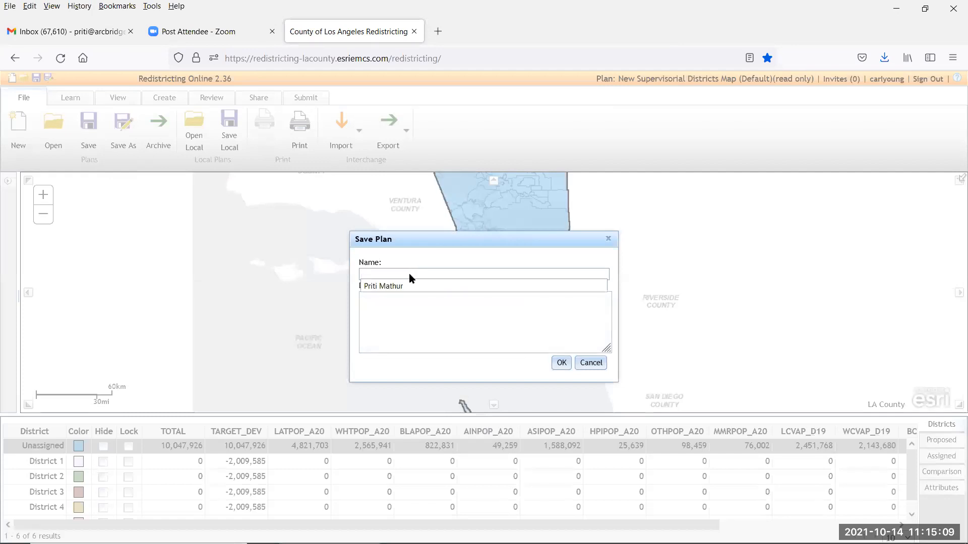
{"action": "type", "text": "Training-Demo"}
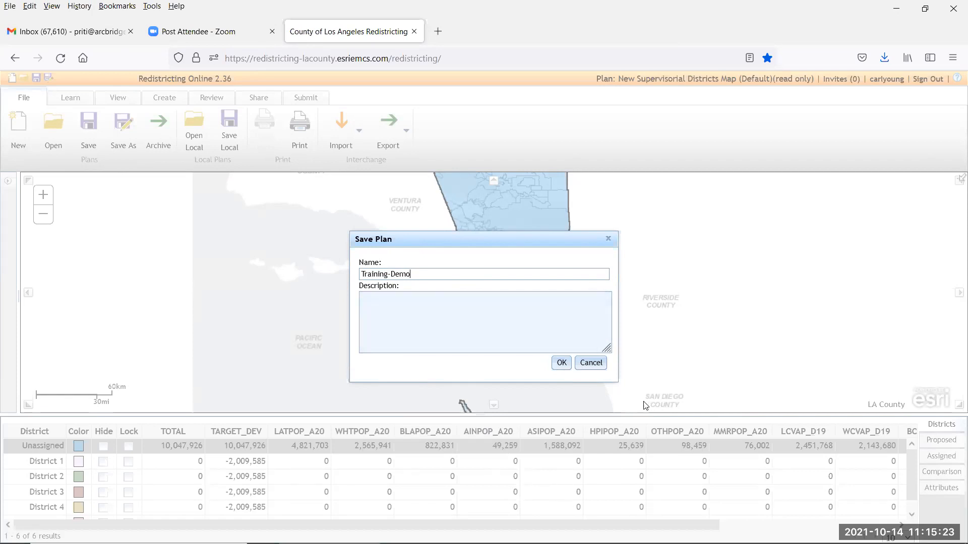
{"action": "left_click", "coordinate": [561, 363]}
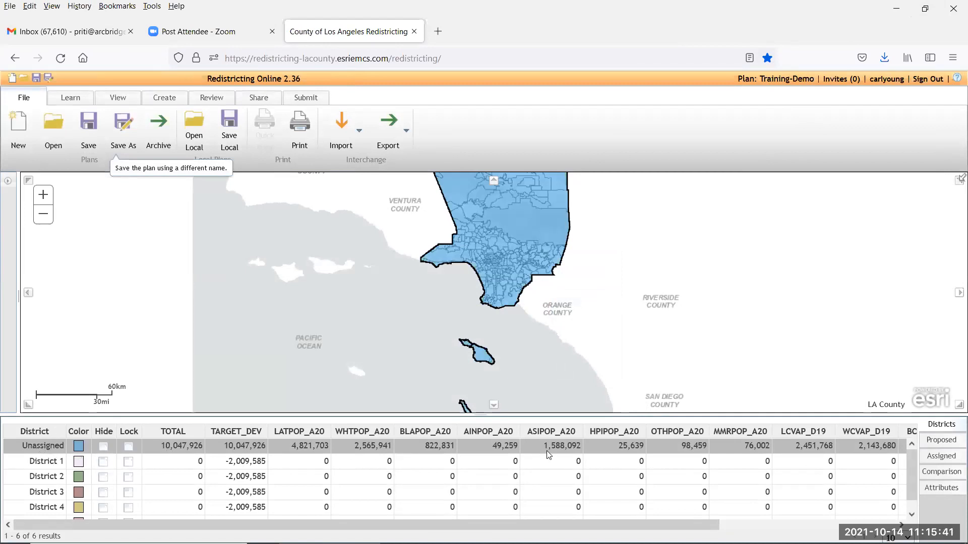
Examine the remaining citizen voting-age population columns of the districts table, through AOCVAP_D19.
{"action": "mouse_move", "coordinate": [688, 526]}
{"action": "left_mouse_down"}
{"action": "mouse_move", "coordinate": [866, 525]}
{"action": "mouse_move", "coordinate": [688, 526]}
{"action": "left_mouse_up"}
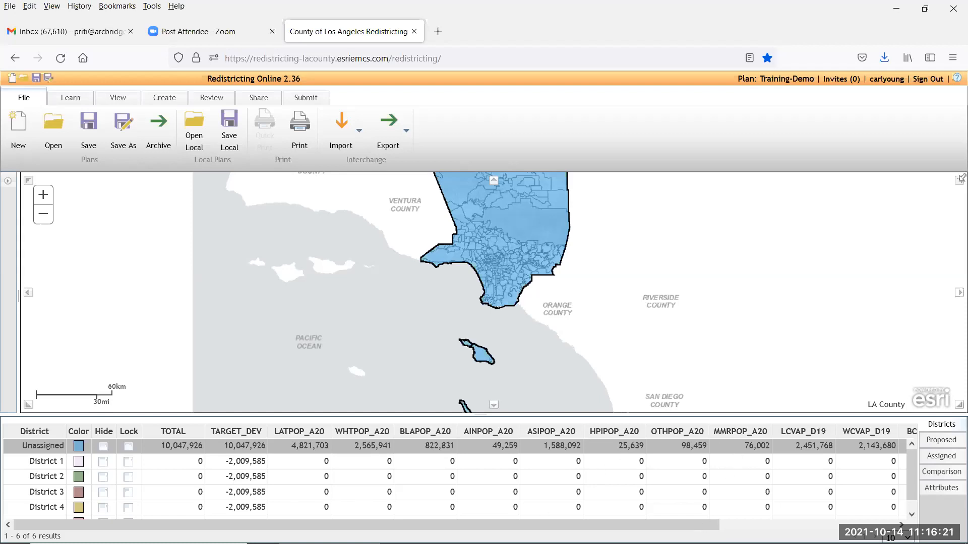
{"action": "left_click_drag", "start_coordinate": [710, 527], "coordinate": [887, 527]}
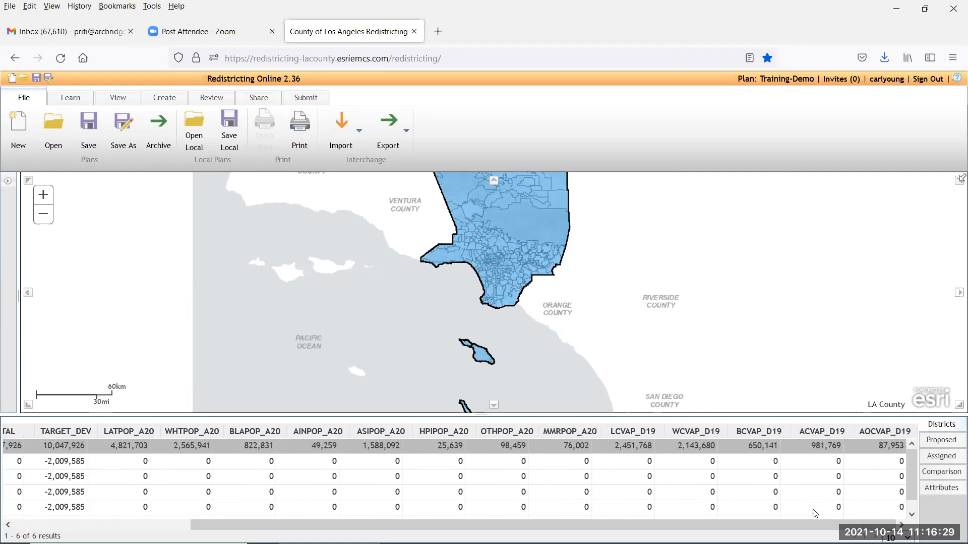
{"action": "left_click_drag", "start_coordinate": [852, 524], "coordinate": [675, 525]}
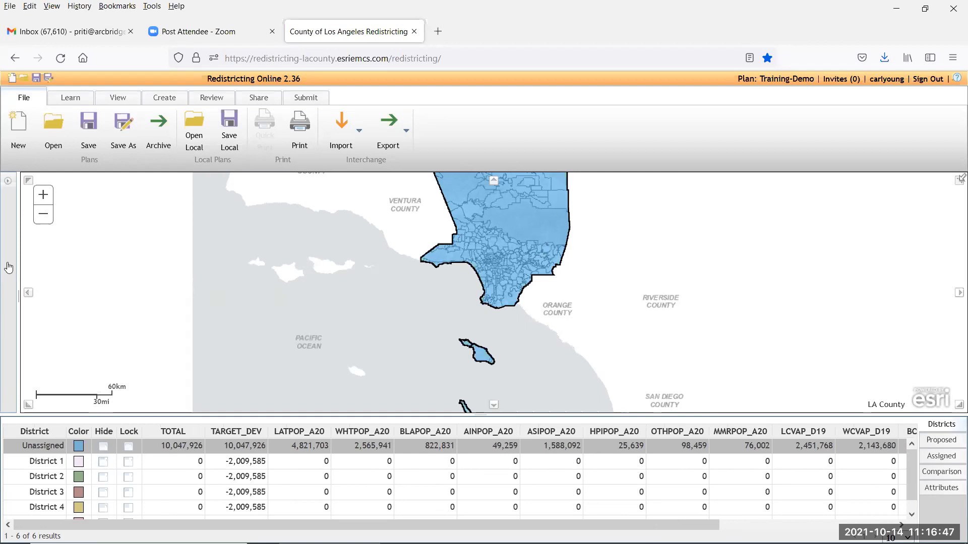
Turn on the LA_County_Reference layer with both of its Cities and Communities sublayers.
{"action": "left_click", "coordinate": [9, 182]}
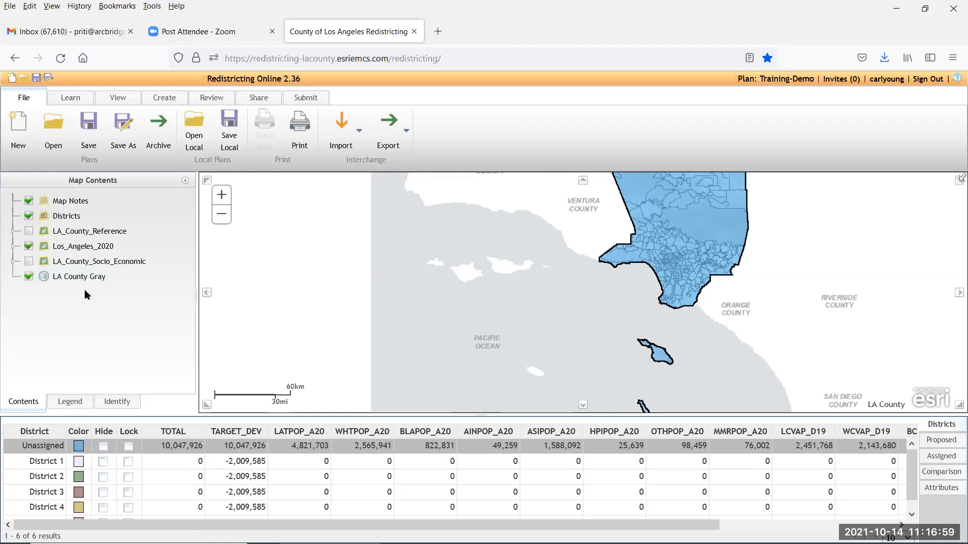
{"action": "left_click", "coordinate": [91, 235]}
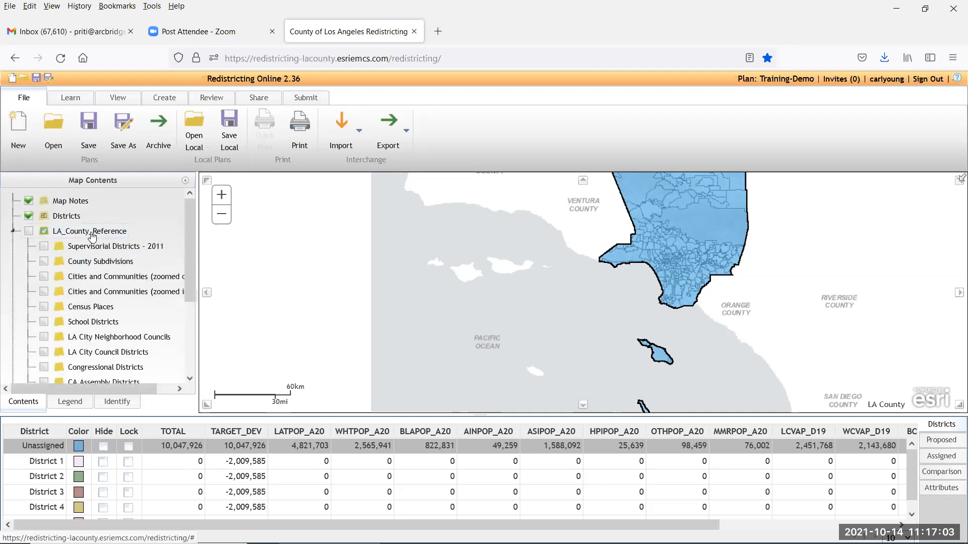
{"action": "left_click", "coordinate": [43, 277]}
{"action": "left_click", "coordinate": [43, 293]}
{"action": "left_click", "coordinate": [29, 232]}
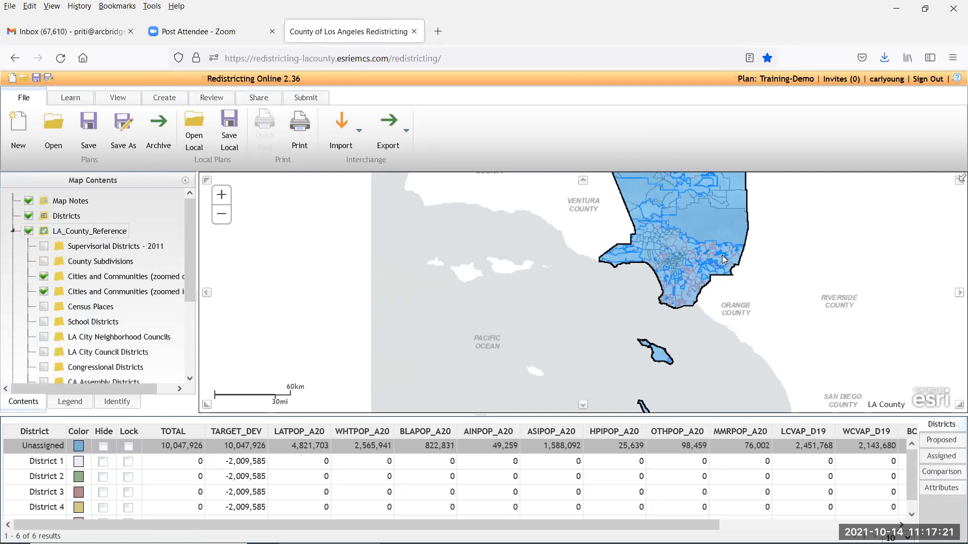
Examine the city and unincorporated community boundaries and labels on the map, and check their colors in the legend.
{"action": "scroll", "coordinate": [722, 256], "scroll_direction": "up", "scroll_amount": 1}
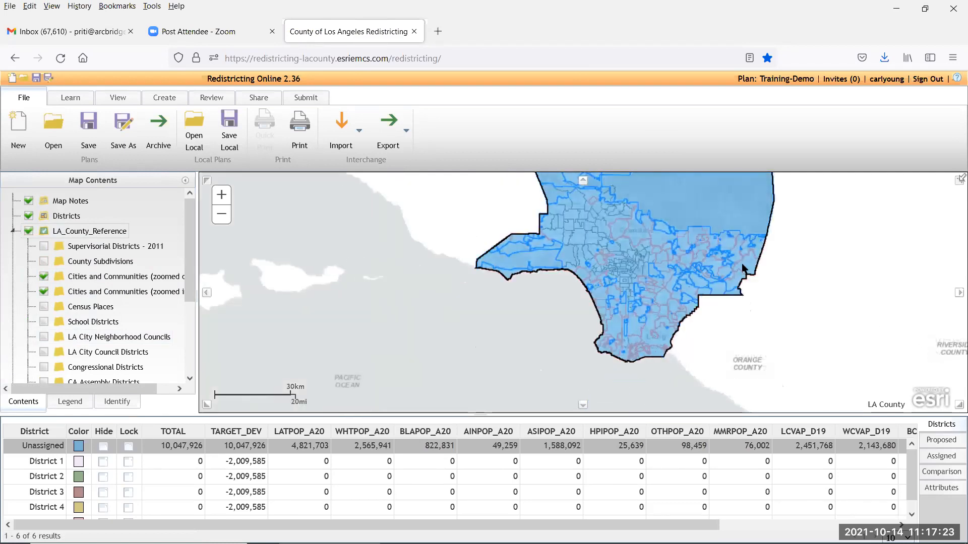
{"action": "scroll", "coordinate": [742, 267], "scroll_direction": "up", "scroll_amount": 1}
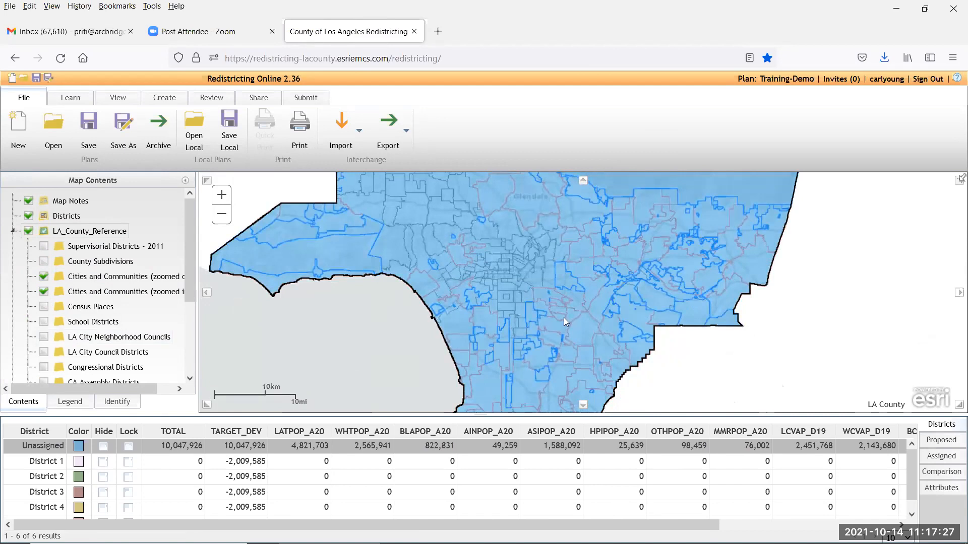
{"action": "scroll", "coordinate": [563, 318], "scroll_direction": "up", "scroll_amount": 1}
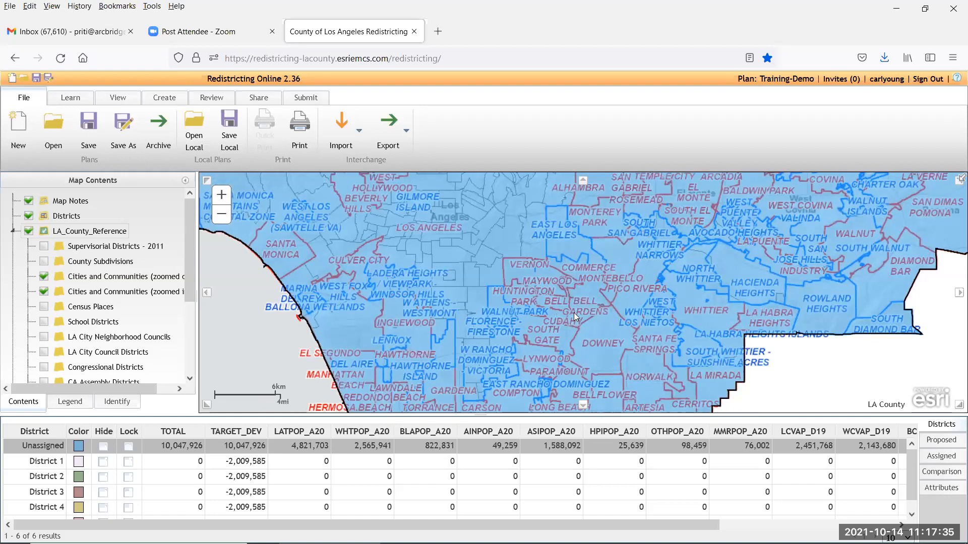
{"action": "scroll", "coordinate": [576, 316], "scroll_direction": "up", "scroll_amount": 1}
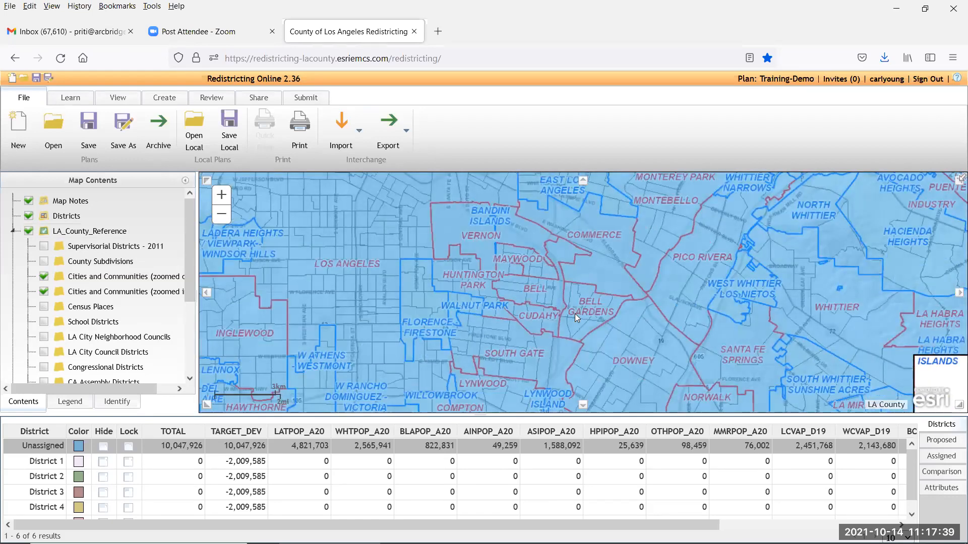
{"action": "scroll", "coordinate": [575, 314], "scroll_direction": "down", "scroll_amount": 1}
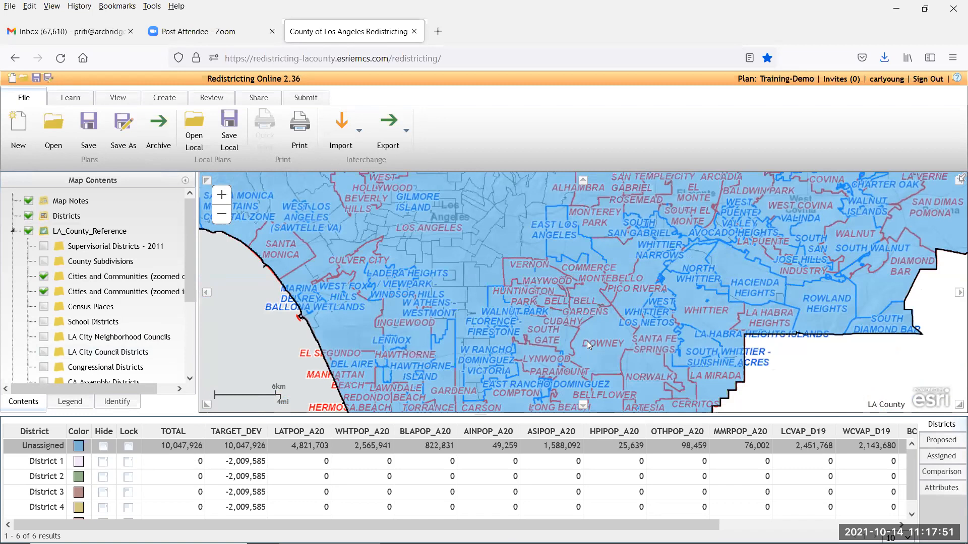
{"action": "left_click", "coordinate": [73, 404]}
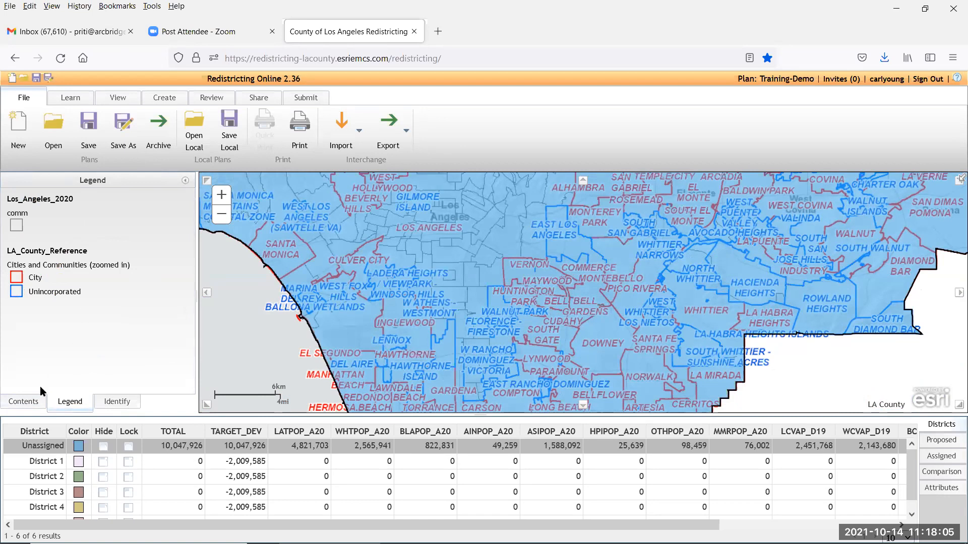
{"action": "left_click", "coordinate": [25, 402]}
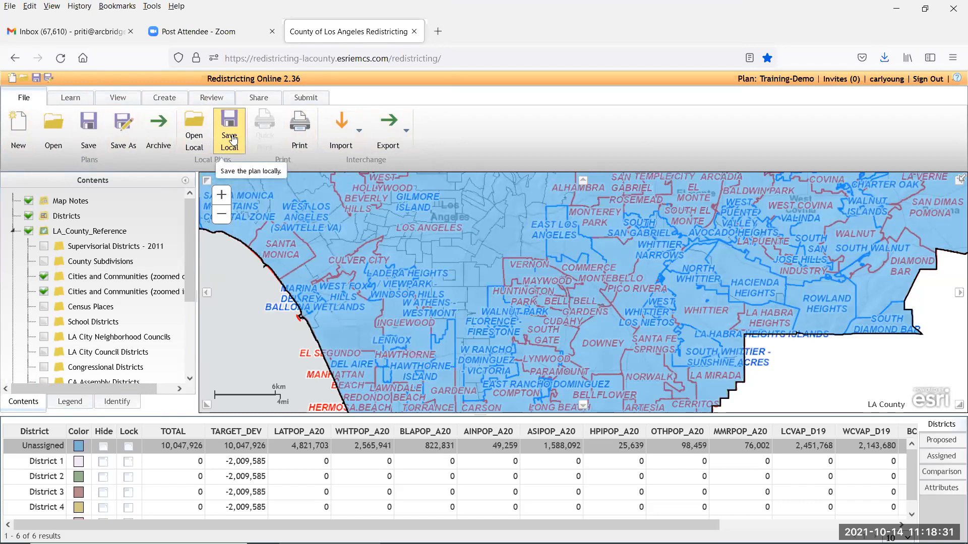
Check the formats offered for importing and exporting plans, and collapse the map contents list.
{"action": "left_click", "coordinate": [359, 133]}
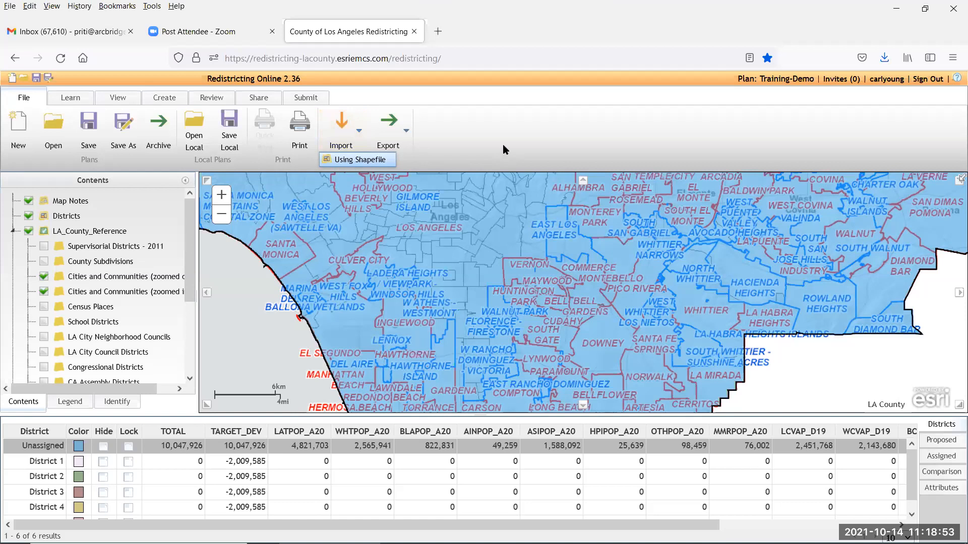
{"action": "left_click", "coordinate": [406, 140]}
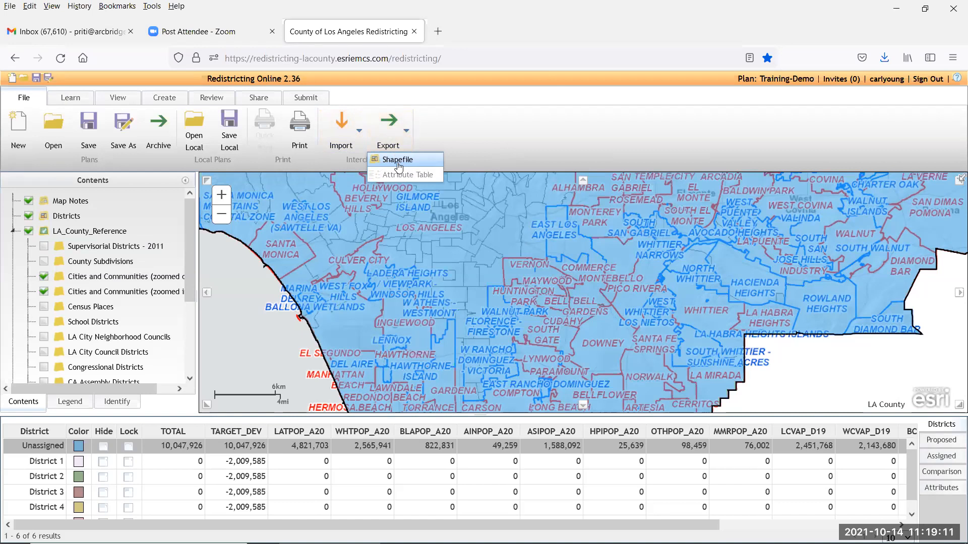
{"action": "left_click", "coordinate": [187, 181]}
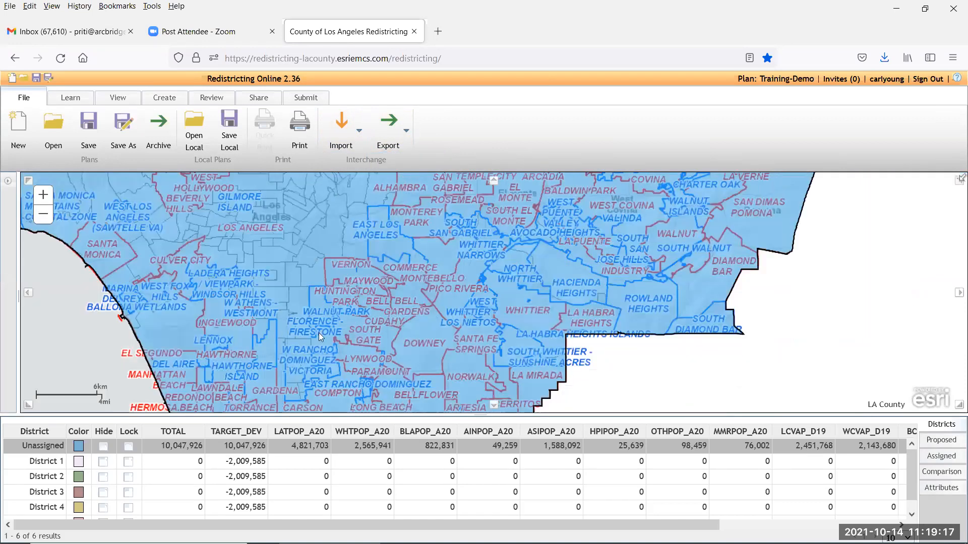
Look over the tool's how-to guidance and the settings for district number, lines and display.
{"action": "left_click", "coordinate": [71, 99]}
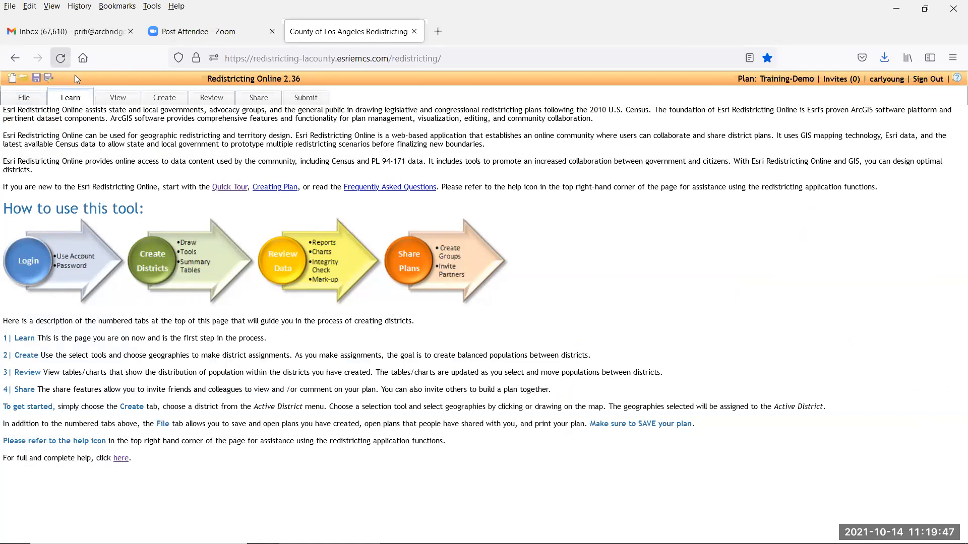
{"action": "left_click", "coordinate": [118, 101]}
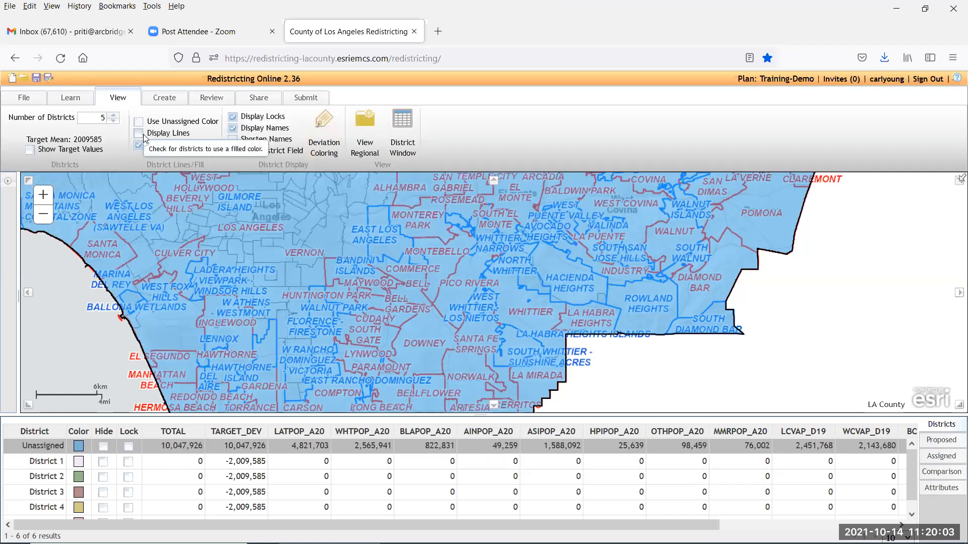
Set District 1 as the active district for assigning geographies, with the southern part of the county in view.
{"action": "left_click", "coordinate": [170, 103]}
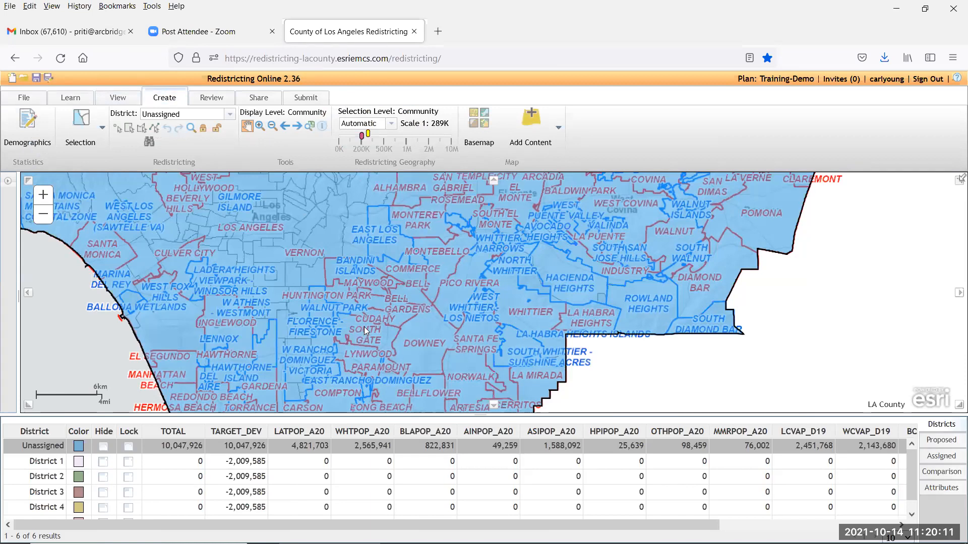
{"action": "scroll", "coordinate": [364, 327], "scroll_direction": "down", "scroll_amount": 2}
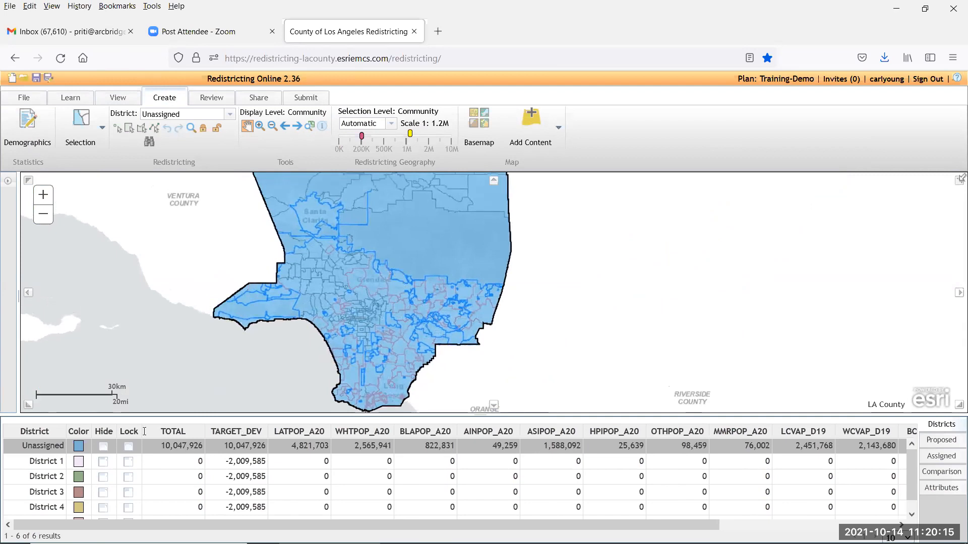
{"action": "scroll", "coordinate": [89, 504], "scroll_direction": "down", "scroll_amount": 1}
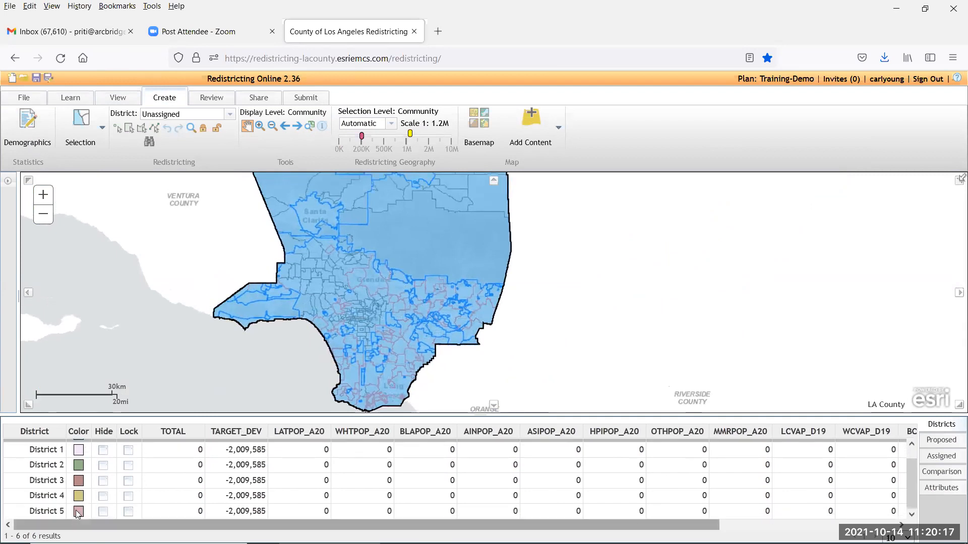
{"action": "scroll", "coordinate": [97, 479], "scroll_direction": "up", "scroll_amount": 1}
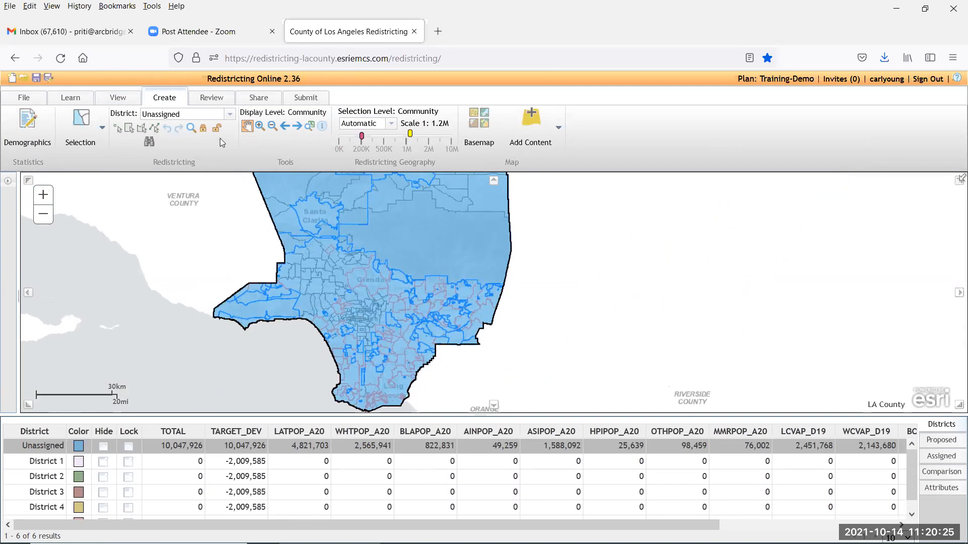
{"action": "left_click", "coordinate": [229, 114]}
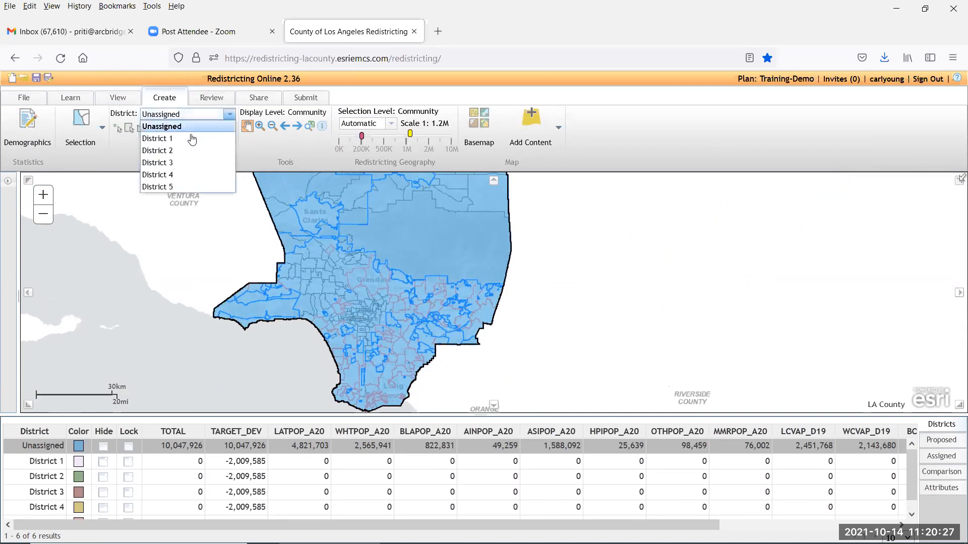
{"action": "left_click", "coordinate": [170, 139]}
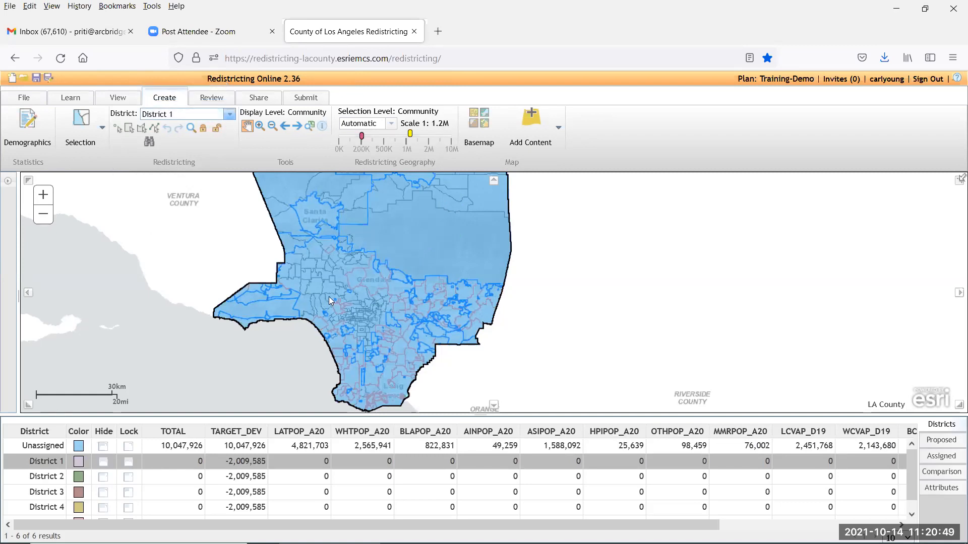
Examine how the community boundaries and display level change with map scale, and check the selection level options.
{"action": "scroll", "coordinate": [331, 292], "scroll_direction": "up", "scroll_amount": 1}
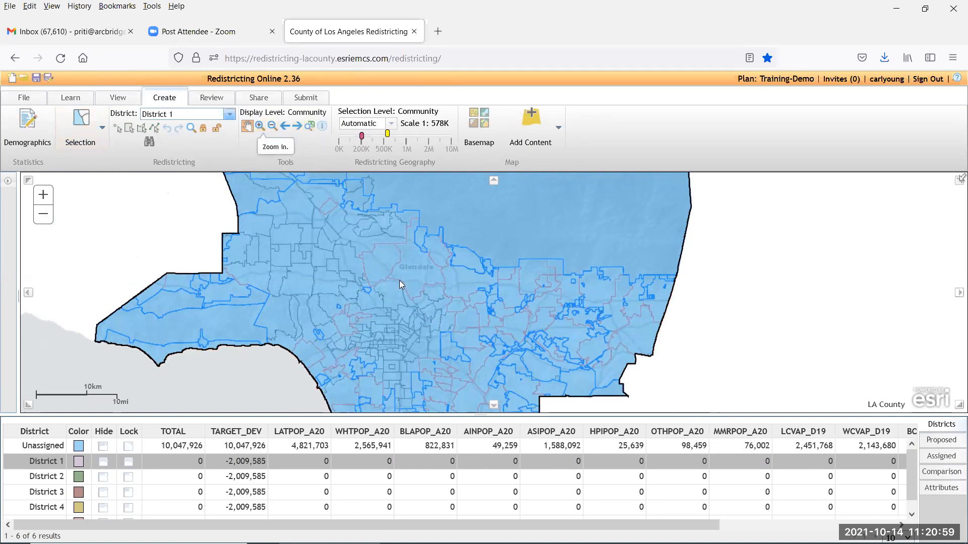
{"action": "scroll", "coordinate": [399, 281], "scroll_direction": "up", "scroll_amount": 1}
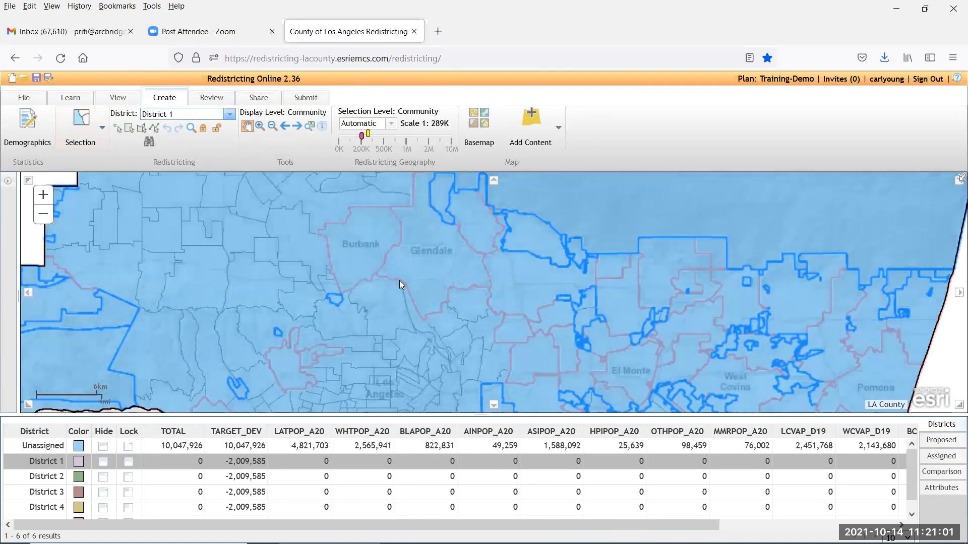
{"action": "scroll", "coordinate": [400, 280], "scroll_direction": "down", "scroll_amount": 1}
{"action": "scroll", "coordinate": [399, 281], "scroll_direction": "down", "scroll_amount": 1}
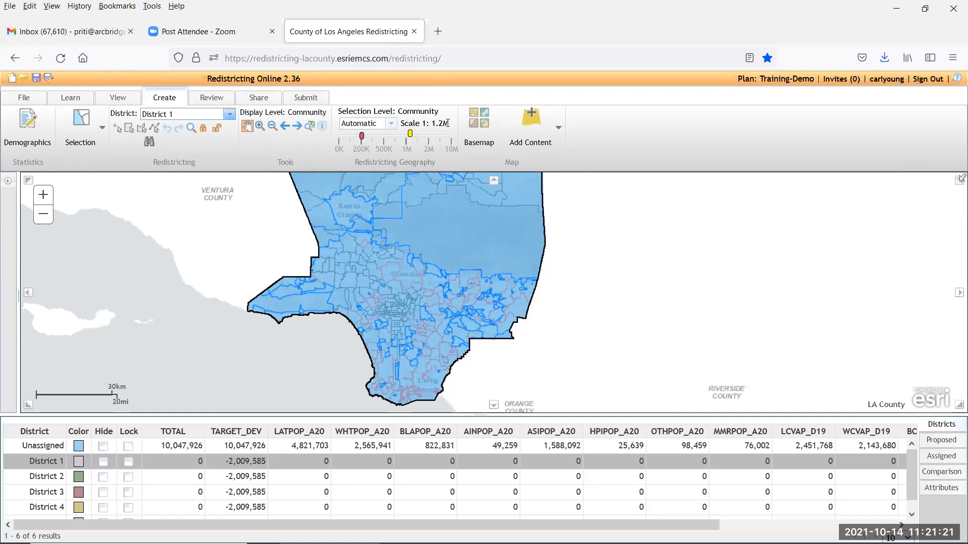
{"action": "left_click", "coordinate": [390, 125]}
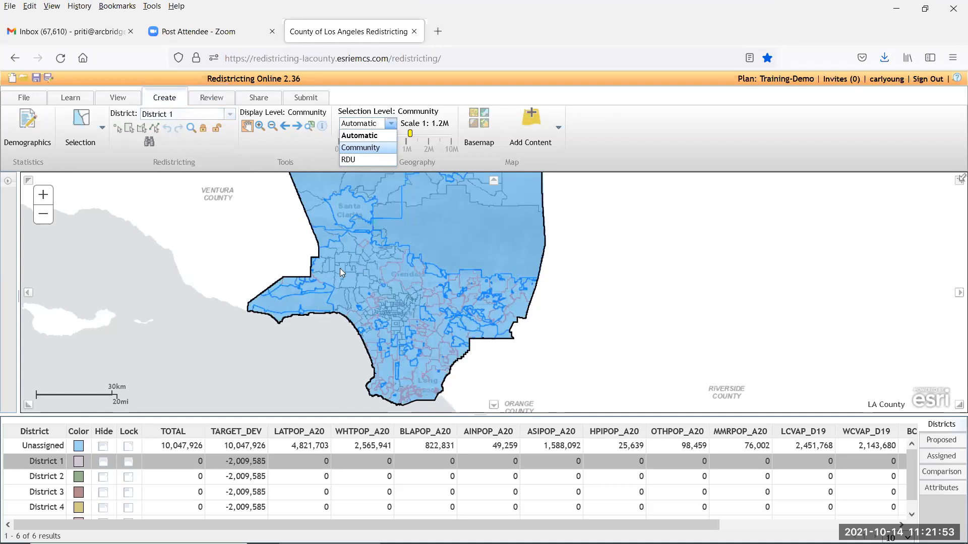
Make District 3 the active district and assign a single RDU in the middle of Malibu to it by picking.
{"action": "left_click", "coordinate": [230, 115]}
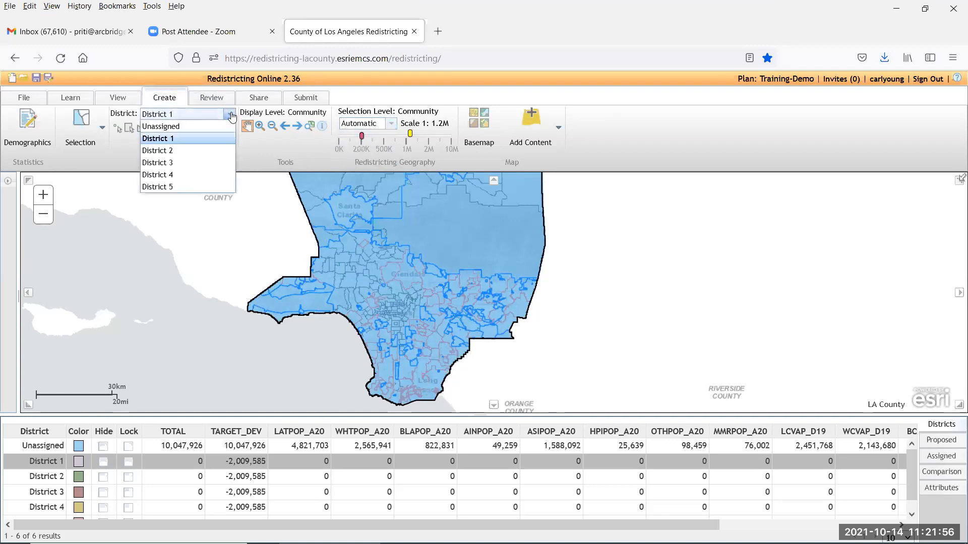
{"action": "left_click", "coordinate": [177, 163]}
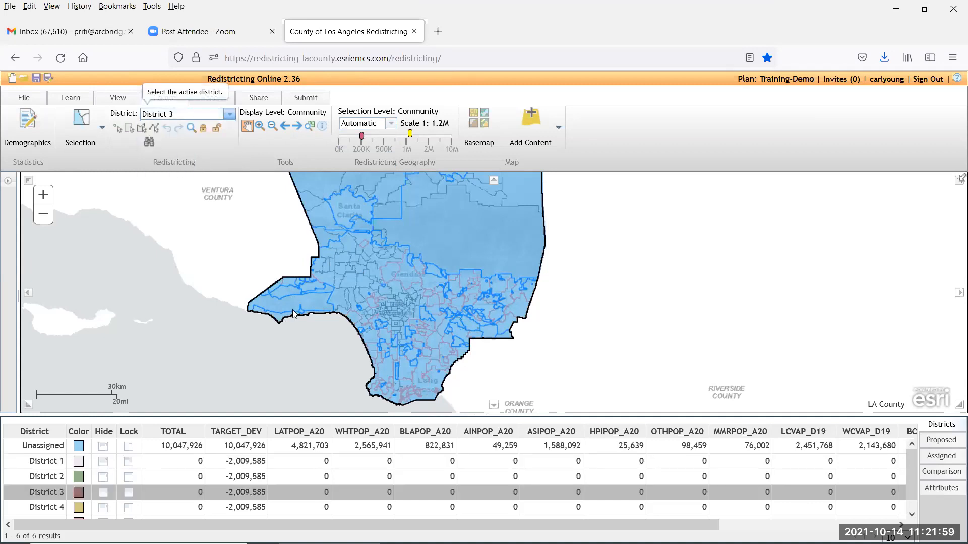
{"action": "scroll", "coordinate": [293, 313], "scroll_direction": "up", "scroll_amount": 1}
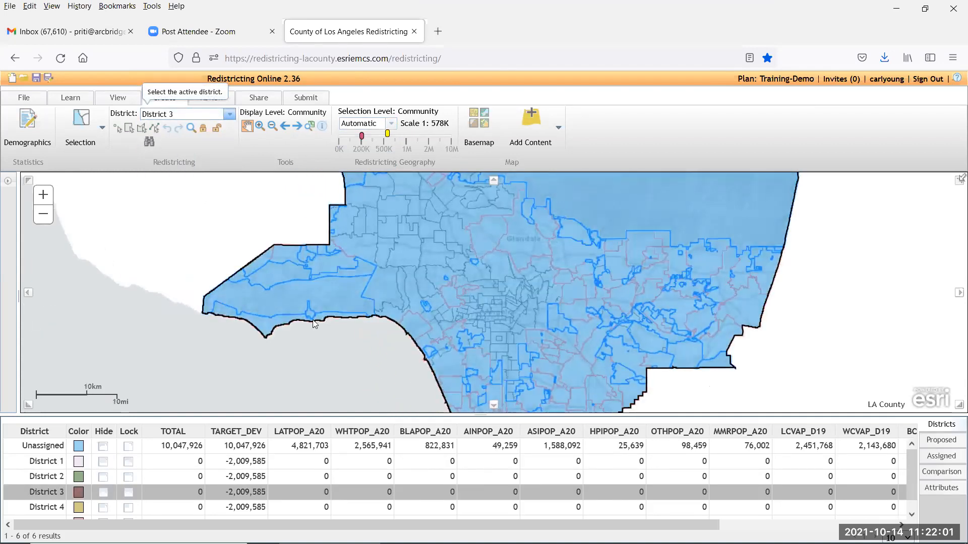
{"action": "scroll", "coordinate": [314, 322], "scroll_direction": "up", "scroll_amount": 1}
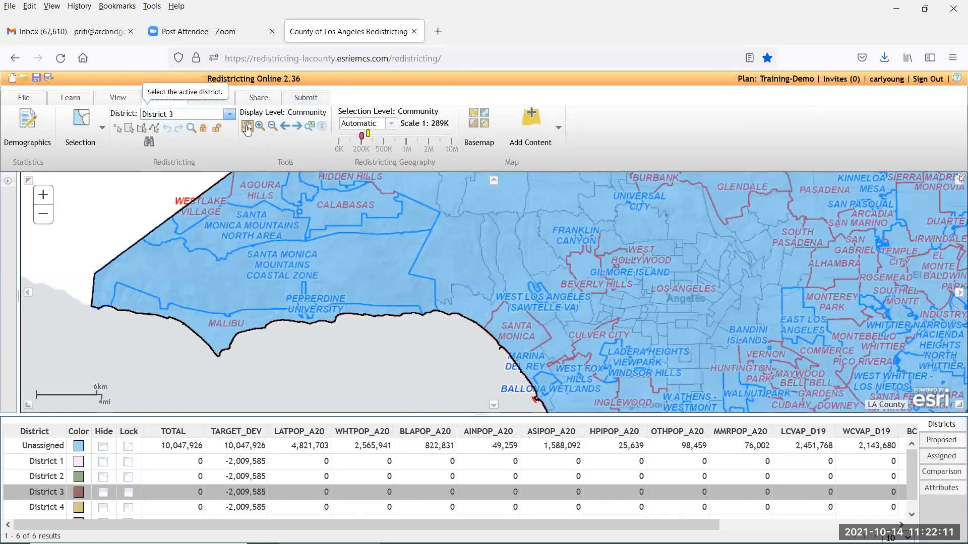
{"action": "left_click_drag", "start_coordinate": [364, 245], "coordinate": [407, 289]}
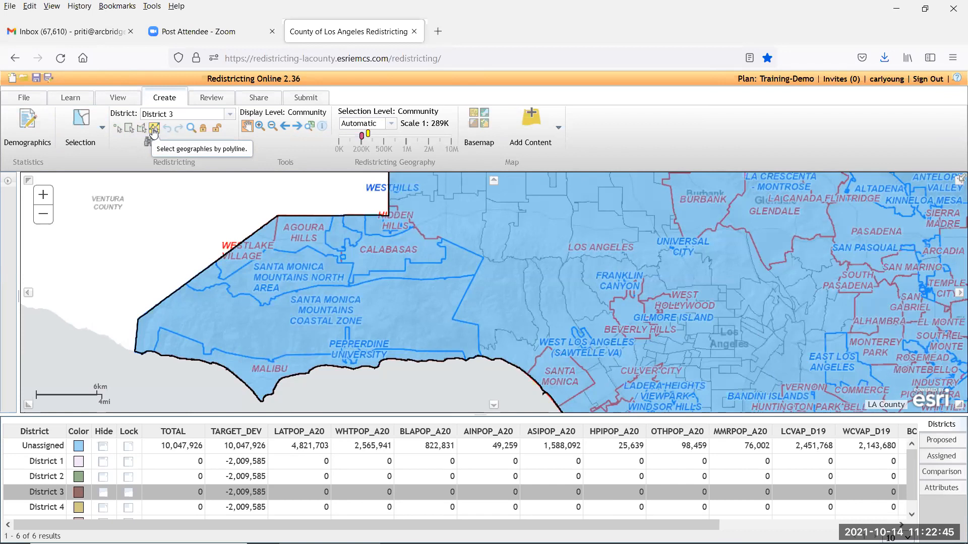
{"action": "left_click", "coordinate": [117, 129]}
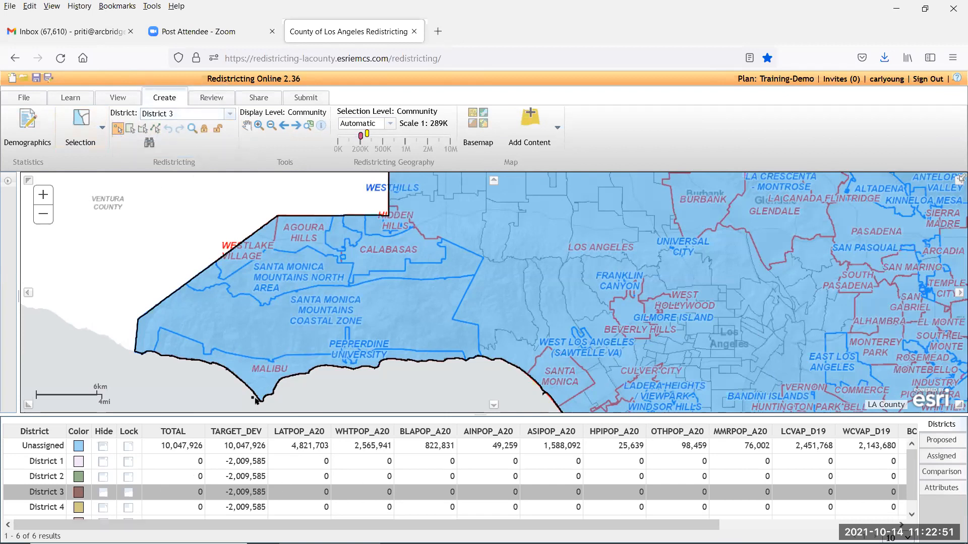
{"action": "left_click", "coordinate": [271, 378]}
{"action": "scroll", "coordinate": [271, 378], "scroll_direction": "up", "scroll_amount": 1}
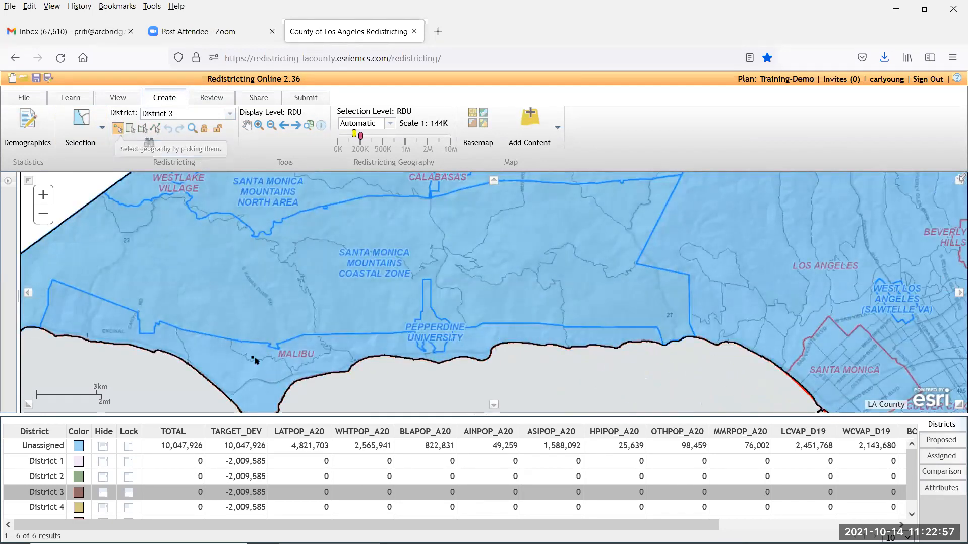
{"action": "left_click", "coordinate": [255, 360]}
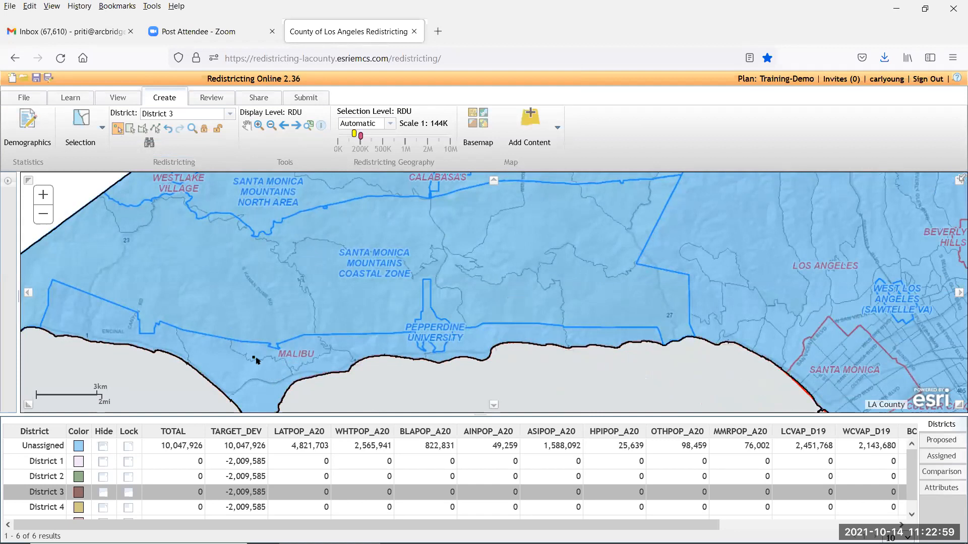
{"action": "left_click", "coordinate": [364, 349]}
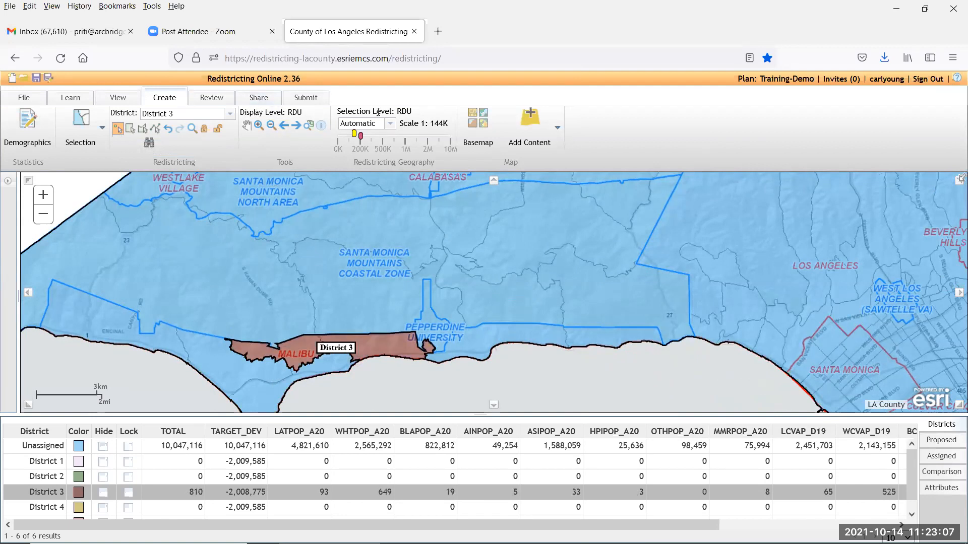
Set the selection level to Community and assign Malibu and the Santa Monica Mountains unincorporated area to District 3.
{"action": "left_click", "coordinate": [391, 125]}
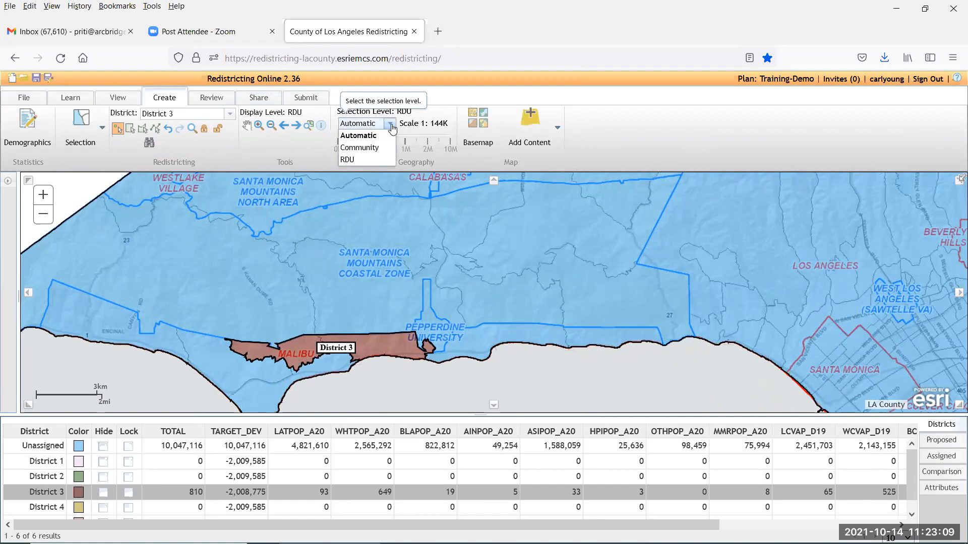
{"action": "left_click", "coordinate": [365, 148]}
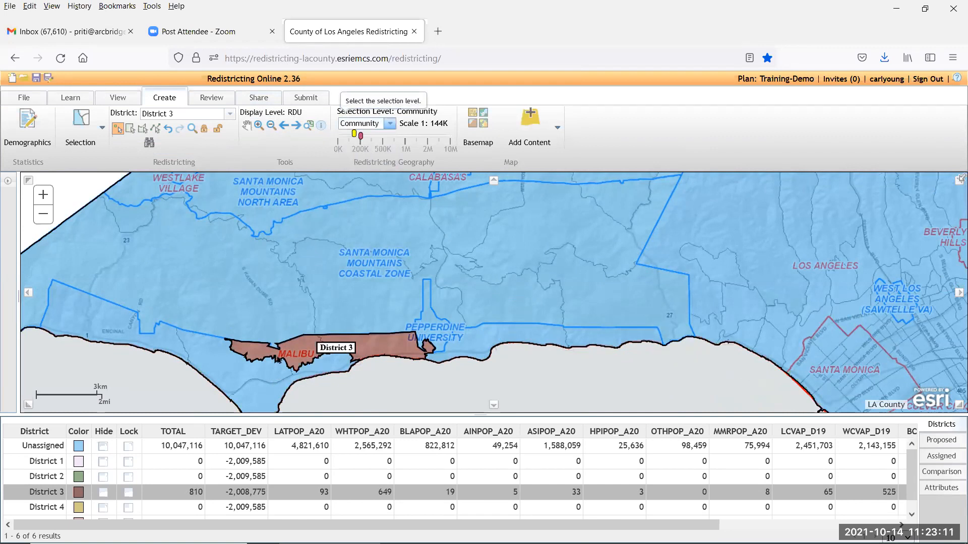
{"action": "left_click", "coordinate": [242, 370]}
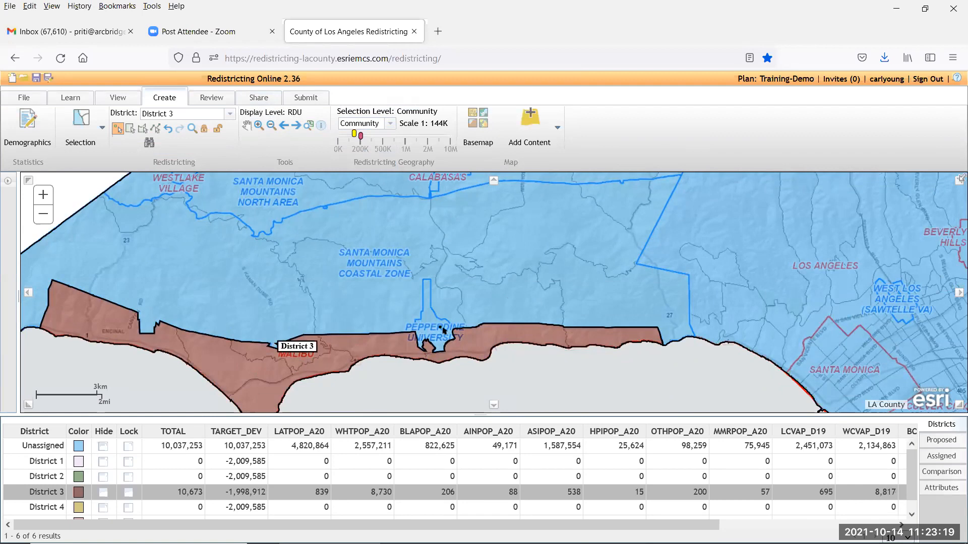
{"action": "scroll", "coordinate": [442, 330], "scroll_direction": "up", "scroll_amount": 2}
{"action": "left_click", "coordinate": [399, 309]}
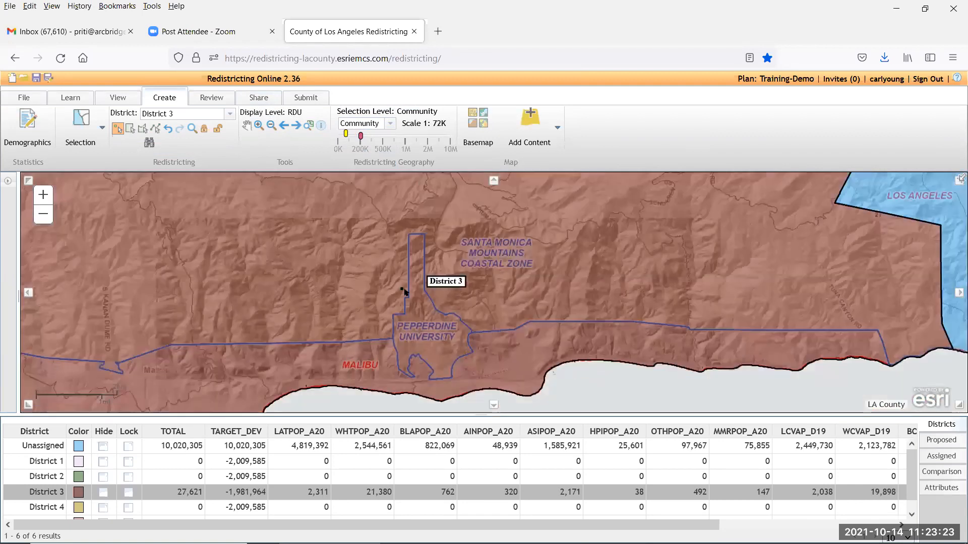
Assign Westlake Village, Agoura Hills, Calabasas, Hidden Hills and the adjoining communities to District 3 with a rectangle selection.
{"action": "scroll", "coordinate": [404, 291], "scroll_direction": "down", "scroll_amount": 2}
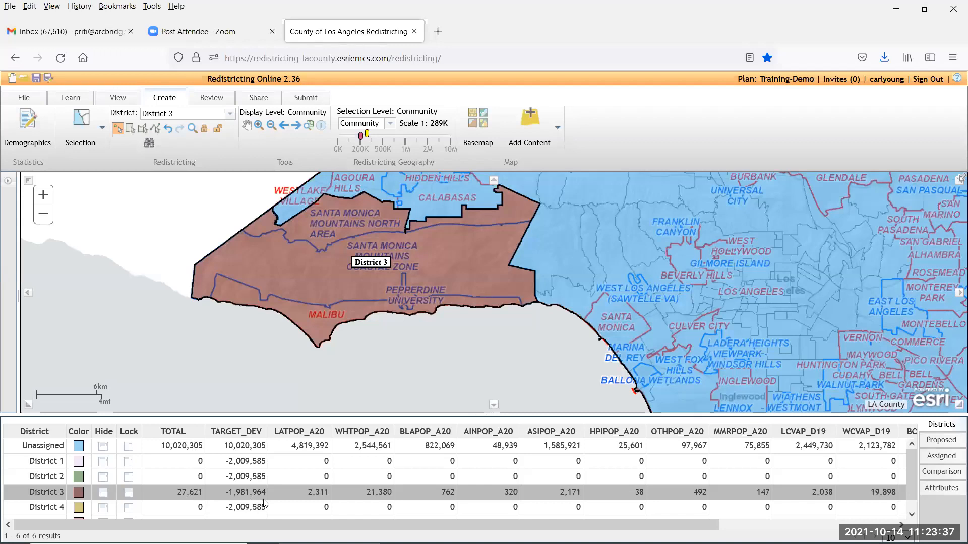
{"action": "scroll", "coordinate": [419, 309], "scroll_direction": "up", "scroll_amount": 1}
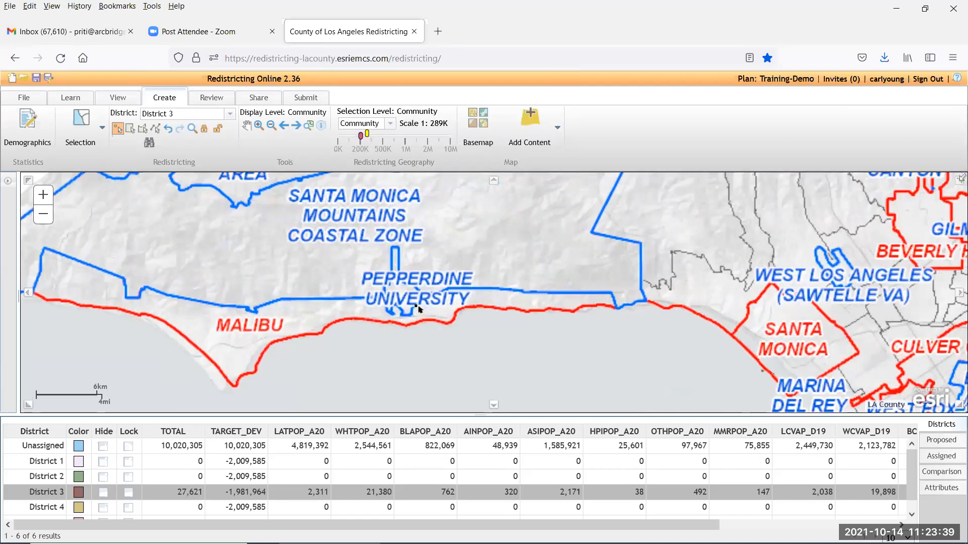
{"action": "scroll", "coordinate": [418, 309], "scroll_direction": "down", "scroll_amount": 2}
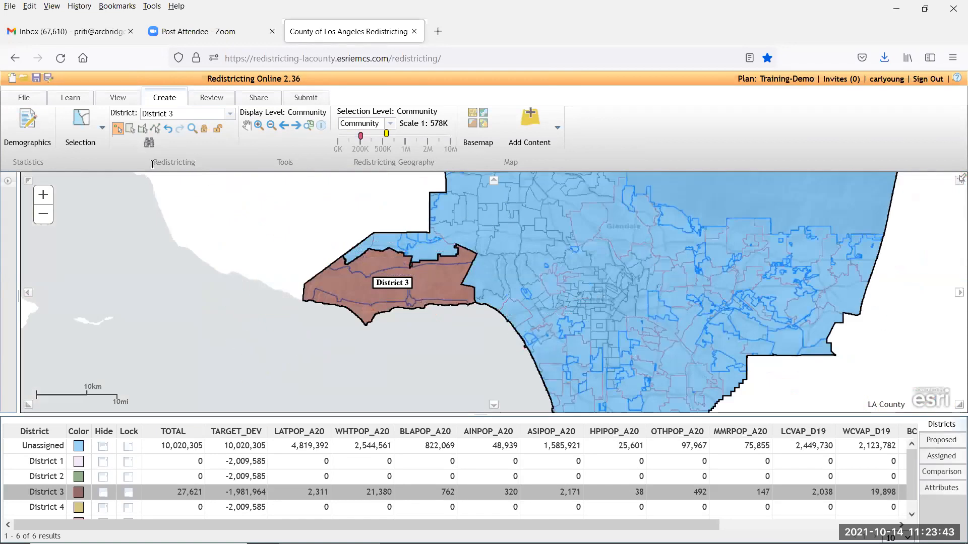
{"action": "left_click", "coordinate": [130, 130]}
{"action": "left_click_drag", "start_coordinate": [345, 219], "coordinate": [456, 252]}
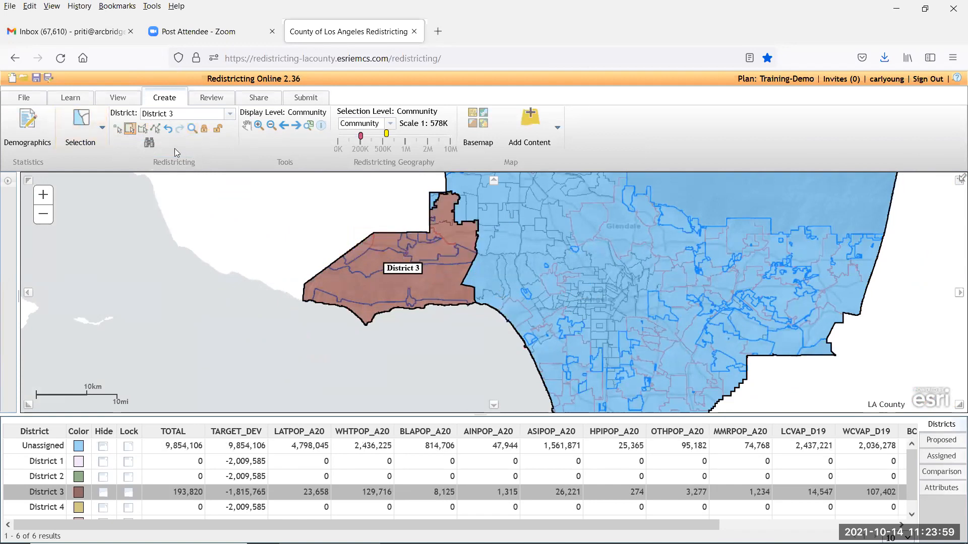
Assign the Los Angeles communities east of the Santa Monica Mountains, down to Santa Monica, to District 3 with a polygon selection.
{"action": "left_click", "coordinate": [247, 127]}
{"action": "left_click_drag", "start_coordinate": [452, 292], "coordinate": [353, 343]}
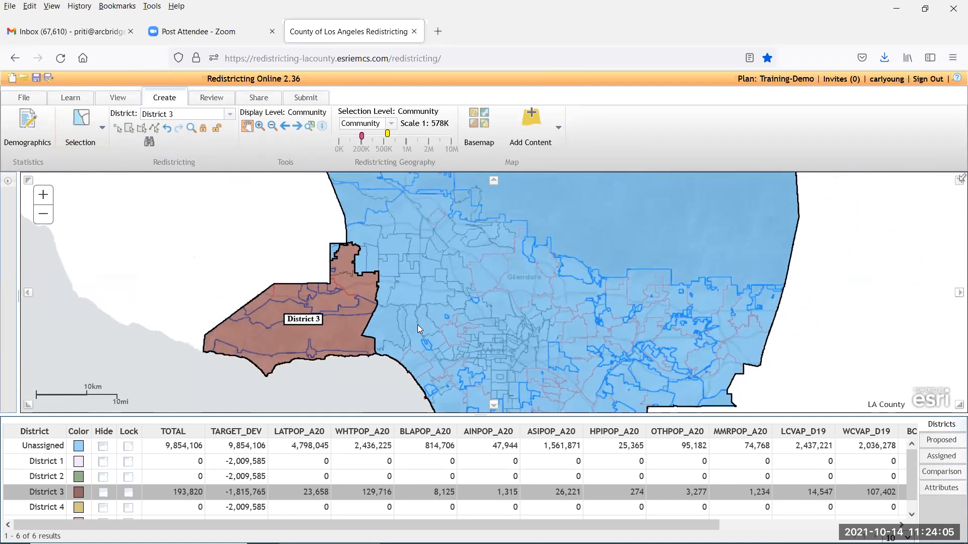
{"action": "scroll", "coordinate": [417, 325], "scroll_direction": "up", "scroll_amount": 1}
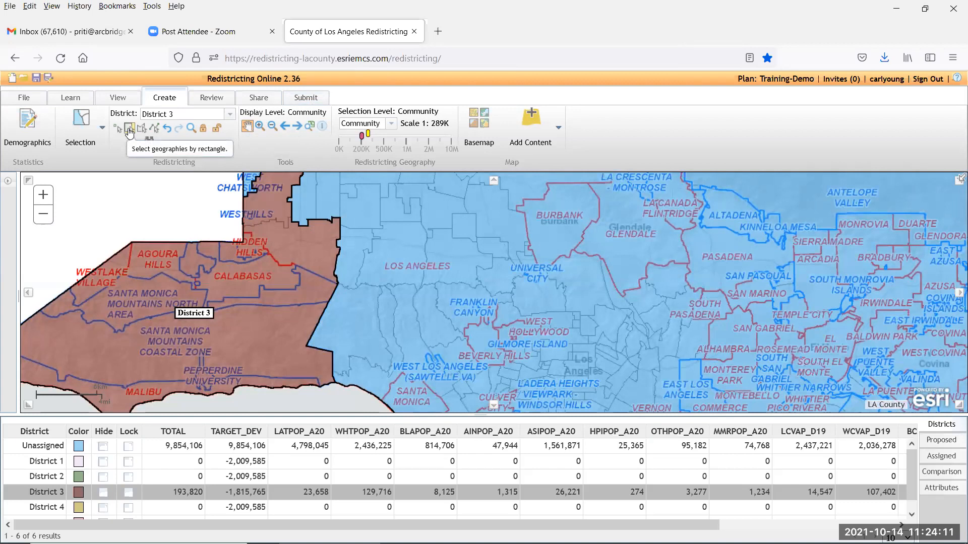
{"action": "left_click", "coordinate": [129, 132]}
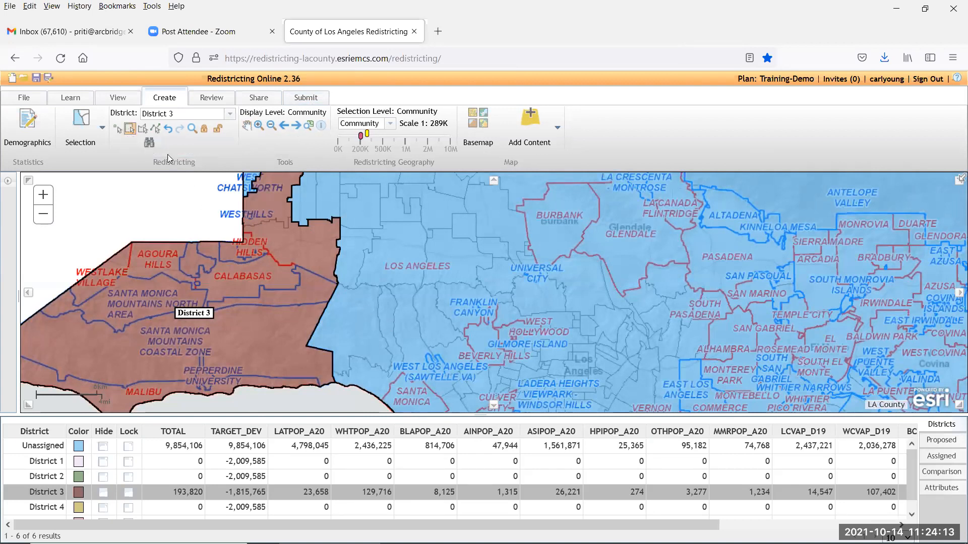
{"action": "left_click", "coordinate": [140, 130]}
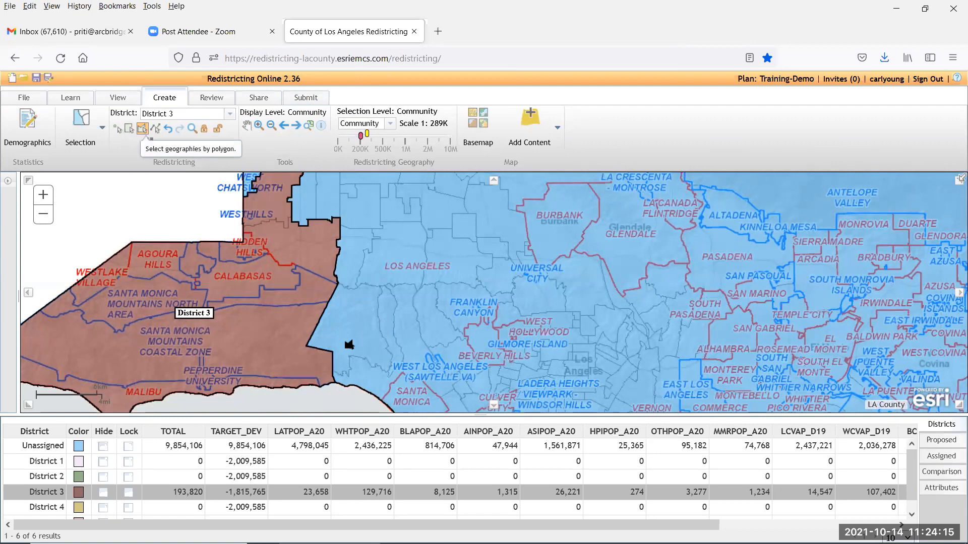
{"action": "mouse_move", "coordinate": [319, 331]}
{"action": "left_mouse_down"}
{"action": "mouse_move", "coordinate": [355, 265]}
{"action": "mouse_move", "coordinate": [392, 277]}
{"action": "mouse_move", "coordinate": [428, 331]}
{"action": "mouse_move", "coordinate": [419, 409]}
{"action": "mouse_move", "coordinate": [385, 416]}
{"action": "mouse_move", "coordinate": [368, 406]}
{"action": "left_mouse_up"}
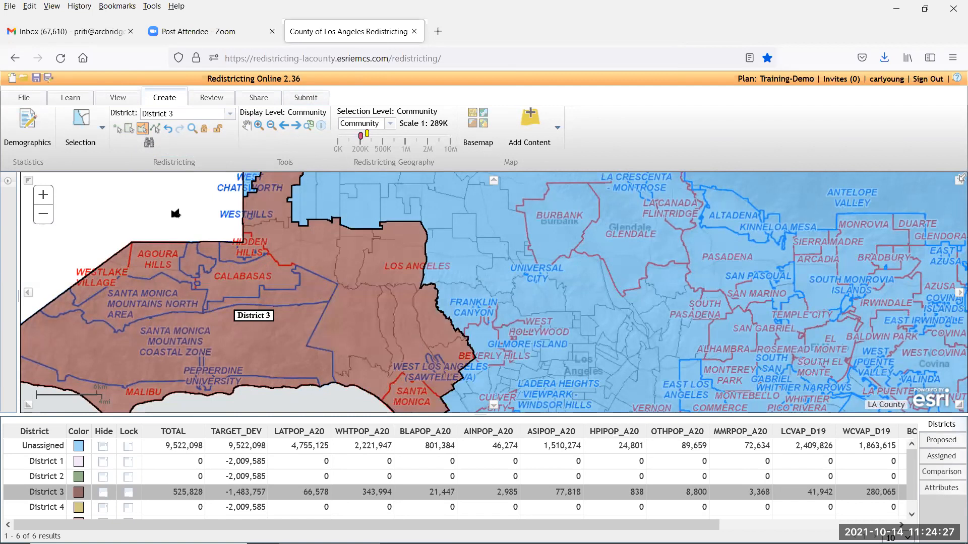
Assign the communities around West Chatsworth and south of Twin Lakes to District 3 with a rectangle selection.
{"action": "left_click", "coordinate": [251, 129]}
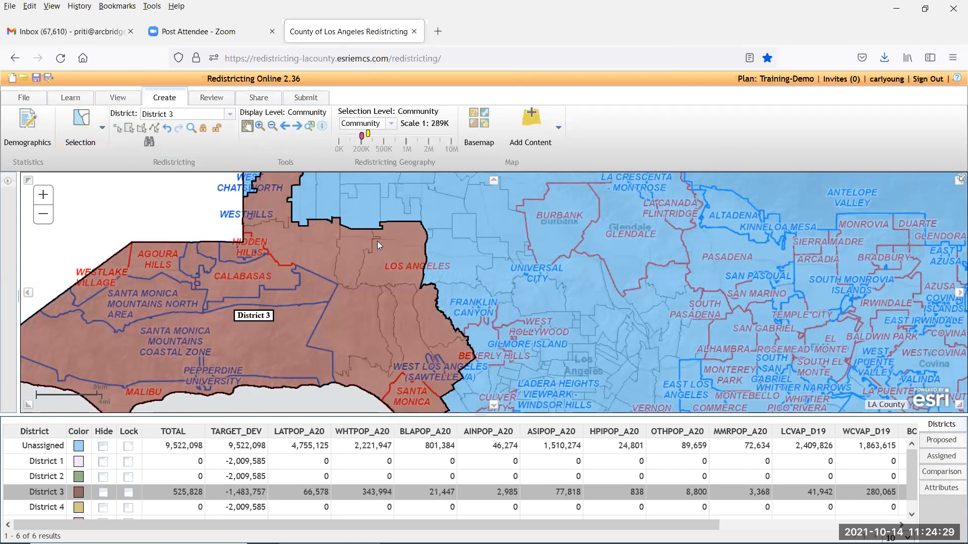
{"action": "left_click_drag", "start_coordinate": [538, 253], "coordinate": [529, 363]}
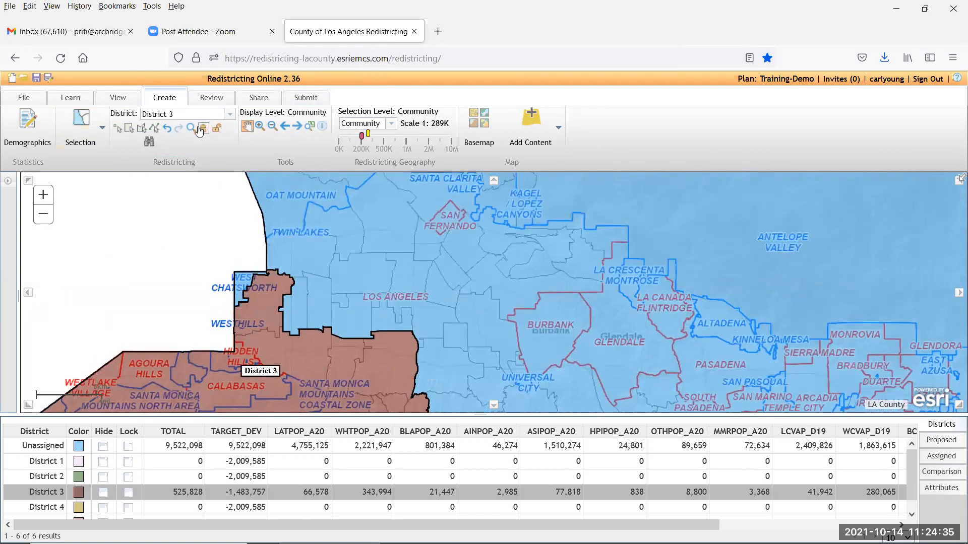
{"action": "left_click", "coordinate": [130, 129]}
{"action": "left_click_drag", "start_coordinate": [219, 258], "coordinate": [396, 326]}
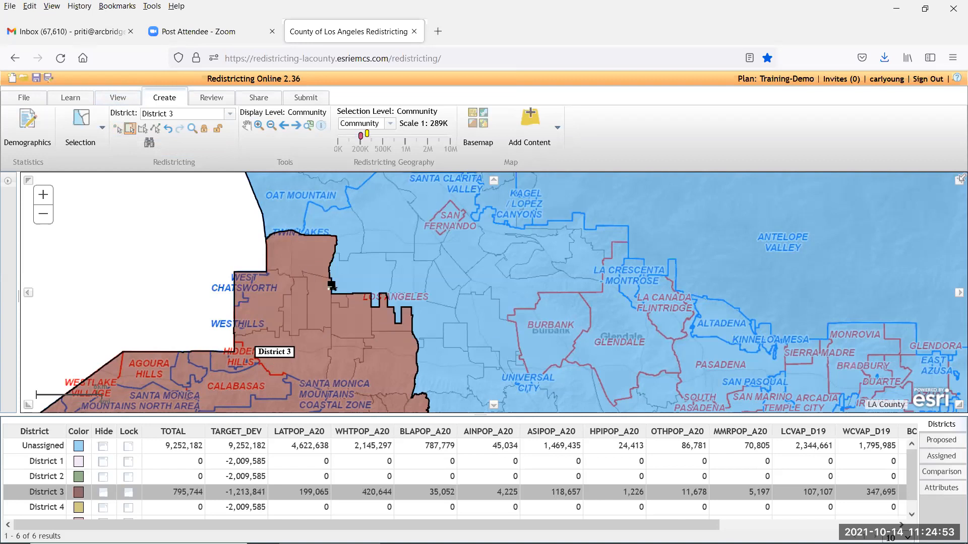
Extend District 3 with rectangle selections over the unassigned communities along its northern and eastern edges, filling the gaps between them.
{"action": "scroll", "coordinate": [331, 286], "scroll_direction": "up", "scroll_amount": 1}
{"action": "scroll", "coordinate": [331, 286], "scroll_direction": "down", "scroll_amount": 1}
{"action": "scroll", "coordinate": [331, 286], "scroll_direction": "down", "scroll_amount": 1}
{"action": "left_click_drag", "start_coordinate": [372, 321], "coordinate": [417, 372]}
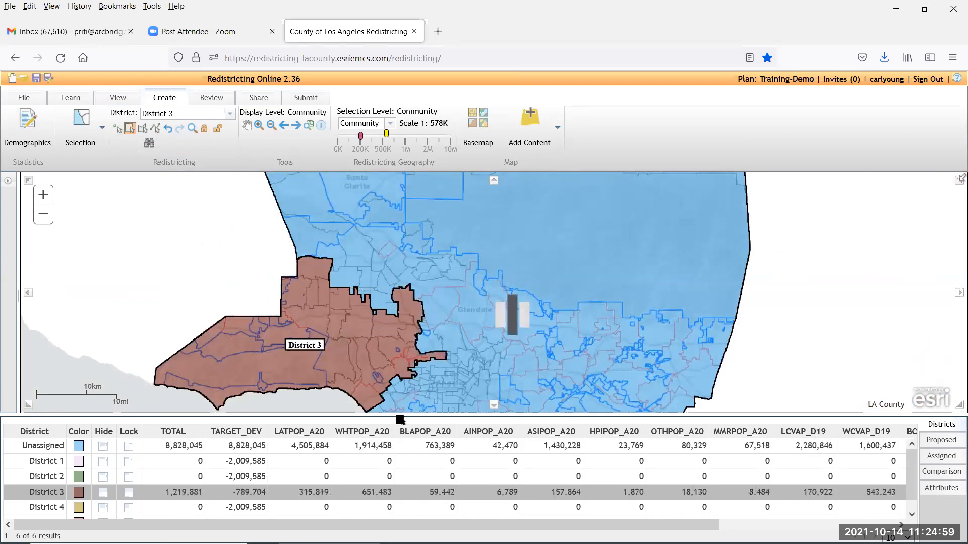
{"action": "left_click_drag", "start_coordinate": [348, 283], "coordinate": [379, 316]}
{"action": "left_click_drag", "start_coordinate": [300, 241], "coordinate": [348, 269]}
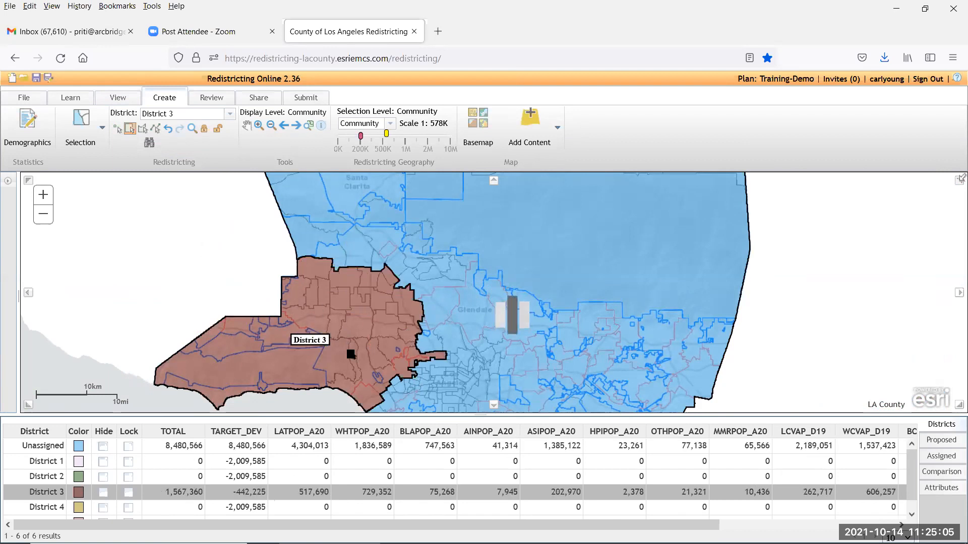
Add the Burbank, San Fernando and Antelope Valley communities to District 3 with further rectangle selections.
{"action": "left_click", "coordinate": [378, 266]}
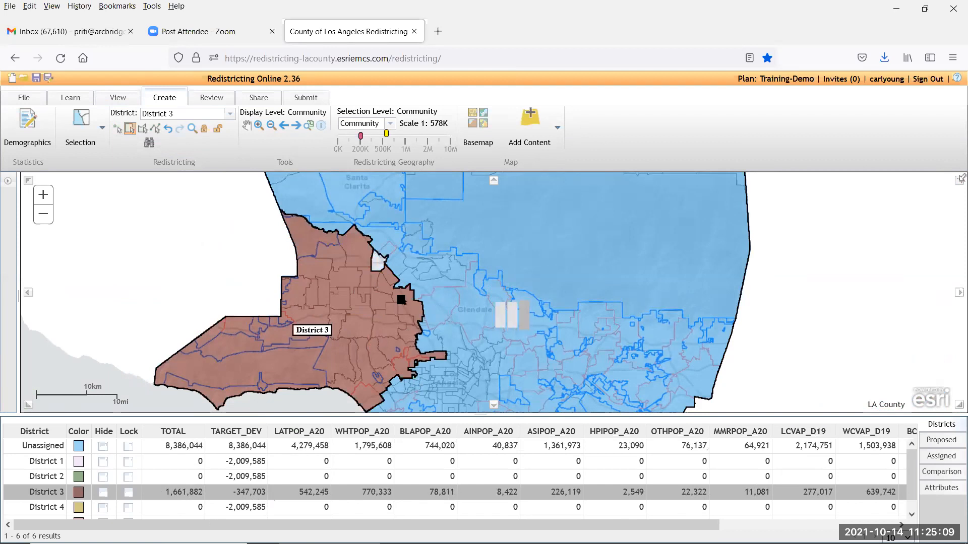
{"action": "left_click_drag", "start_coordinate": [399, 284], "coordinate": [443, 358]}
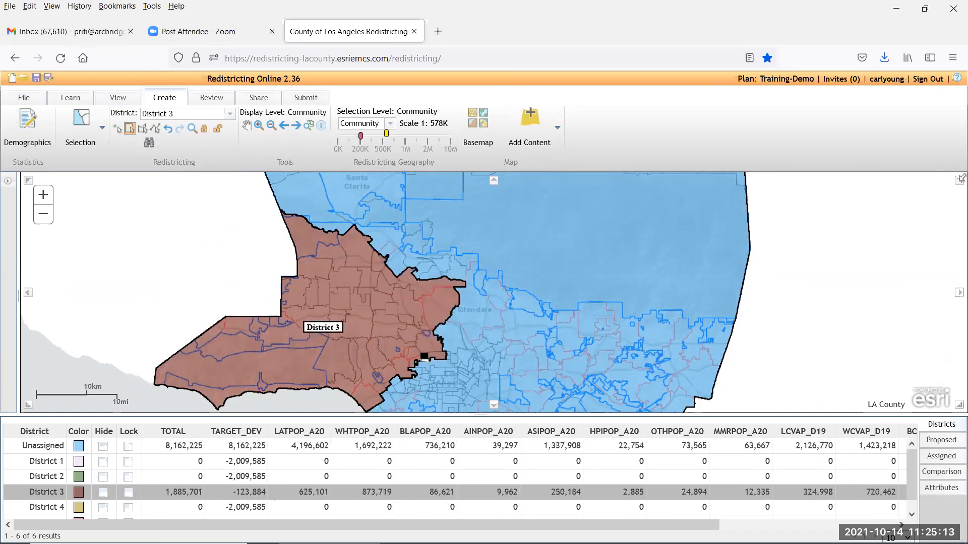
{"action": "left_click_drag", "start_coordinate": [376, 231], "coordinate": [403, 260]}
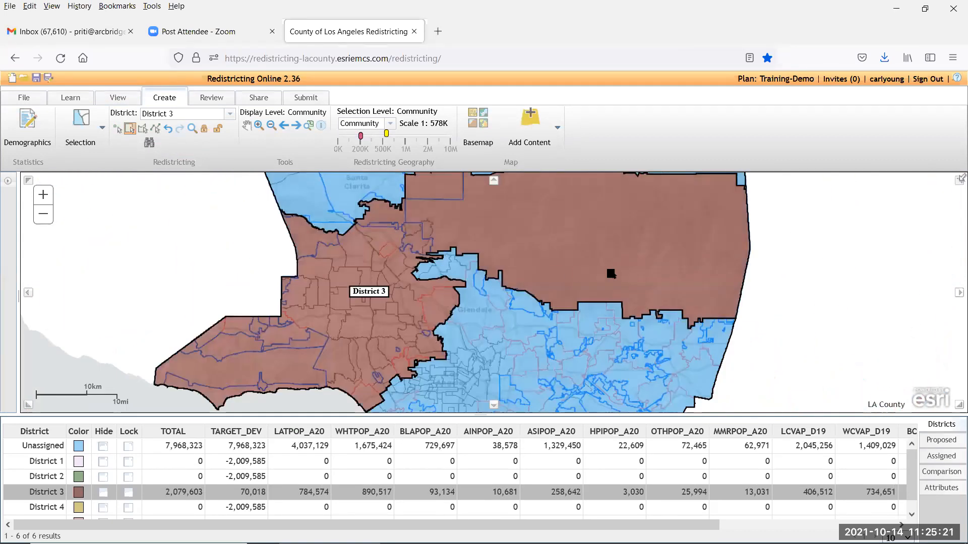
{"action": "scroll", "coordinate": [611, 274], "scroll_direction": "down", "scroll_amount": 1}
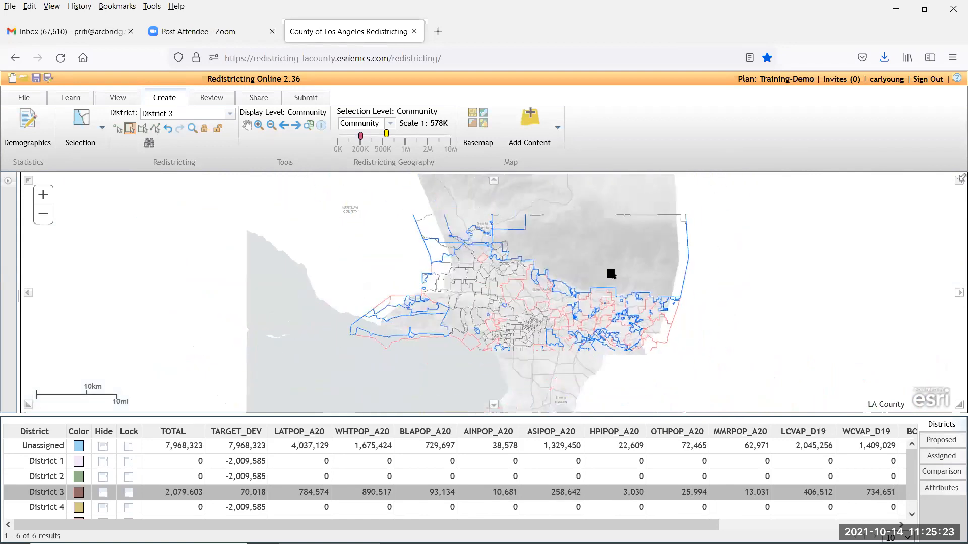
Return the Antelope Valley and Burbank communities from District 3 to Unassigned with rectangle selections.
{"action": "left_click", "coordinate": [229, 114]}
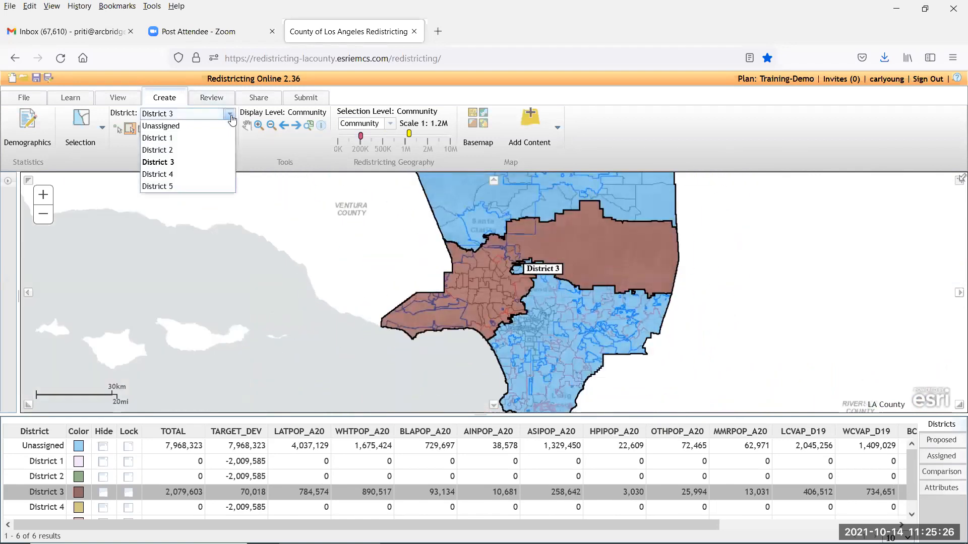
{"action": "left_click", "coordinate": [173, 127]}
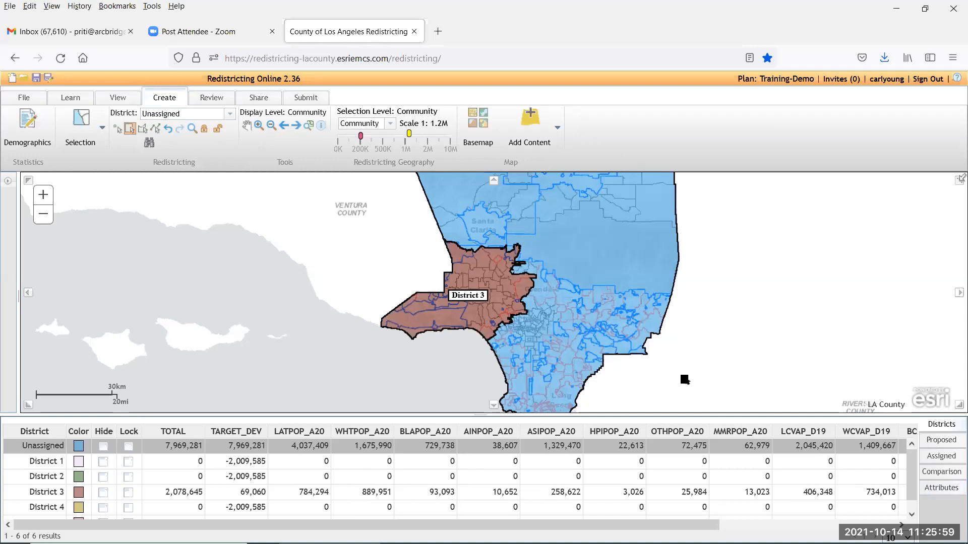
{"action": "scroll", "coordinate": [519, 330], "scroll_direction": "down", "scroll_amount": 1}
{"action": "scroll", "coordinate": [517, 330], "scroll_direction": "up", "scroll_amount": 2}
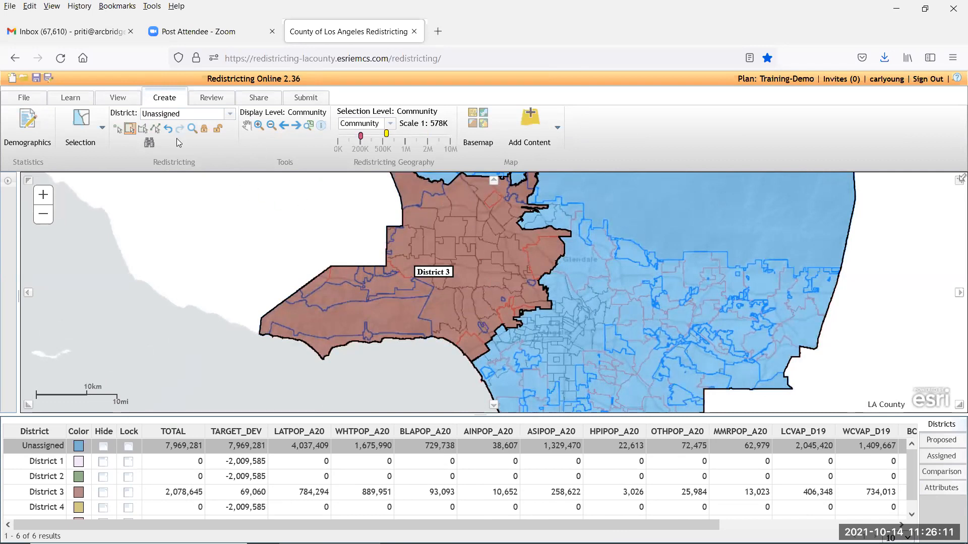
{"action": "left_click", "coordinate": [129, 129]}
{"action": "left_click_drag", "start_coordinate": [545, 252], "coordinate": [549, 257]}
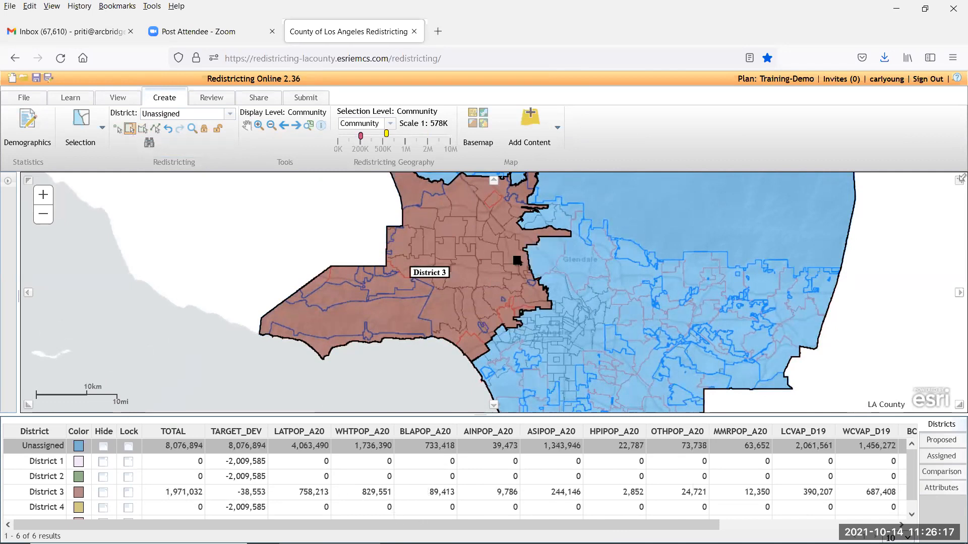
Try returning the Los Angeles communities northwest of Burbank from District 3 to Unassigned, and undo that change.
{"action": "left_click_drag", "start_coordinate": [531, 227], "coordinate": [544, 235]}
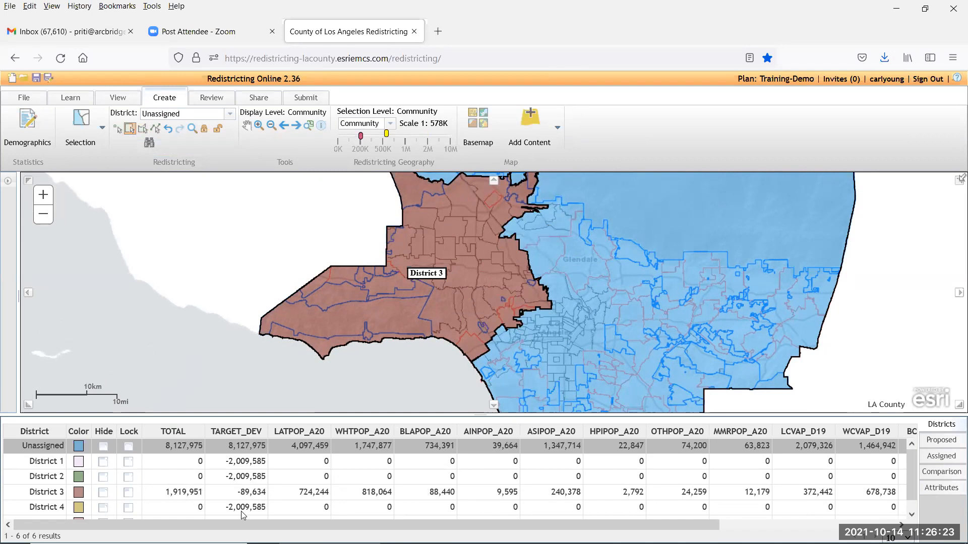
{"action": "left_click", "coordinate": [232, 115]}
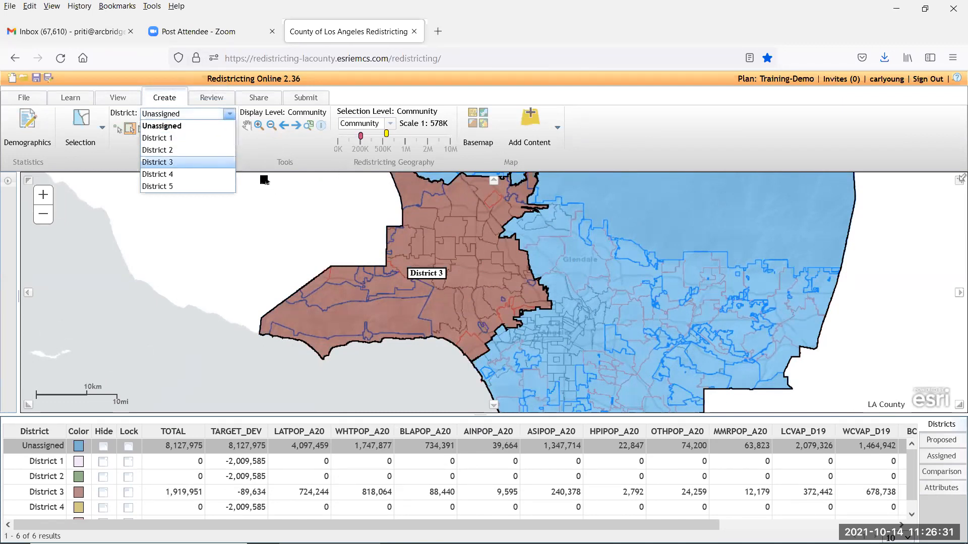
{"action": "left_click", "coordinate": [252, 152]}
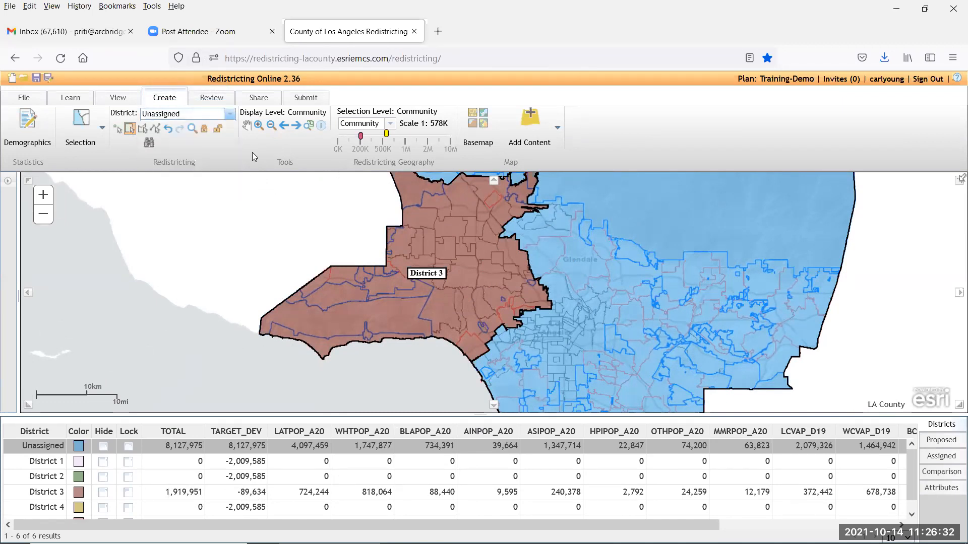
{"action": "left_click", "coordinate": [169, 129]}
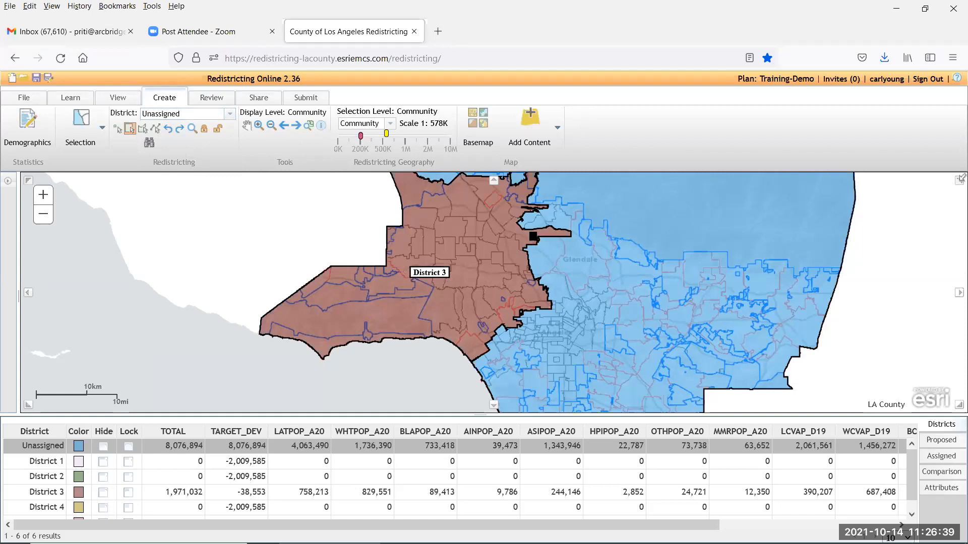
Assign the unassigned Los Angeles communities west of La Crescenta Montrose to District 3, and lock the district.
{"action": "scroll", "coordinate": [540, 214], "scroll_direction": "up", "scroll_amount": 1}
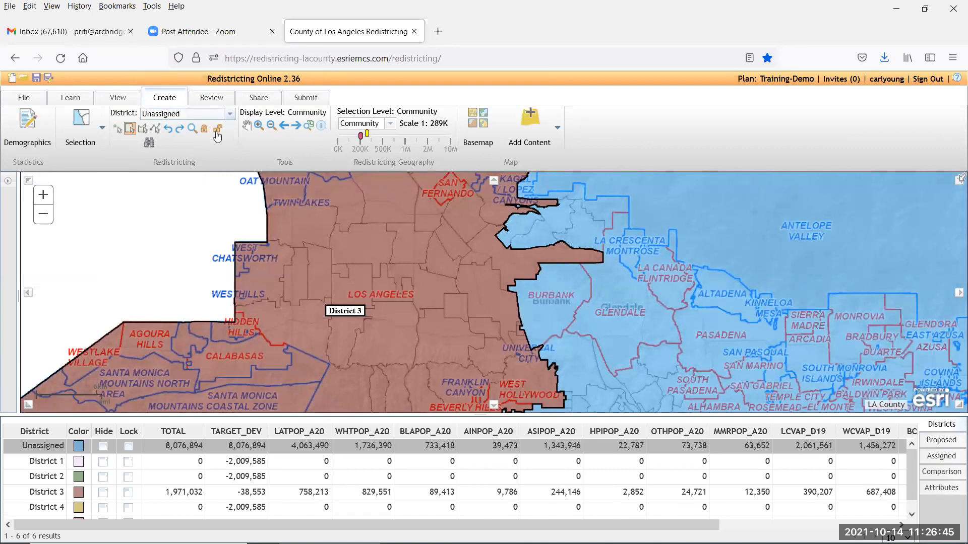
{"action": "left_click", "coordinate": [229, 114]}
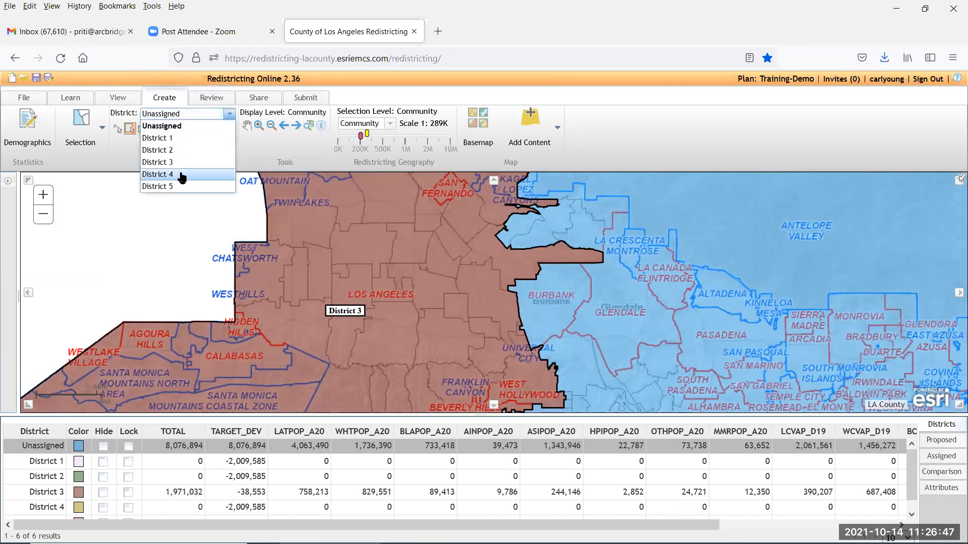
{"action": "left_click", "coordinate": [197, 162]}
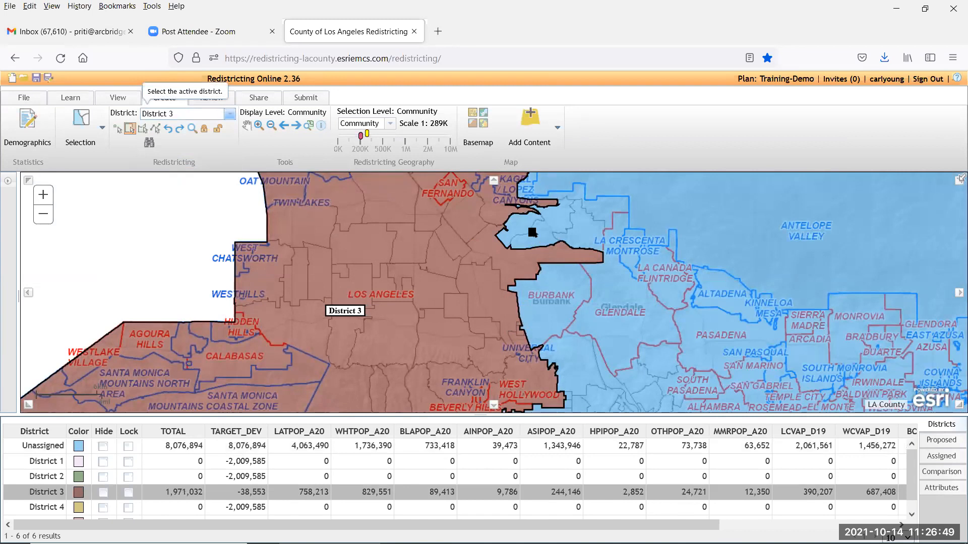
{"action": "left_click", "coordinate": [543, 238]}
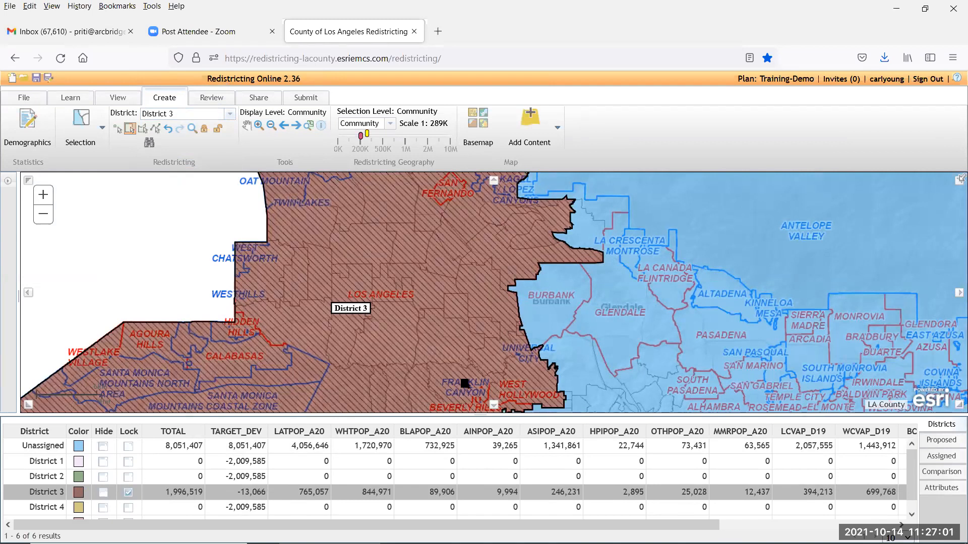
Assign the county's northern communities, from Lancaster and Santa Clarita to Antelope Valley, to District 5 with rectangle selections.
{"action": "scroll", "coordinate": [463, 384], "scroll_direction": "up", "scroll_amount": 1}
{"action": "scroll", "coordinate": [465, 384], "scroll_direction": "up", "scroll_amount": 1}
{"action": "scroll", "coordinate": [464, 384], "scroll_direction": "down", "scroll_amount": 2}
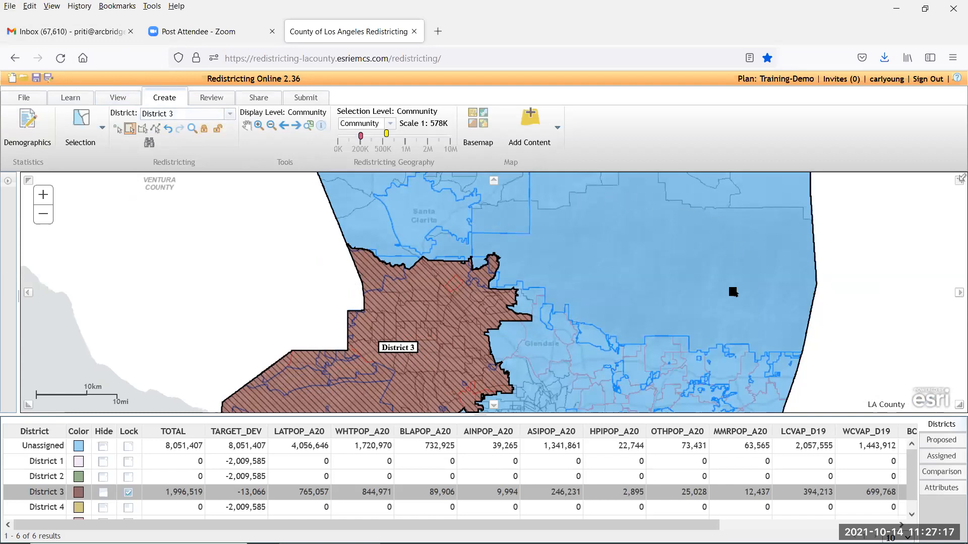
{"action": "left_click", "coordinate": [229, 116]}
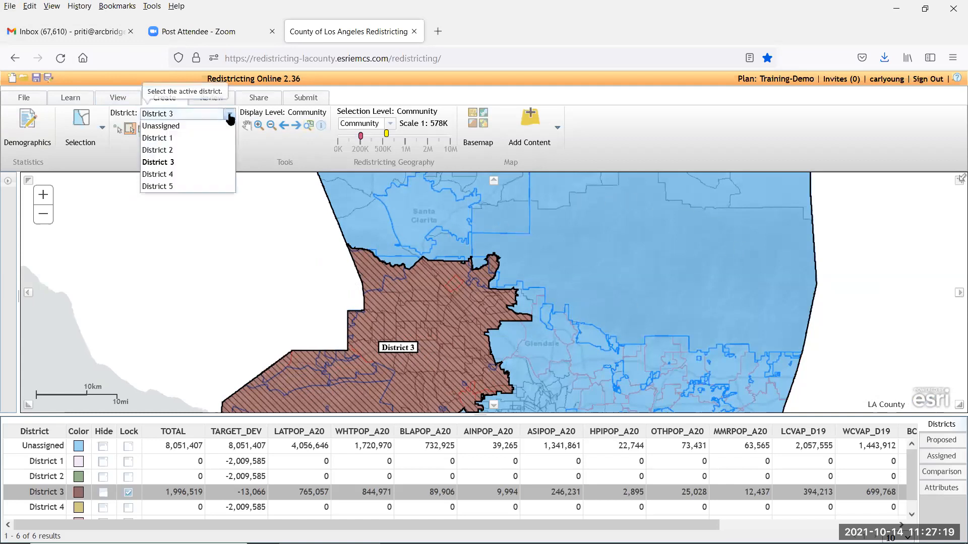
{"action": "left_click", "coordinate": [180, 189]}
{"action": "scroll", "coordinate": [650, 303], "scroll_direction": "up", "scroll_amount": 1}
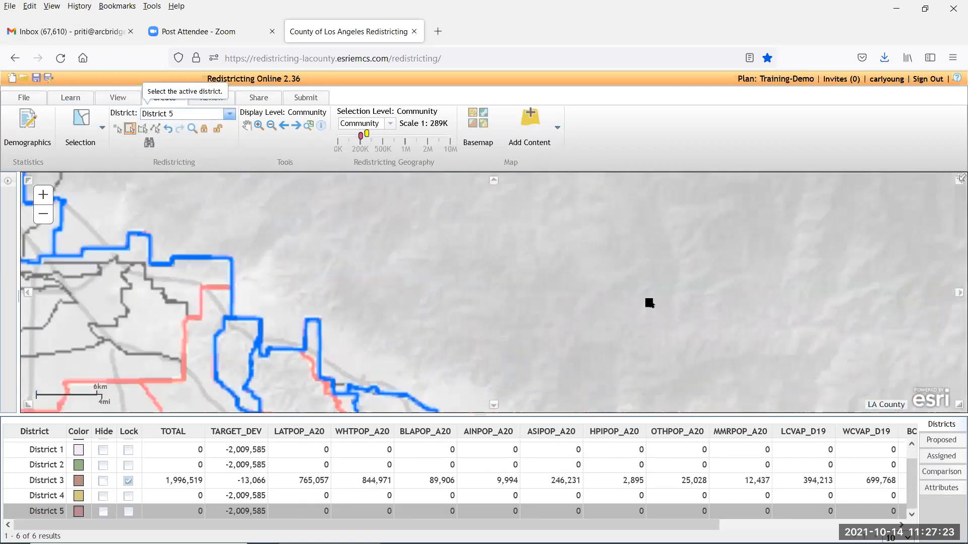
{"action": "scroll", "coordinate": [650, 303], "scroll_direction": "down", "scroll_amount": 2}
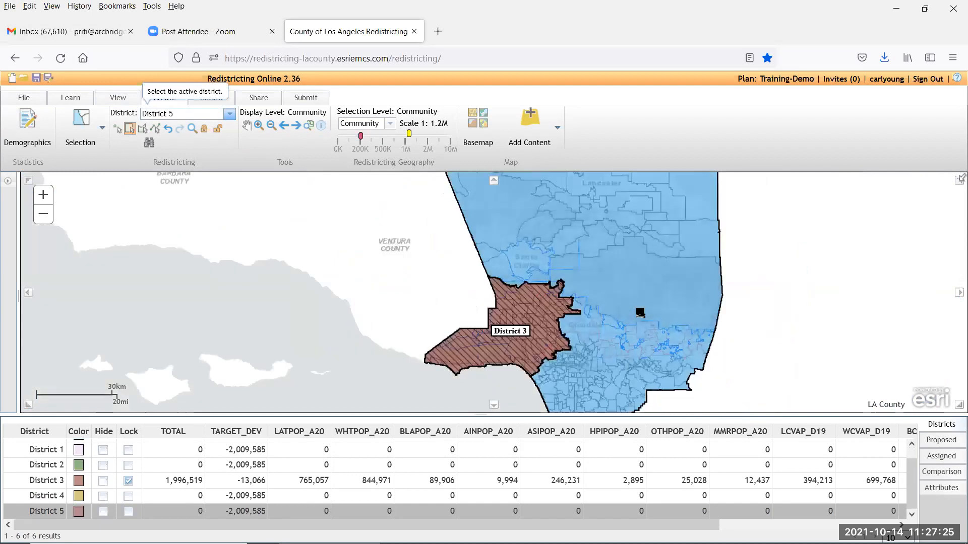
{"action": "left_click", "coordinate": [245, 127]}
{"action": "left_click_drag", "start_coordinate": [556, 252], "coordinate": [495, 278]}
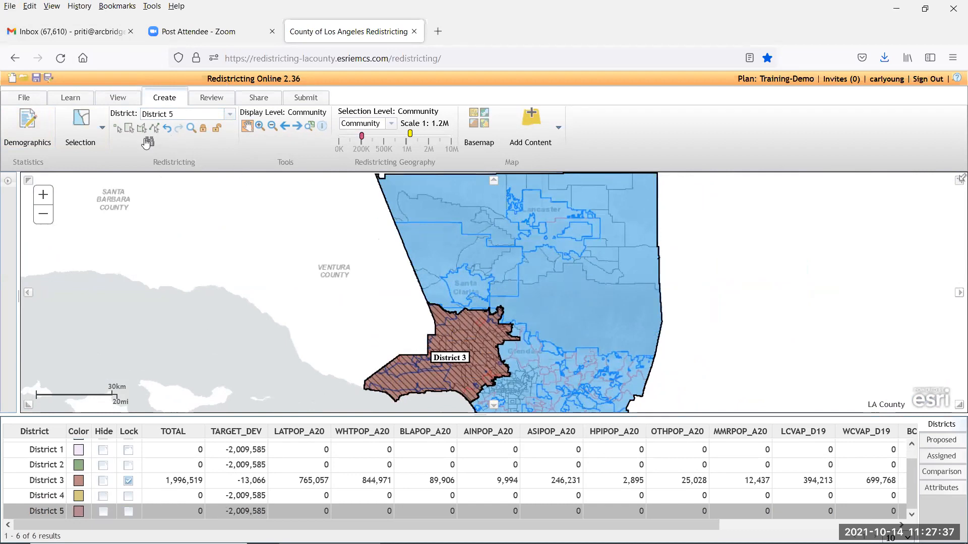
{"action": "left_click", "coordinate": [129, 129]}
{"action": "left_click_drag", "start_coordinate": [391, 180], "coordinate": [663, 281]}
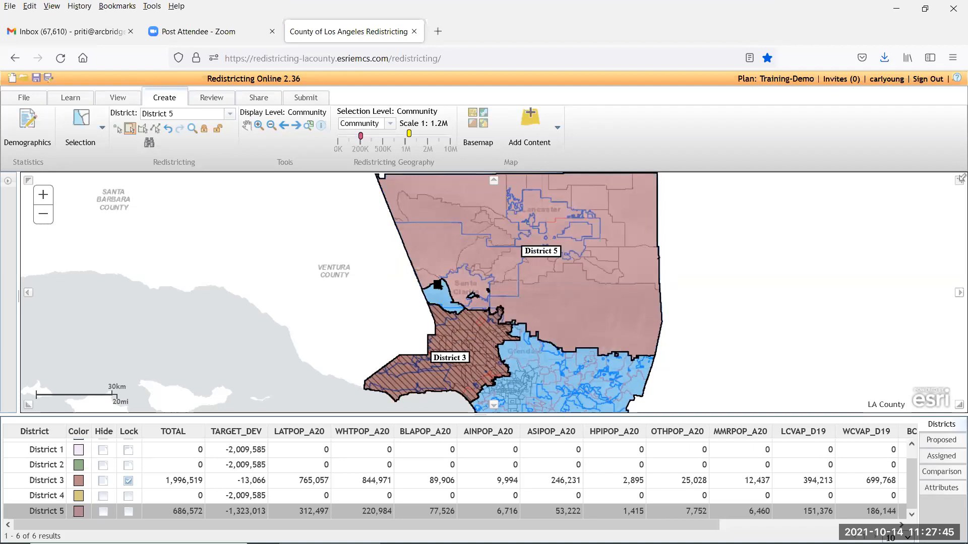
{"action": "left_click_drag", "start_coordinate": [434, 284], "coordinate": [494, 302]}
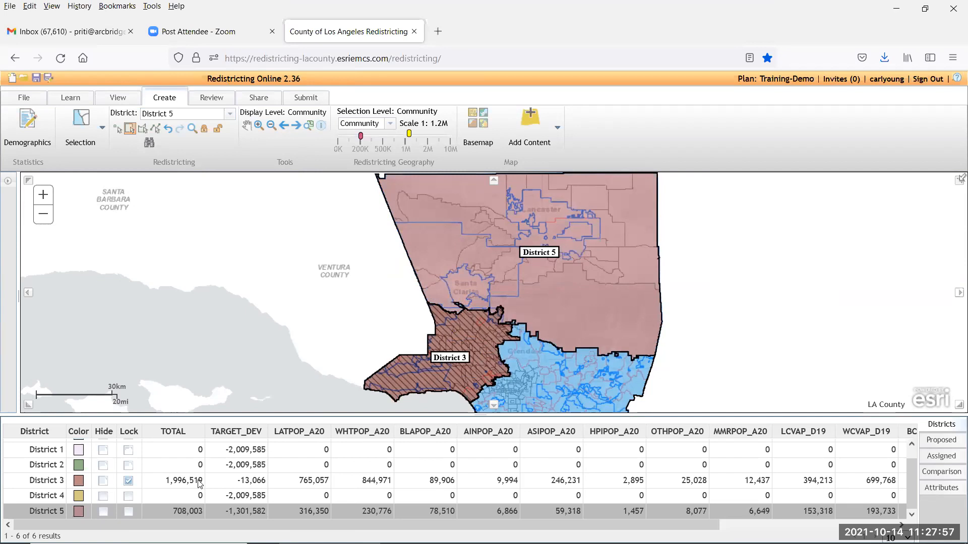
Change the map color of District 5 to orange.
{"action": "right_click", "coordinate": [604, 277]}
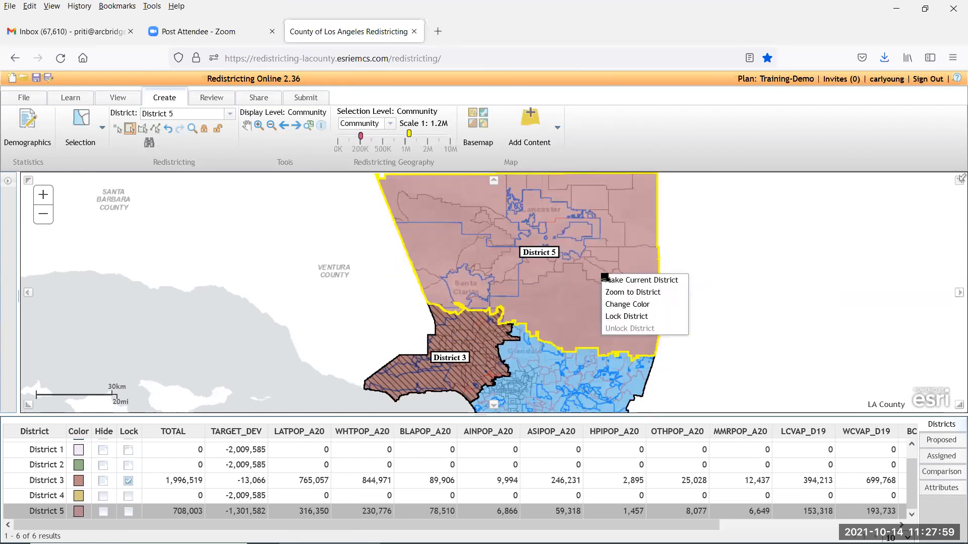
{"action": "left_click", "coordinate": [623, 305]}
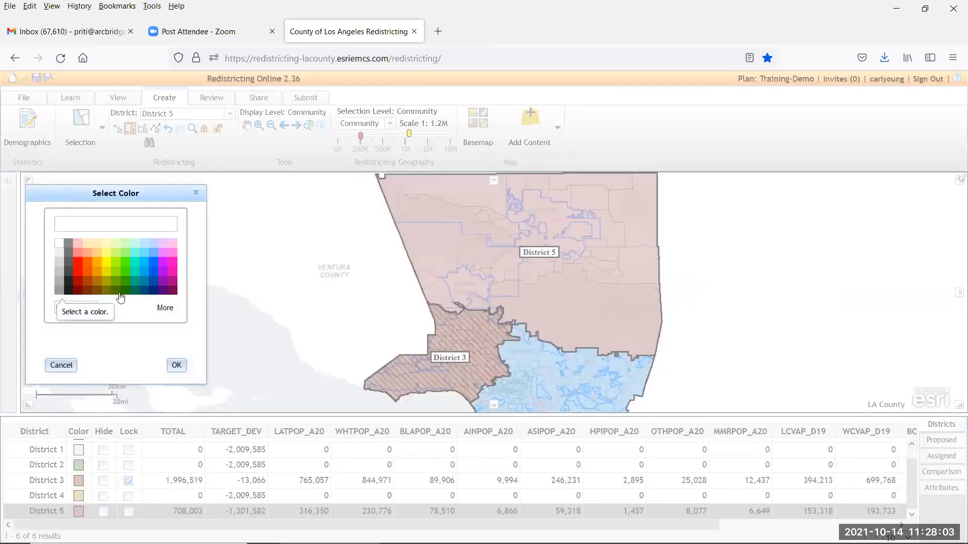
{"action": "left_click", "coordinate": [96, 262]}
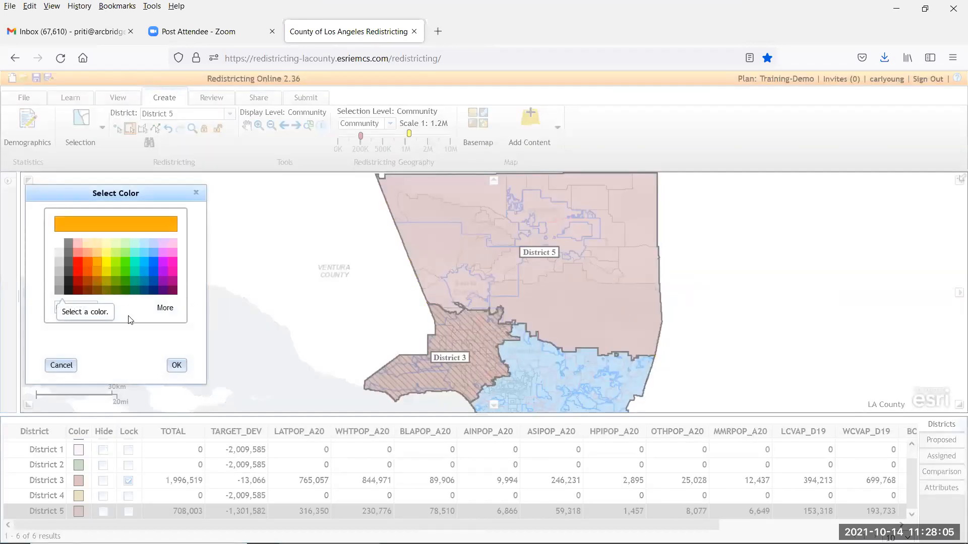
{"action": "left_click", "coordinate": [177, 365]}
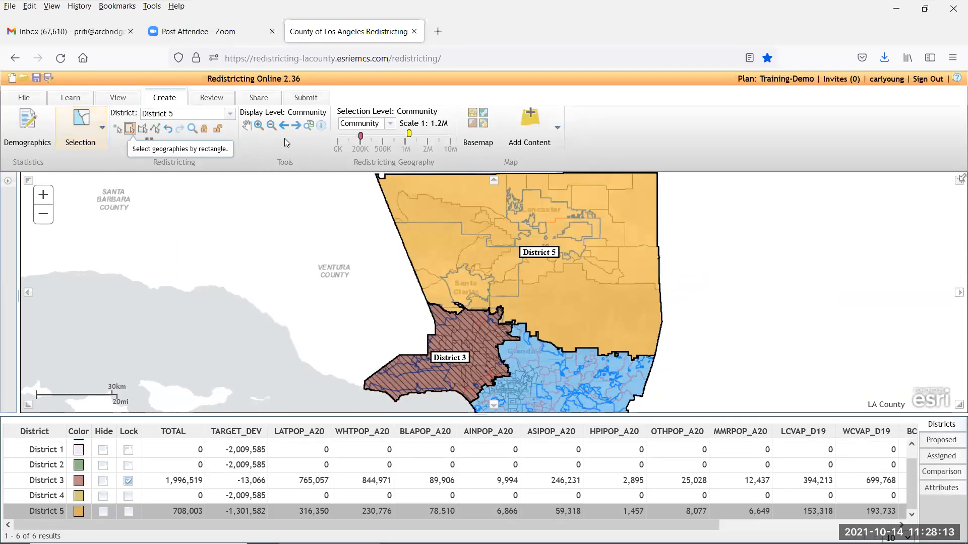
Add Glendale, La Crescenta Montrose and La Canada Flintridge to District 5 with a rectangle selection.
{"action": "left_click", "coordinate": [247, 129]}
{"action": "left_click_drag", "start_coordinate": [589, 281], "coordinate": [534, 196]}
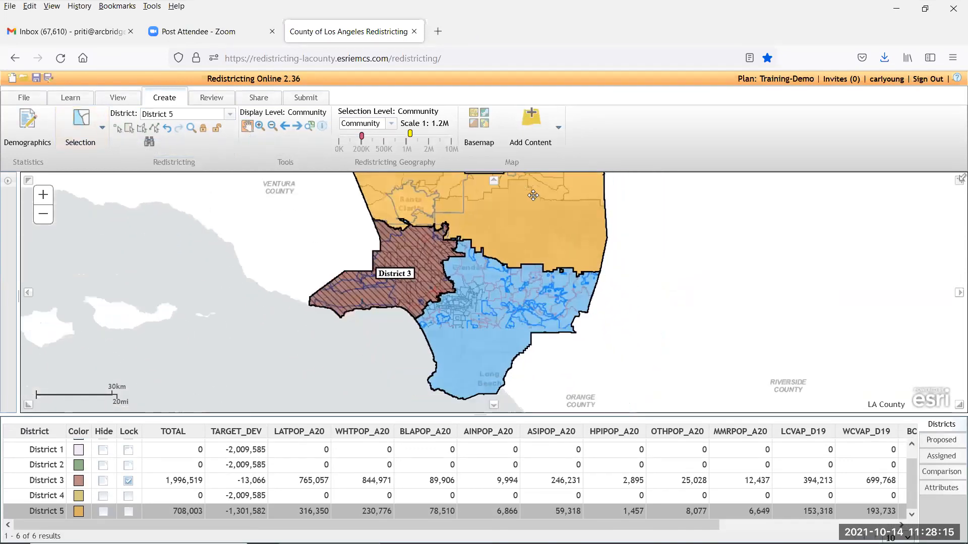
{"action": "scroll", "coordinate": [459, 249], "scroll_direction": "down", "scroll_amount": 2}
{"action": "scroll", "coordinate": [464, 247], "scroll_direction": "up", "scroll_amount": 2}
{"action": "scroll", "coordinate": [464, 247], "scroll_direction": "up", "scroll_amount": 1}
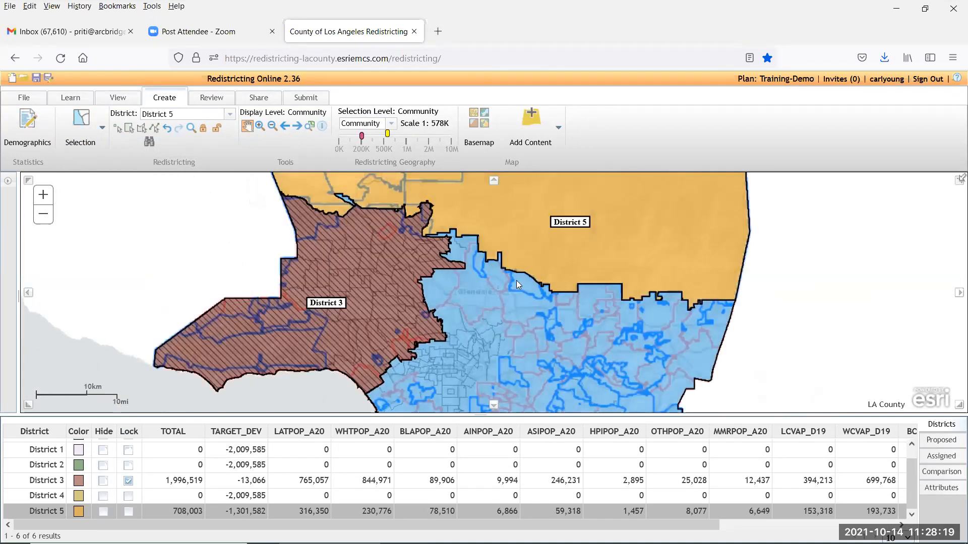
{"action": "scroll", "coordinate": [502, 269], "scroll_direction": "up", "scroll_amount": 1}
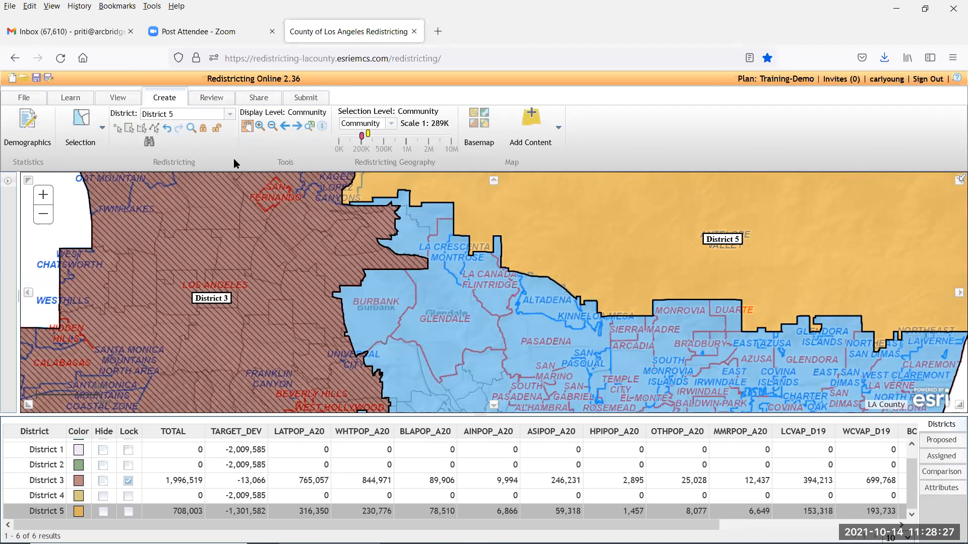
{"action": "left_click", "coordinate": [130, 129]}
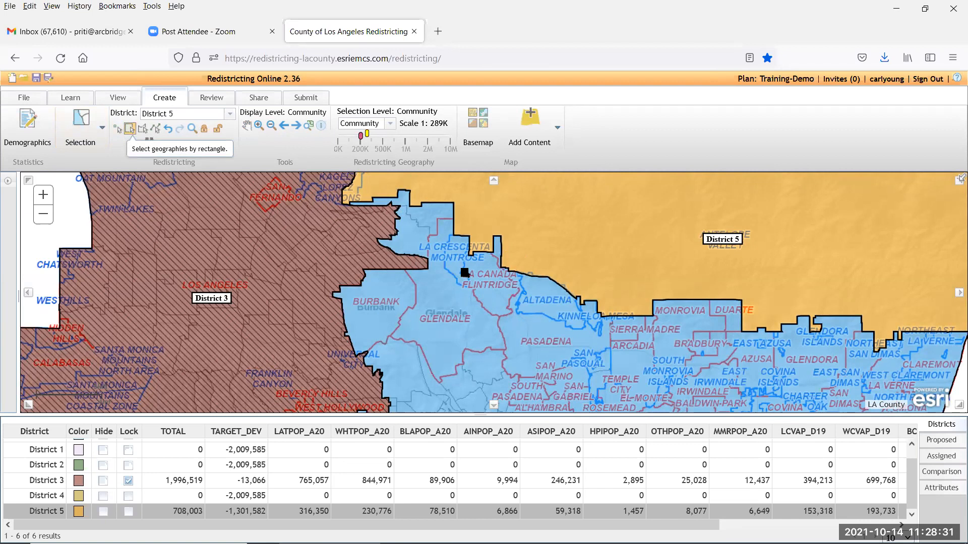
{"action": "left_click_drag", "start_coordinate": [419, 215], "coordinate": [494, 265]}
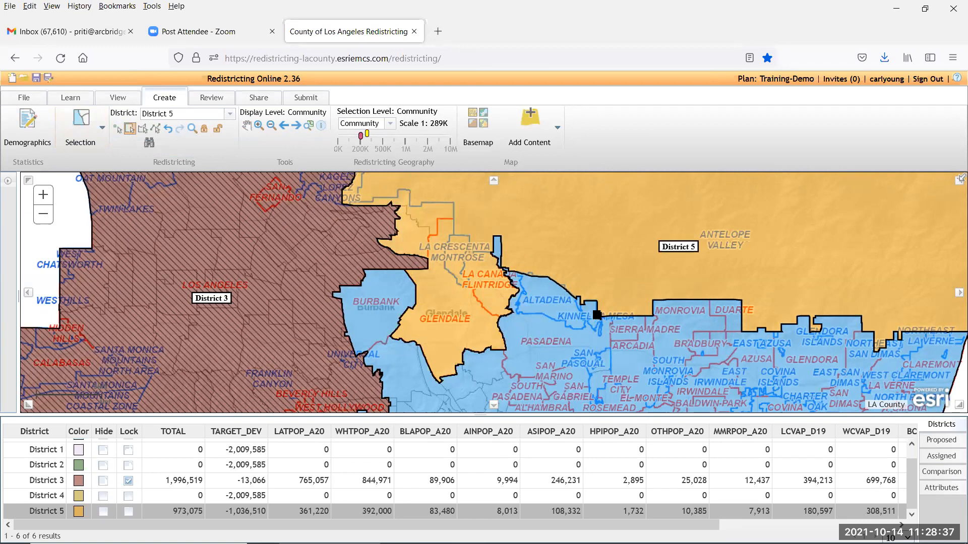
Add the foothill communities from Altadena and Pasadena east to Claremont to District 5 with a rectangle selection.
{"action": "left_click_drag", "start_coordinate": [610, 316], "coordinate": [563, 315]}
{"action": "left_click_drag", "start_coordinate": [498, 289], "coordinate": [926, 362]}
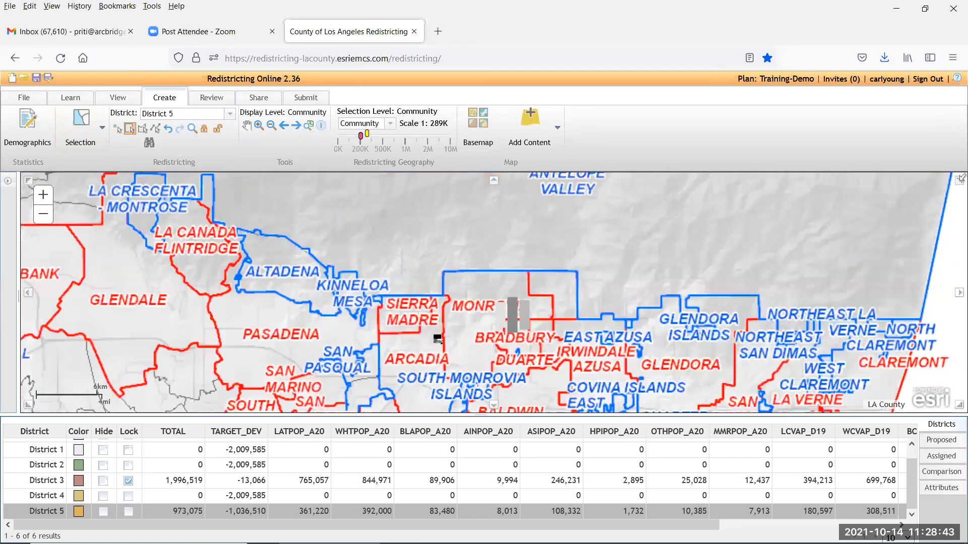
{"action": "scroll", "coordinate": [390, 299], "scroll_direction": "up", "scroll_amount": 1}
{"action": "scroll", "coordinate": [390, 300], "scroll_direction": "down", "scroll_amount": 2}
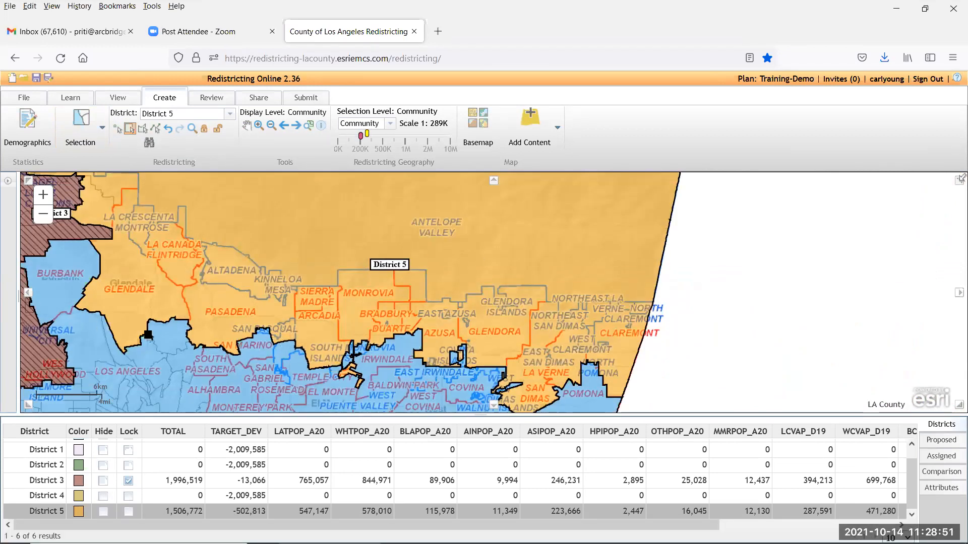
Add Irwindale, Pomona and the remaining South Monrovia and Covina Islands to District 5, filling gaps along its southern edge.
{"action": "left_click", "coordinate": [392, 353]}
{"action": "left_click", "coordinate": [582, 391]}
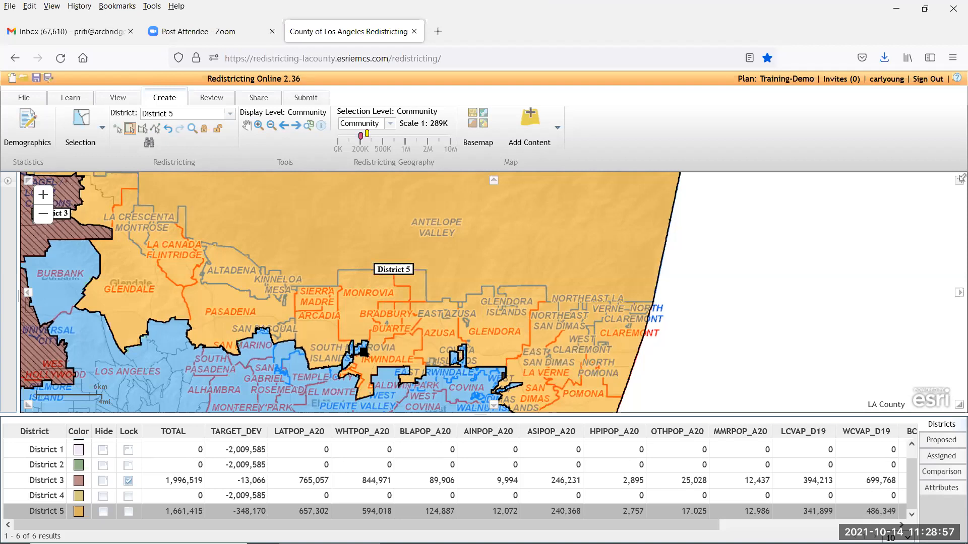
{"action": "left_click_drag", "start_coordinate": [440, 338], "coordinate": [474, 357]}
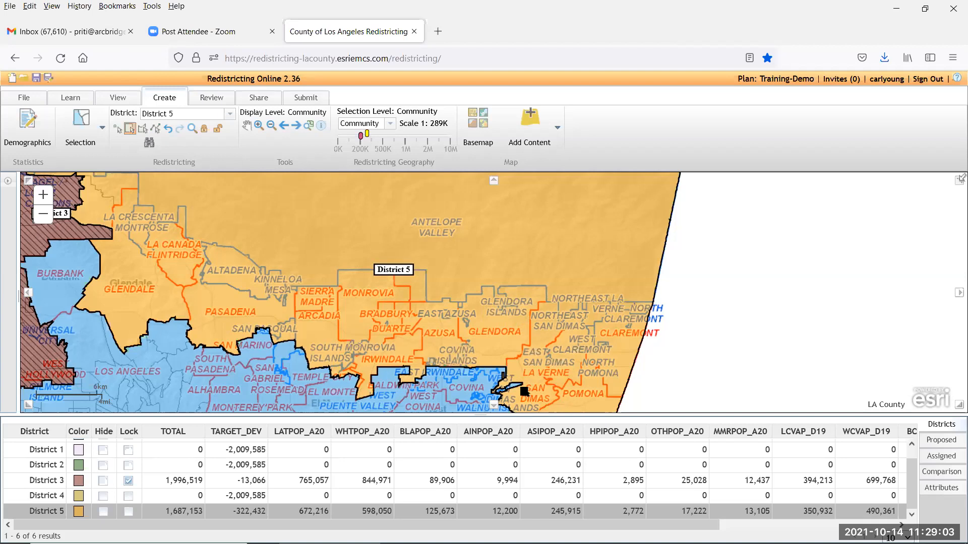
{"action": "scroll", "coordinate": [510, 363], "scroll_direction": "up", "scroll_amount": 1}
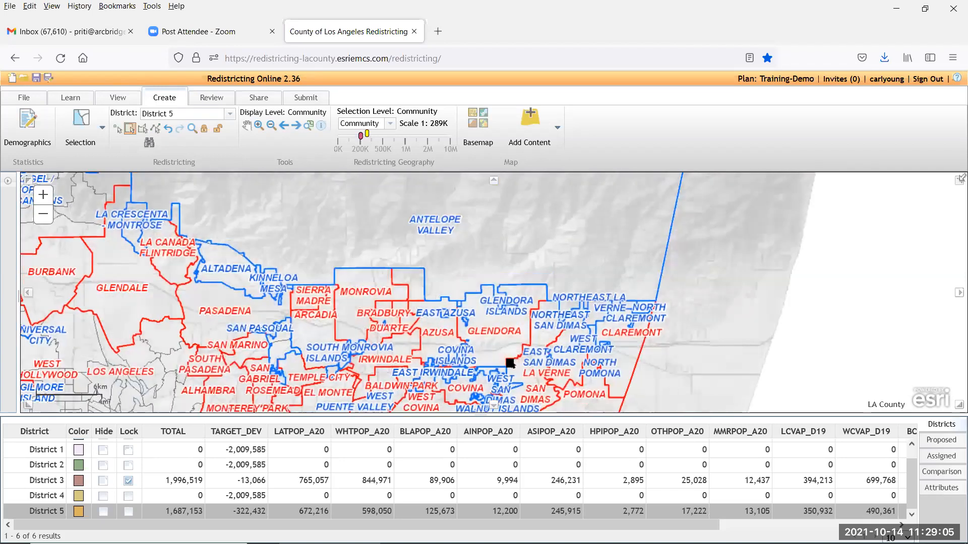
{"action": "scroll", "coordinate": [509, 363], "scroll_direction": "down", "scroll_amount": 2}
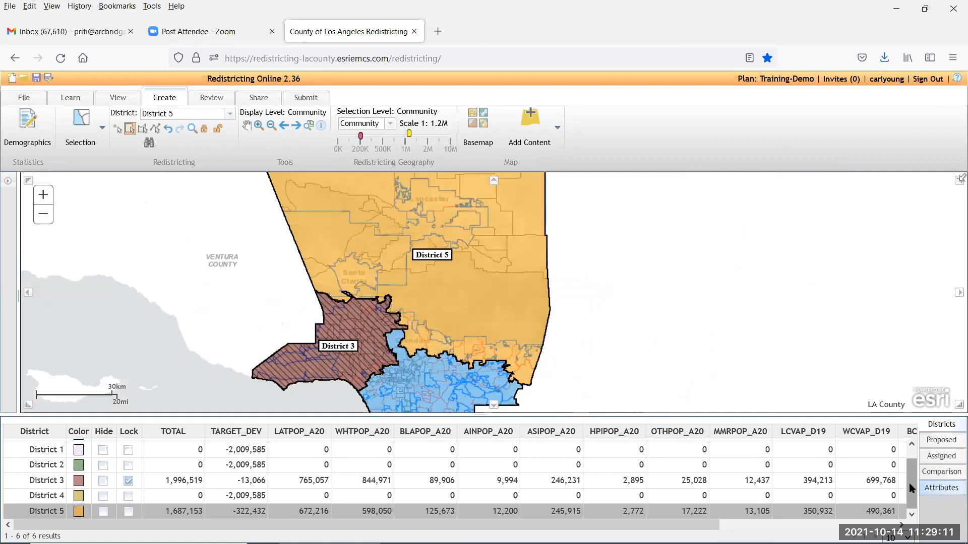
{"action": "left_click_drag", "start_coordinate": [910, 477], "coordinate": [910, 463]}
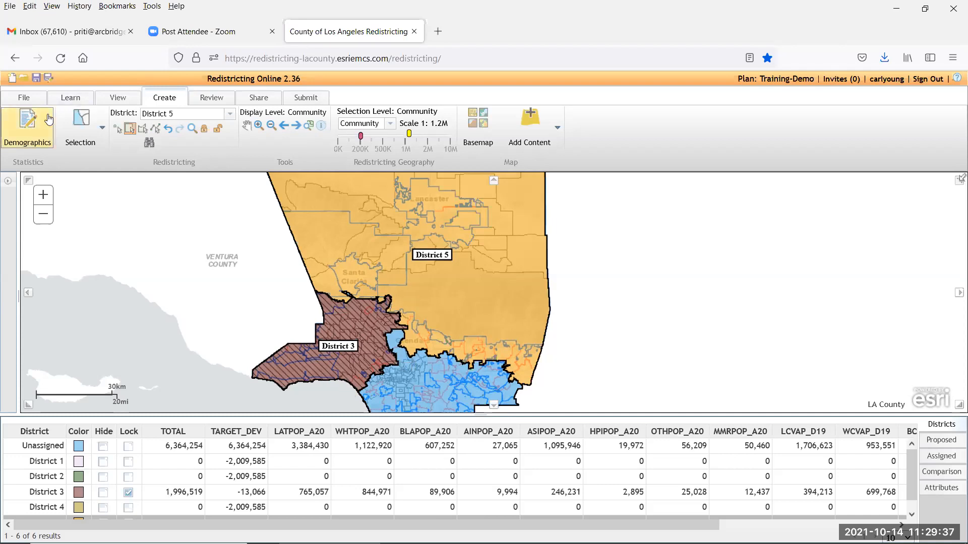
Save the current plan, open the saved plan "My training plan" and look over its district population table.
{"action": "left_click", "coordinate": [24, 97]}
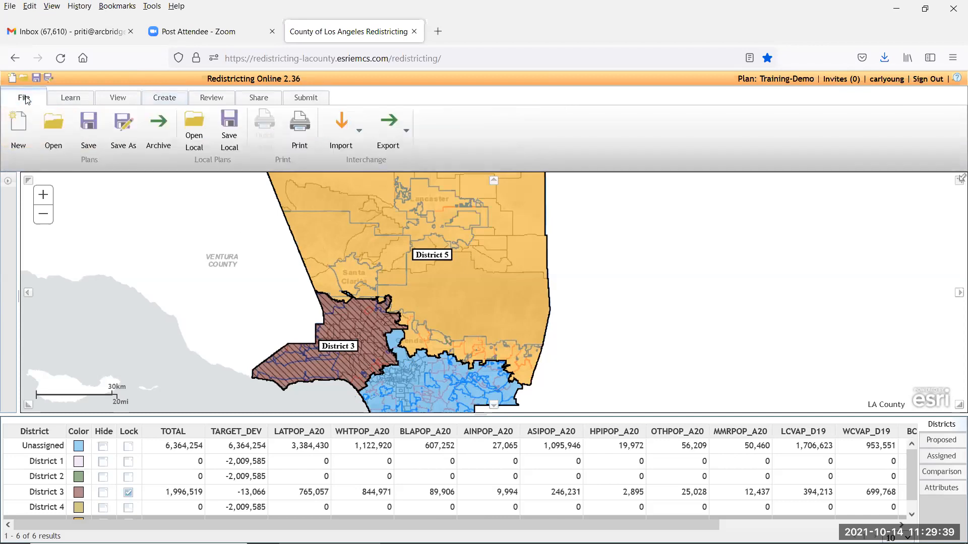
{"action": "left_click", "coordinate": [90, 130]}
{"action": "left_click", "coordinate": [53, 131]}
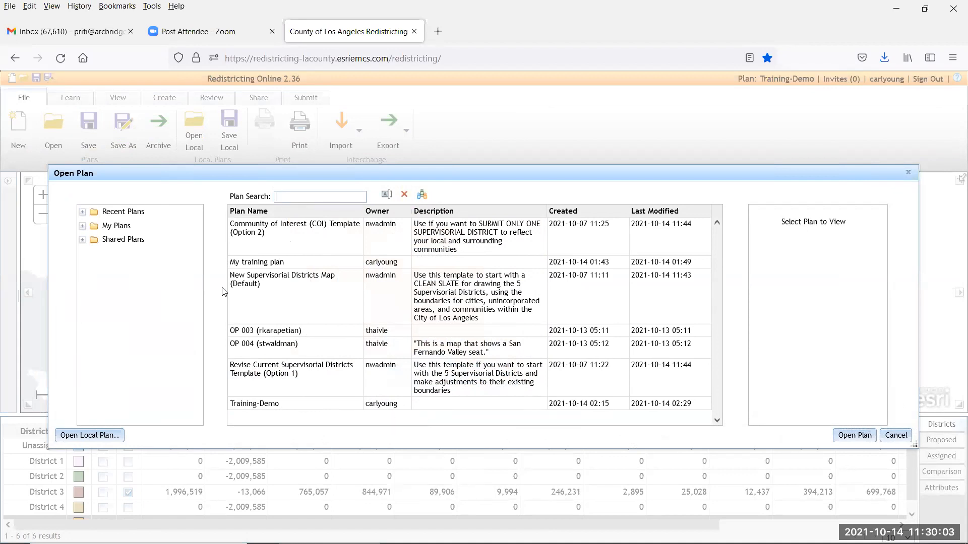
{"action": "left_click", "coordinate": [265, 266]}
{"action": "left_click", "coordinate": [852, 437]}
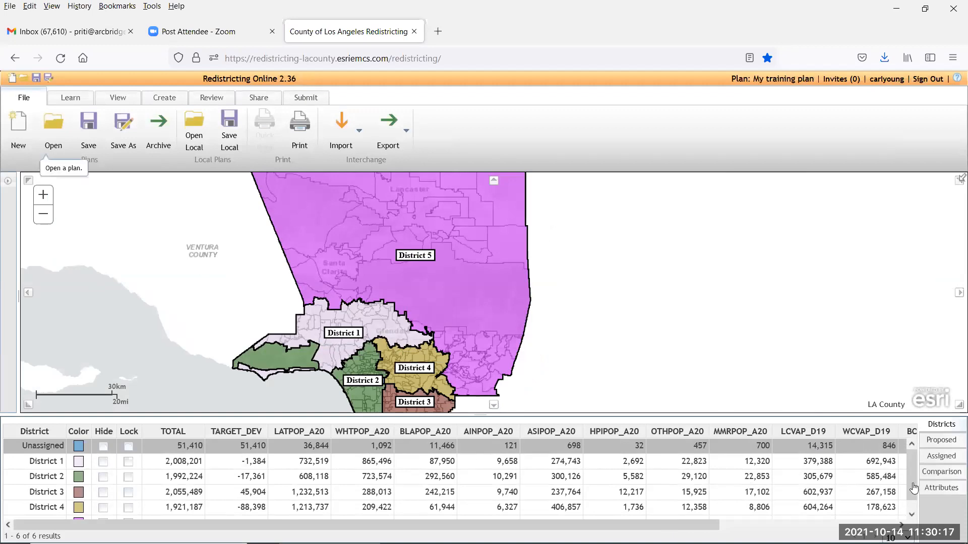
{"action": "scroll", "coordinate": [914, 488], "scroll_direction": "down", "scroll_amount": 1}
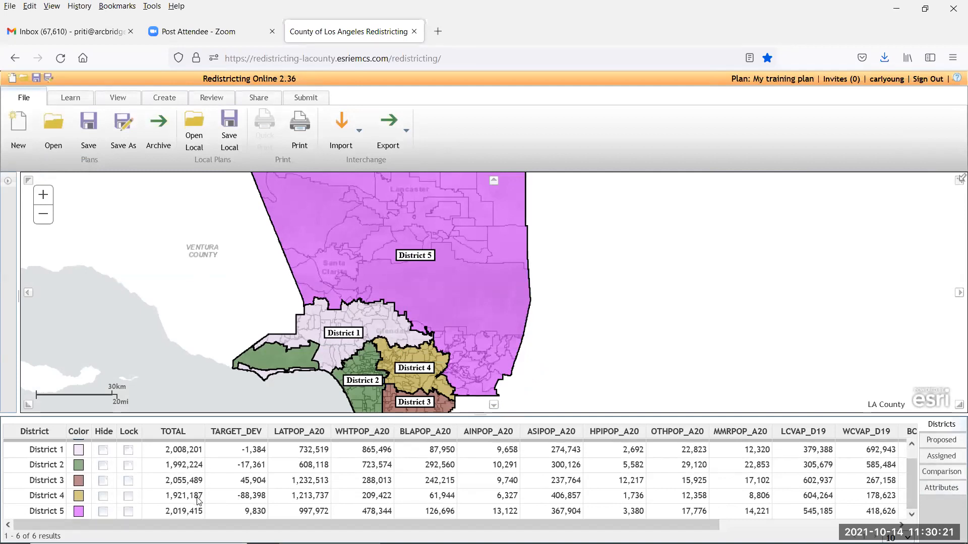
{"action": "scroll", "coordinate": [908, 458], "scroll_direction": "up", "scroll_amount": 1}
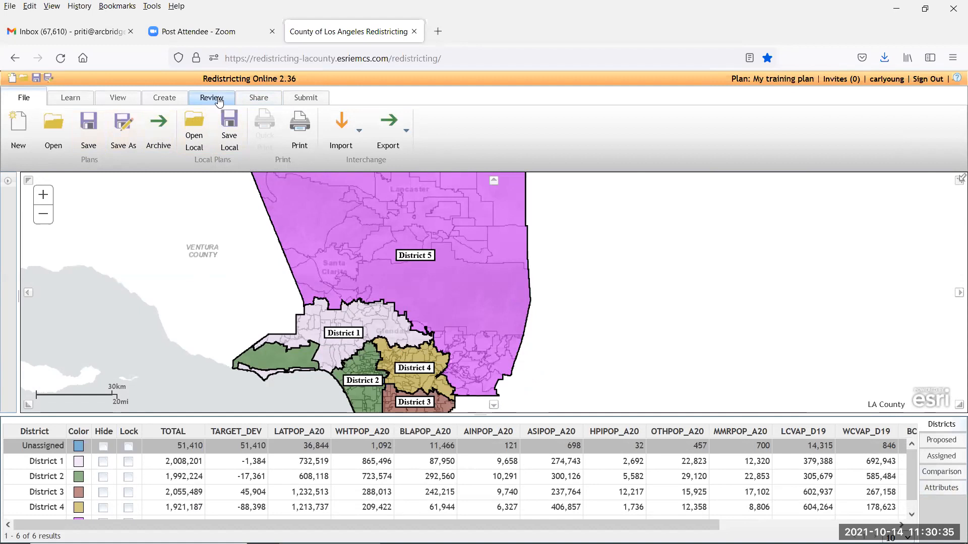
Review the demographic fields offered under PL - Adjusted and VAP - Adjusted, closing the list without changing the selection.
{"action": "left_click", "coordinate": [174, 100]}
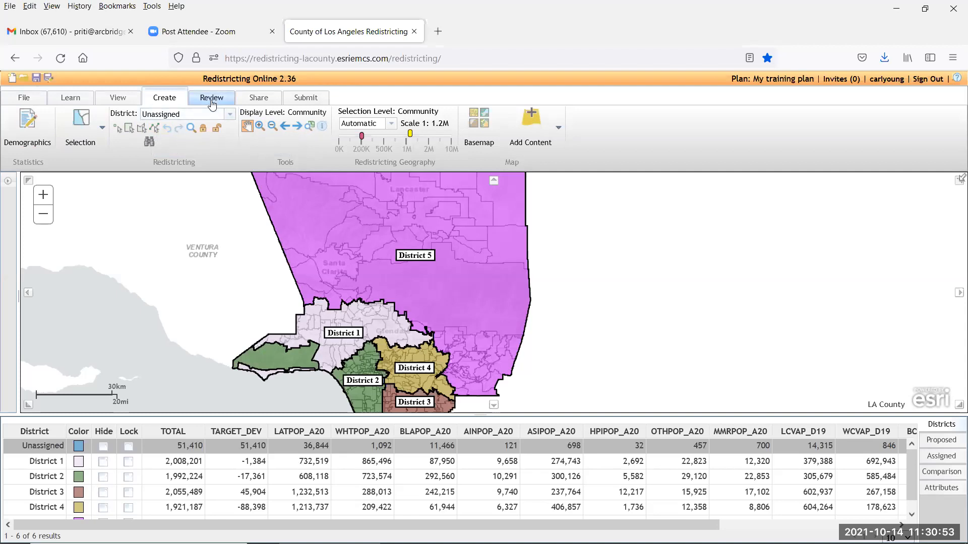
{"action": "left_click", "coordinate": [25, 129]}
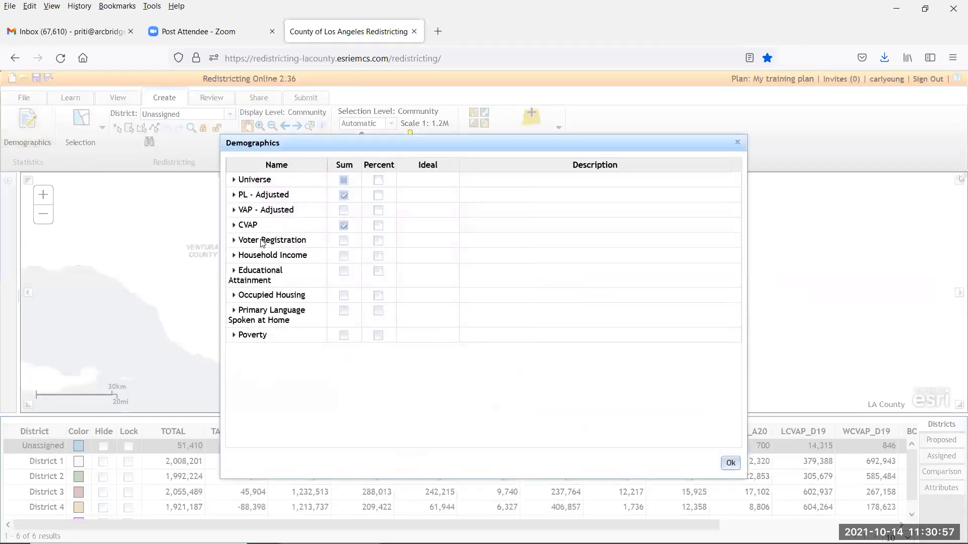
{"action": "left_click", "coordinate": [234, 195]}
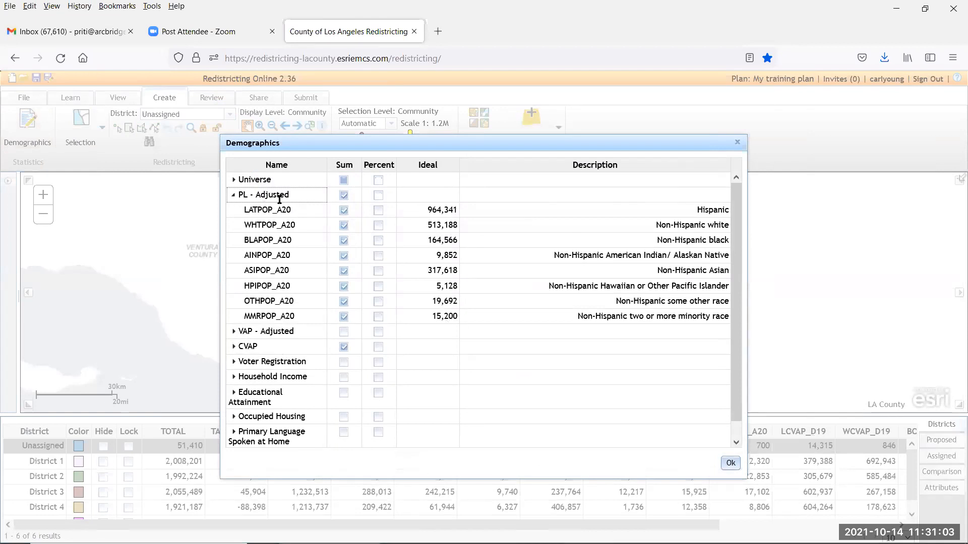
{"action": "left_click", "coordinate": [234, 334]}
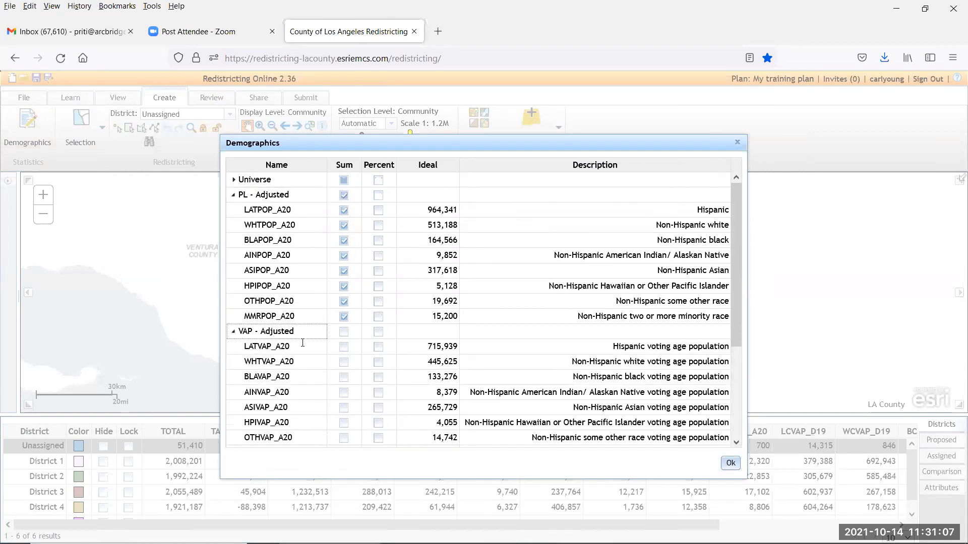
{"action": "scroll", "coordinate": [324, 371], "scroll_direction": "down", "scroll_amount": 1}
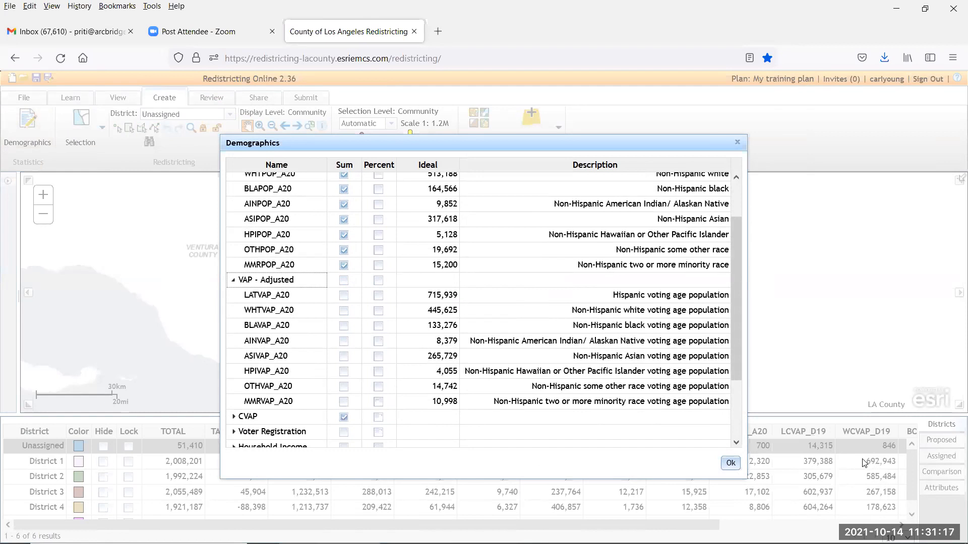
{"action": "left_click", "coordinate": [741, 147]}
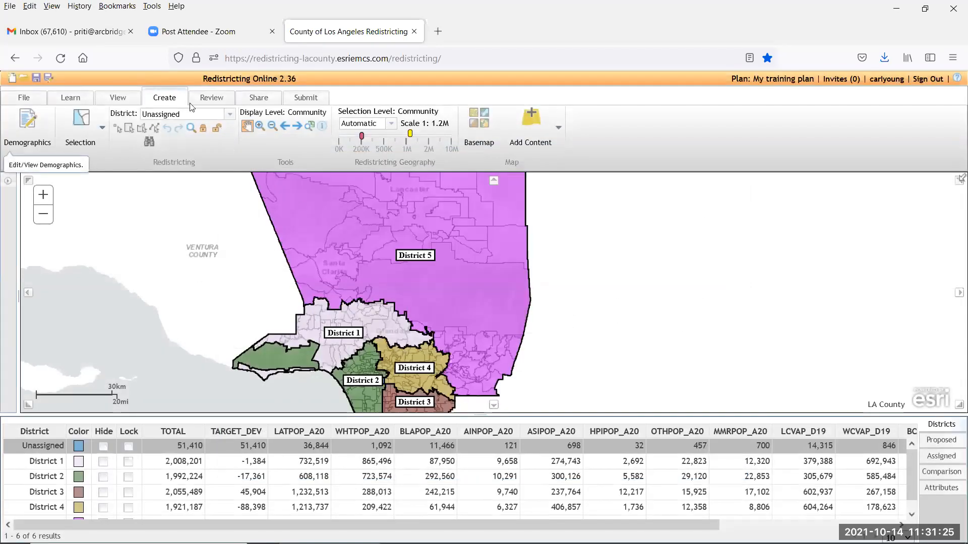
Run the plan's integrity tests and zoom to the unassigned area flagged by the Null Assignment Check.
{"action": "left_click", "coordinate": [211, 101]}
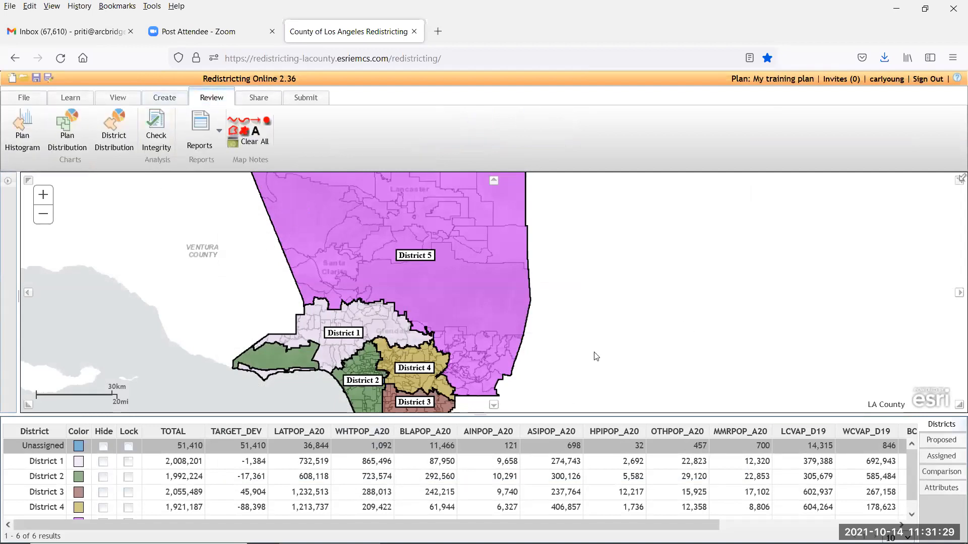
{"action": "scroll", "coordinate": [572, 323], "scroll_direction": "up", "scroll_amount": 1}
{"action": "scroll", "coordinate": [573, 323], "scroll_direction": "down", "scroll_amount": 1}
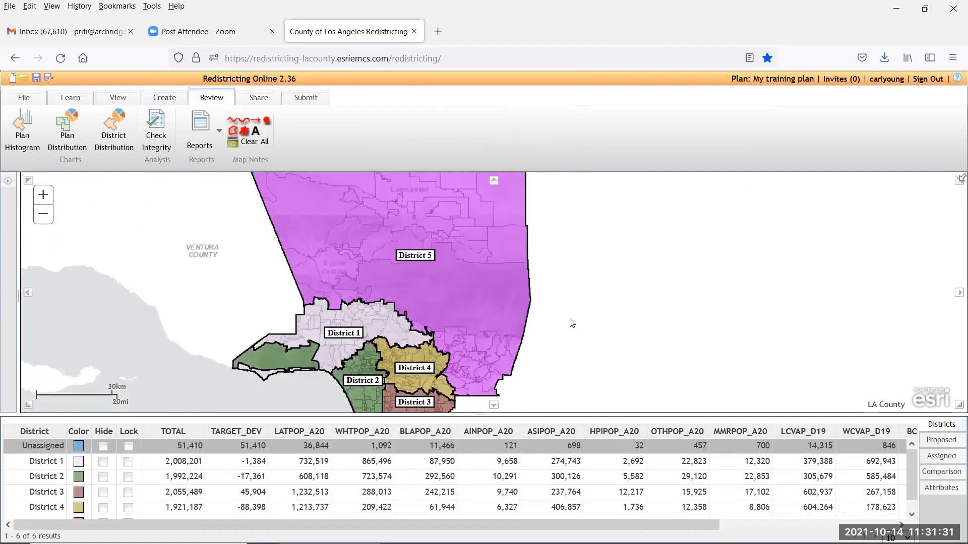
{"action": "scroll", "coordinate": [573, 323], "scroll_direction": "down", "scroll_amount": 1}
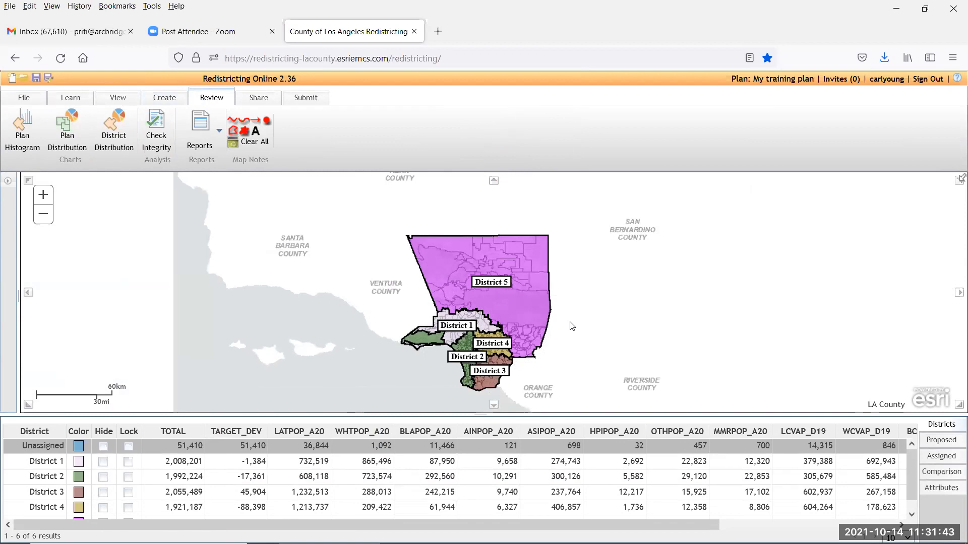
{"action": "left_click", "coordinate": [156, 123]}
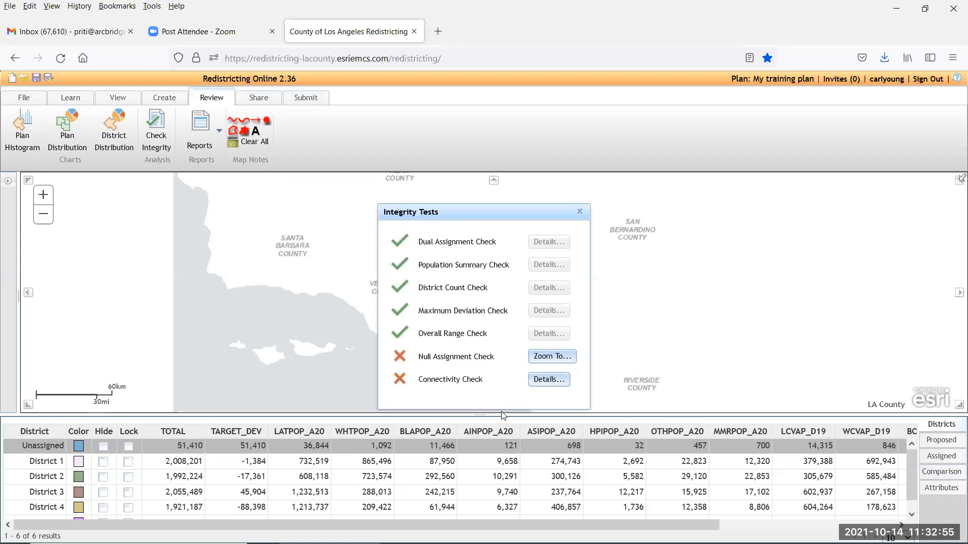
{"action": "left_click_drag", "start_coordinate": [467, 211], "coordinate": [233, 202]}
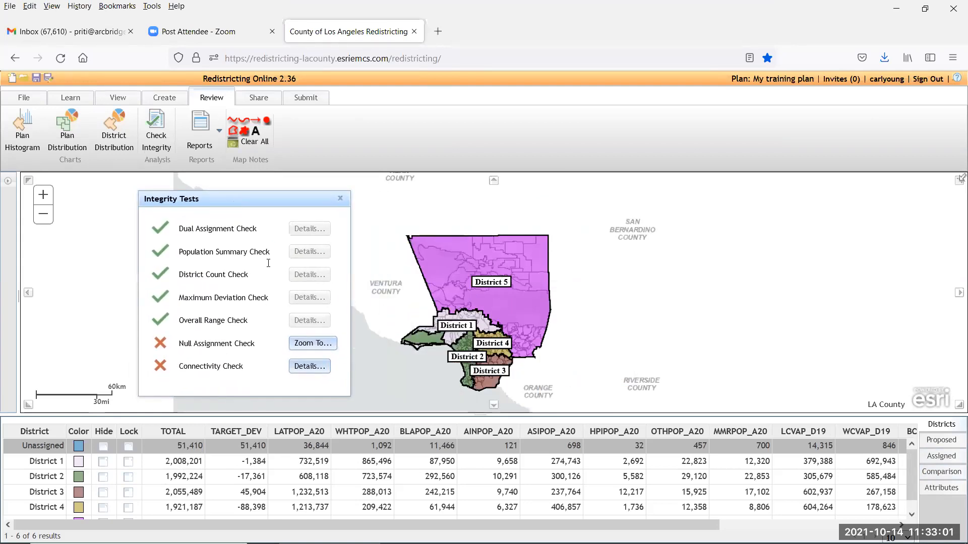
{"action": "left_click", "coordinate": [302, 345]}
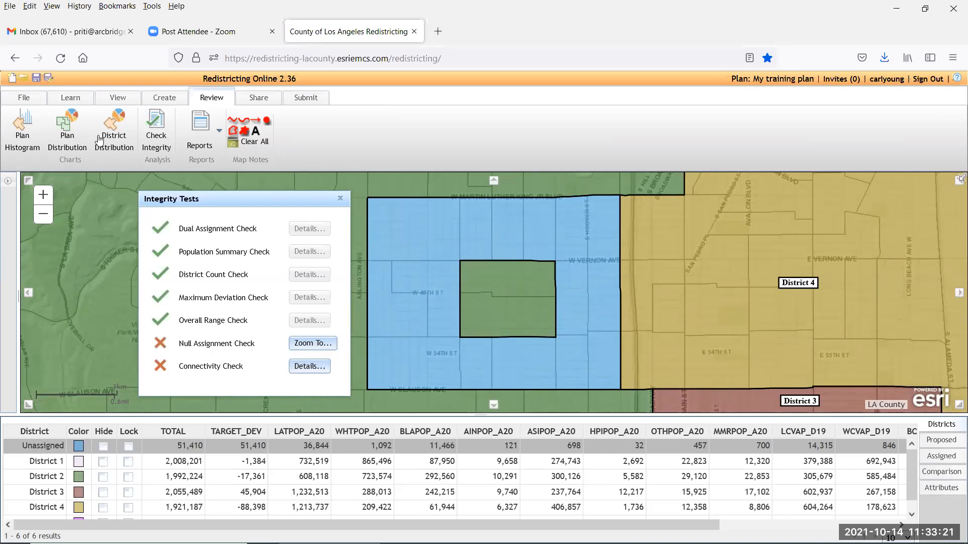
Try assigning the unassigned area between Martin Luther King Jr Blvd and Slauson Ave to District 3 by rectangle selection, and undo it.
{"action": "left_click", "coordinate": [168, 101]}
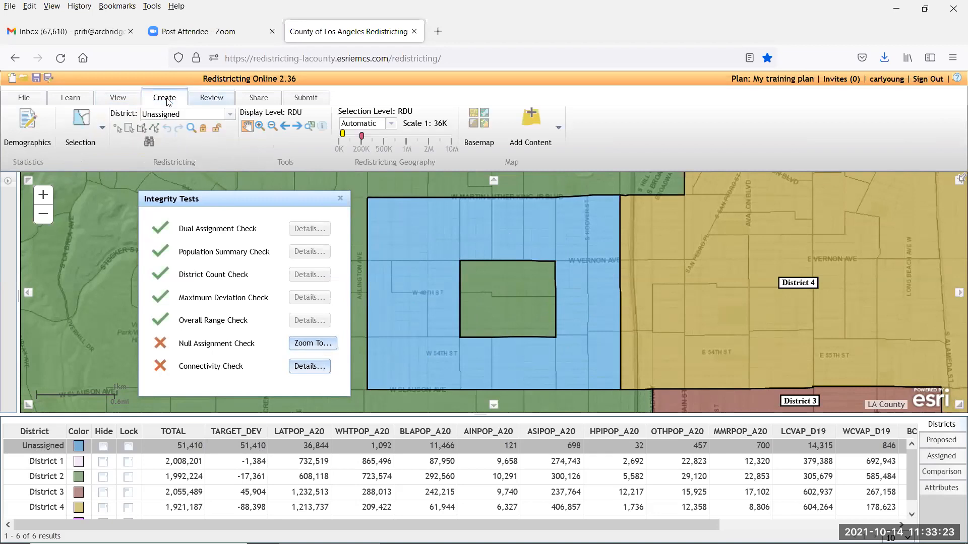
{"action": "left_click", "coordinate": [229, 115]}
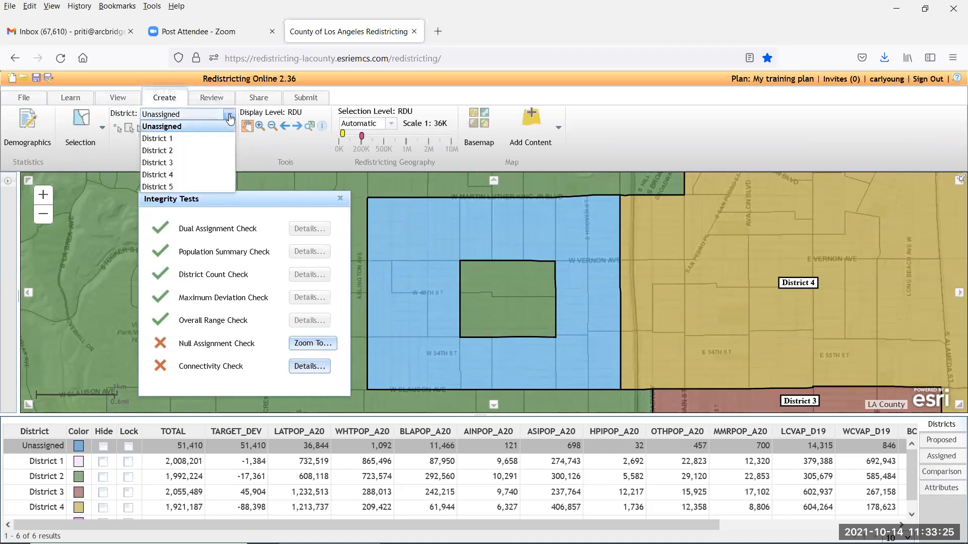
{"action": "left_click", "coordinate": [171, 163]}
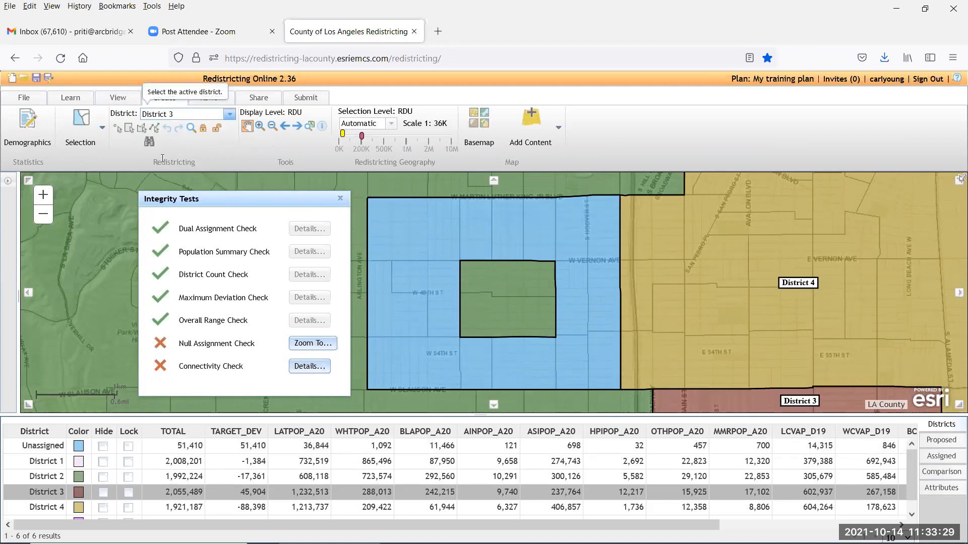
{"action": "left_click", "coordinate": [130, 129]}
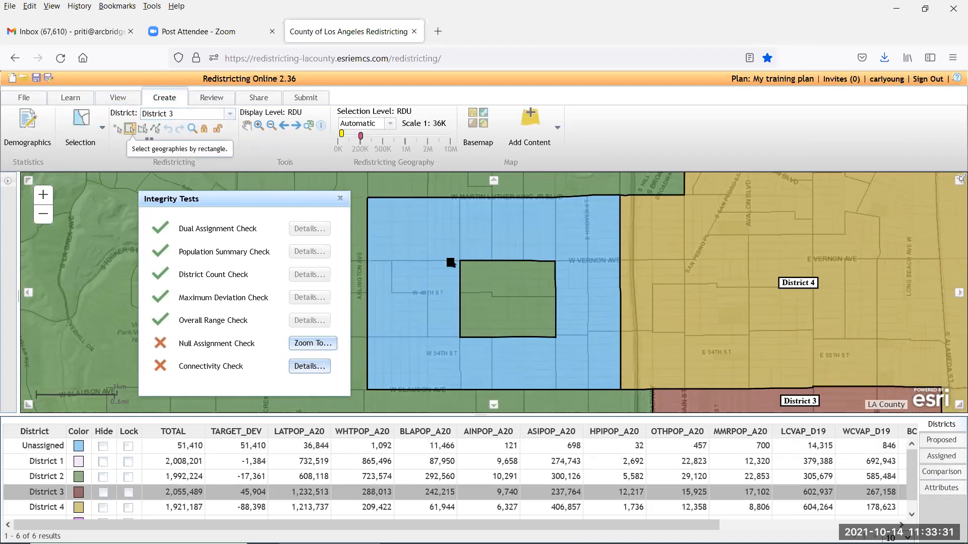
{"action": "left_click_drag", "start_coordinate": [404, 229], "coordinate": [604, 360]}
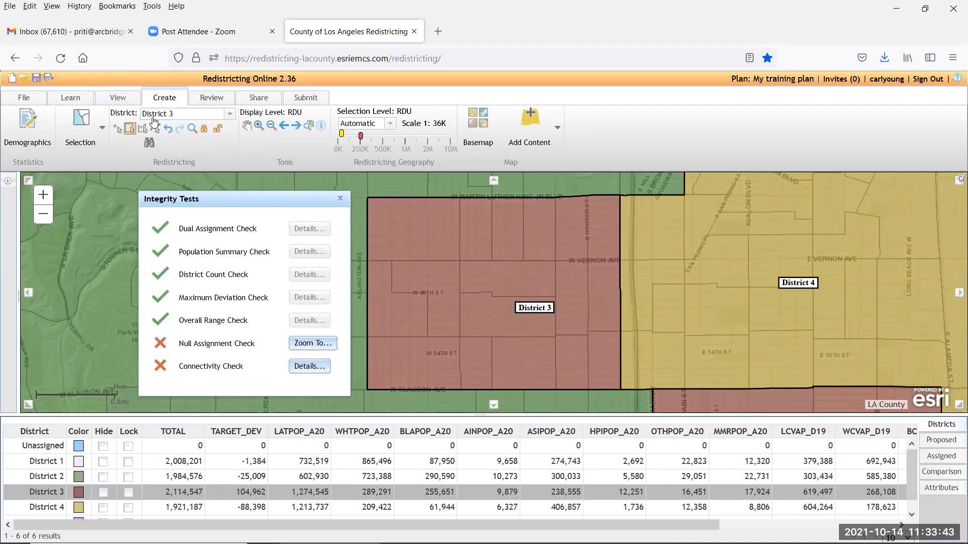
{"action": "left_click", "coordinate": [230, 114]}
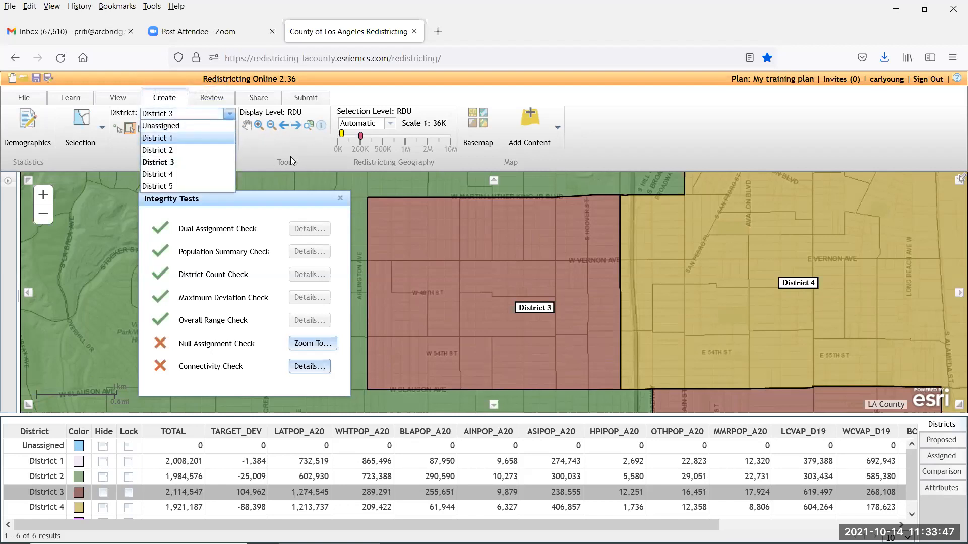
{"action": "left_click", "coordinate": [195, 116]}
{"action": "left_click", "coordinate": [168, 132]}
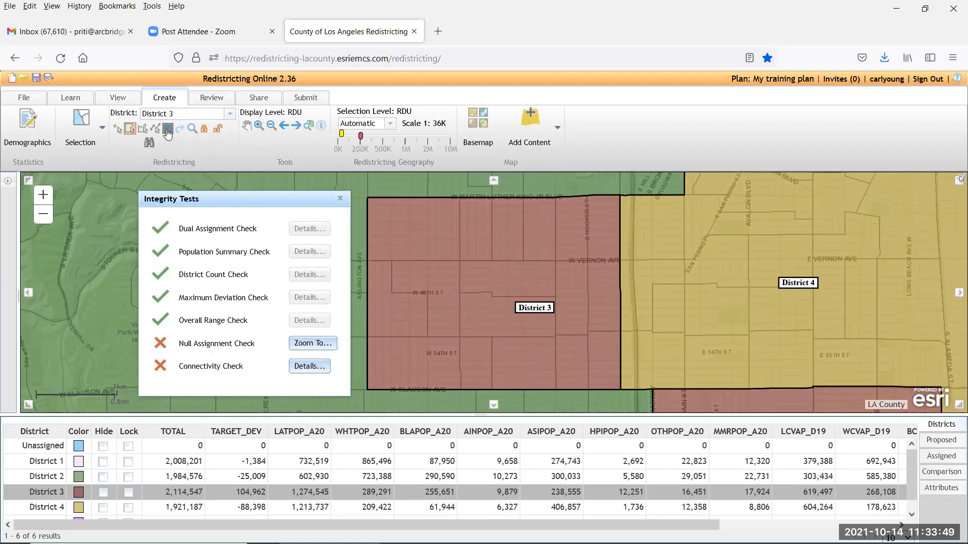
Assign the unassigned area between Martin Luther King Jr Blvd and Slauson Ave to District 2 with a rectangle selection.
{"action": "left_click", "coordinate": [231, 115]}
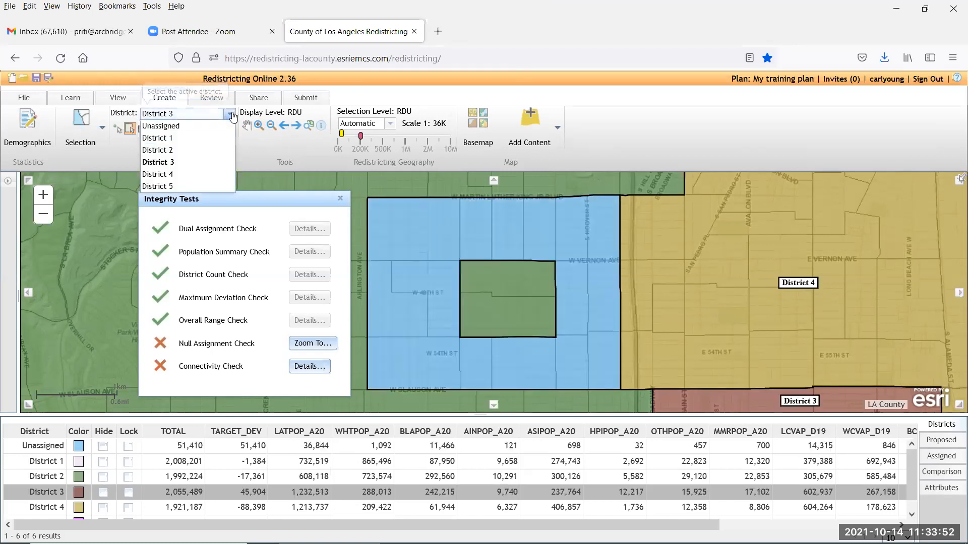
{"action": "left_click", "coordinate": [183, 150]}
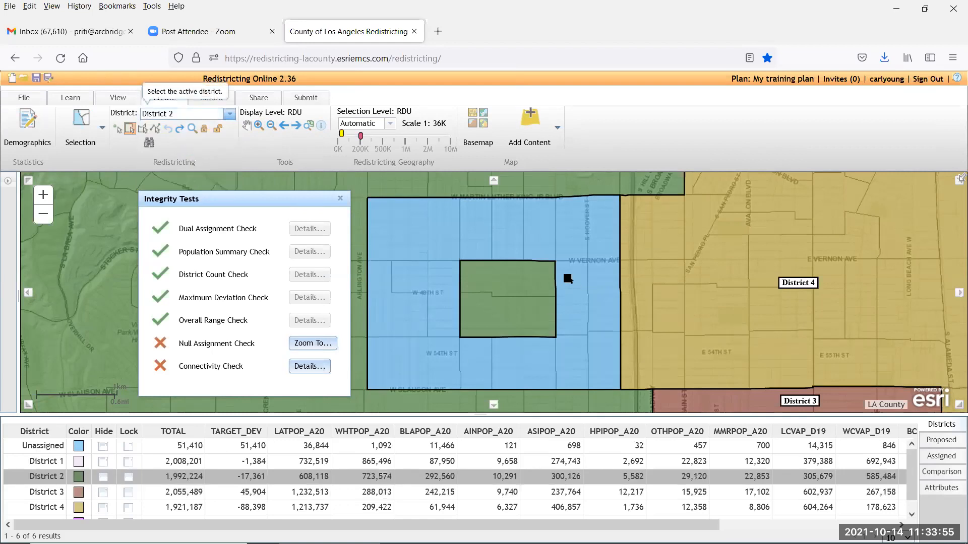
{"action": "left_click_drag", "start_coordinate": [404, 240], "coordinate": [597, 371]}
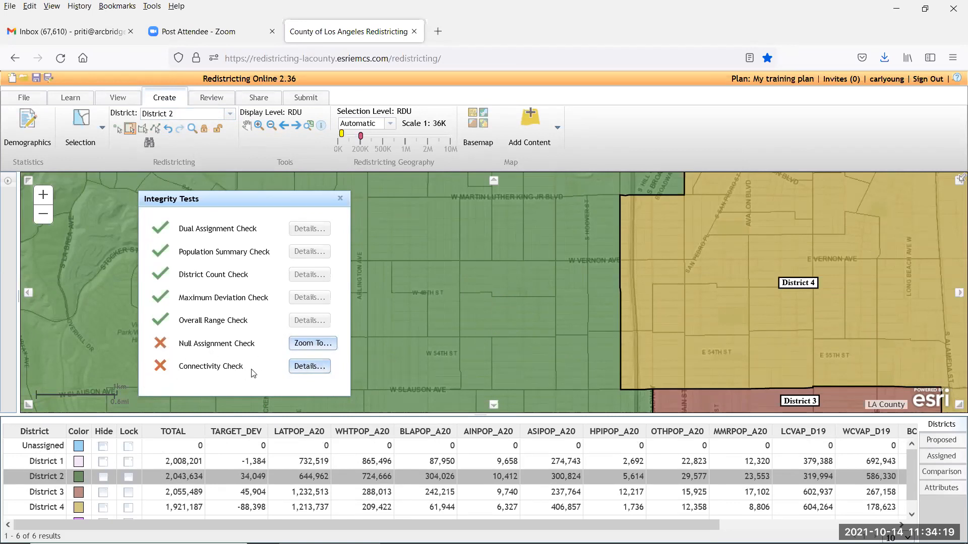
Open the Connectivity Check details and locate a part of the discontiguous District 1, keeping the map area around it uncovered.
{"action": "left_click", "coordinate": [311, 368]}
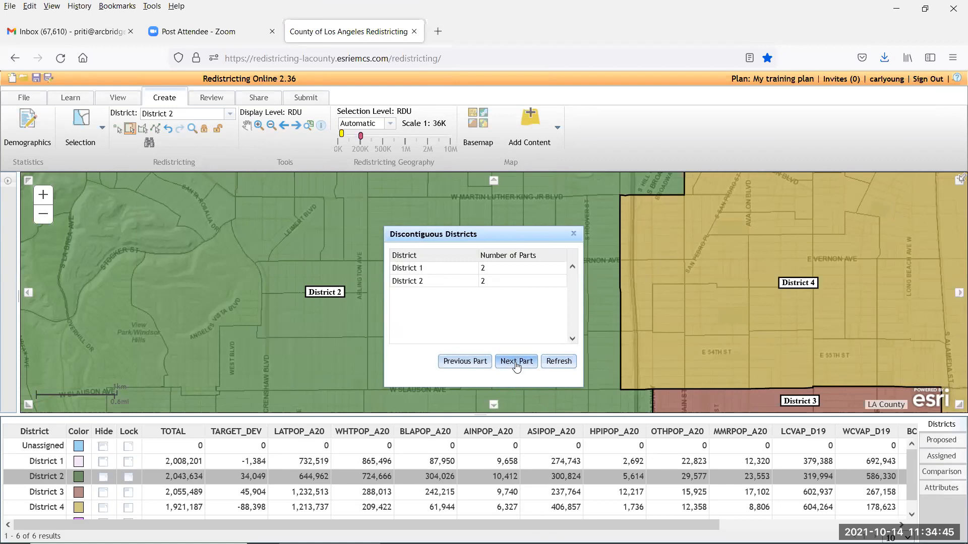
{"action": "left_click", "coordinate": [425, 271]}
{"action": "left_click", "coordinate": [514, 361]}
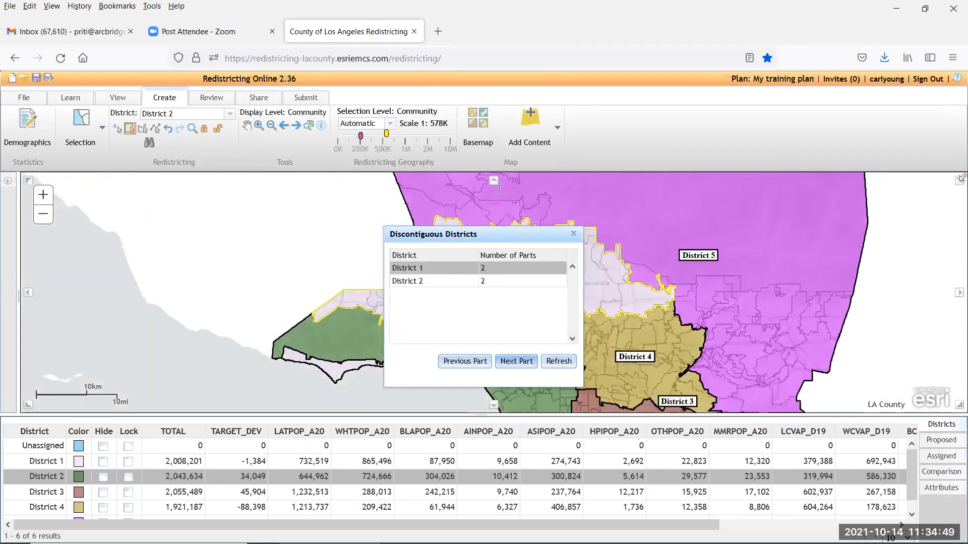
{"action": "left_click_drag", "start_coordinate": [493, 231], "coordinate": [834, 193]}
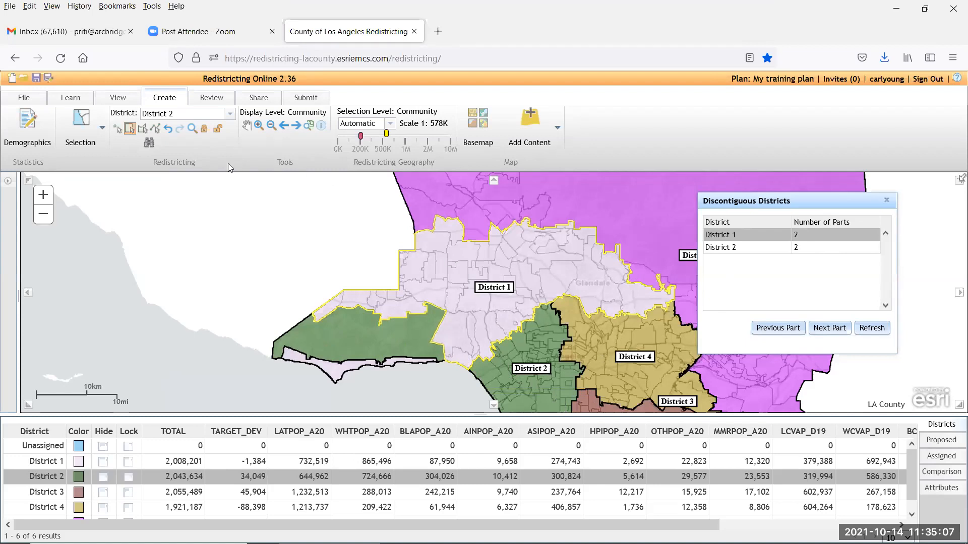
Reassign the separate western coastal part of District 2 to District 1 so that it joins District 1's split parts.
{"action": "left_click", "coordinate": [230, 114]}
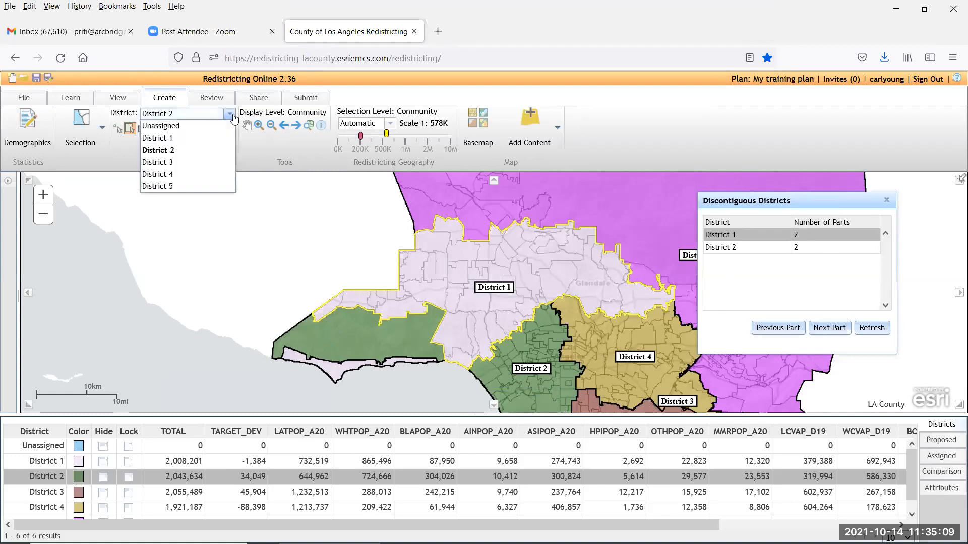
{"action": "left_click", "coordinate": [167, 138]}
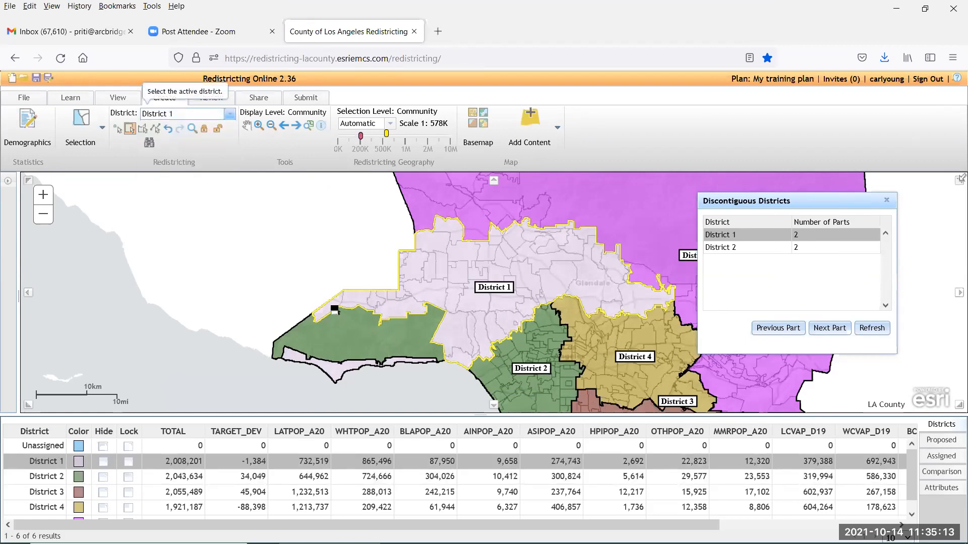
{"action": "left_click", "coordinate": [348, 327]}
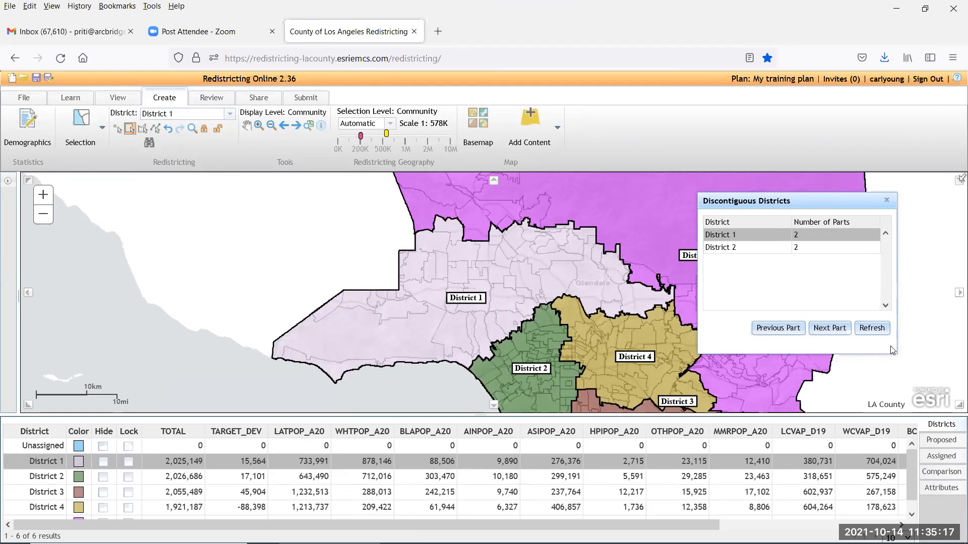
Locate a further part of District 1 and a part of District 2 from the Discontiguous Districts list.
{"action": "left_click", "coordinate": [829, 329]}
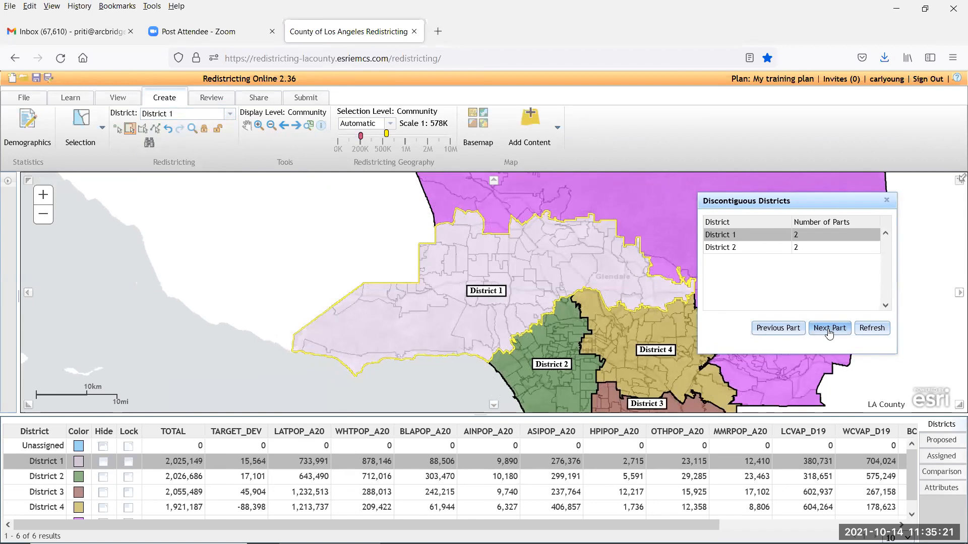
{"action": "left_click", "coordinate": [734, 248]}
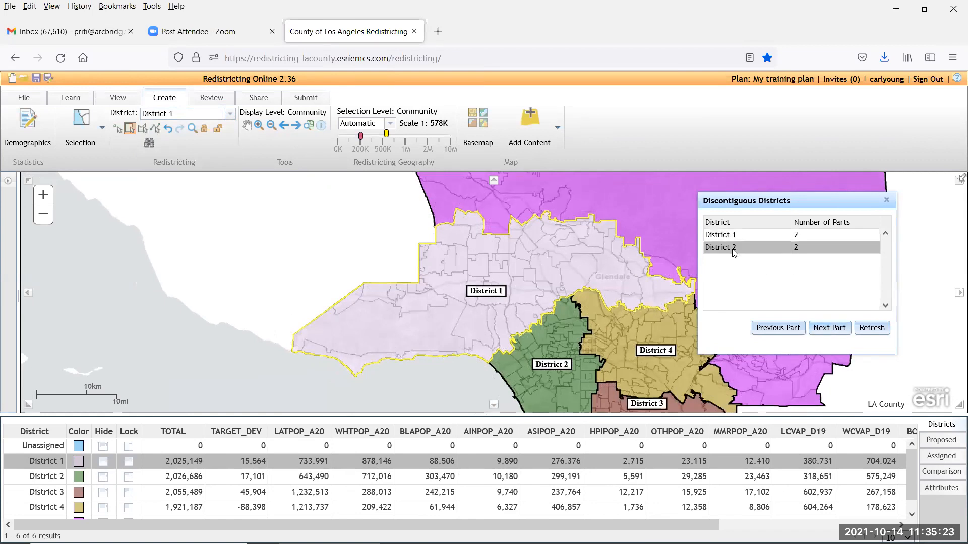
{"action": "left_click", "coordinate": [831, 330]}
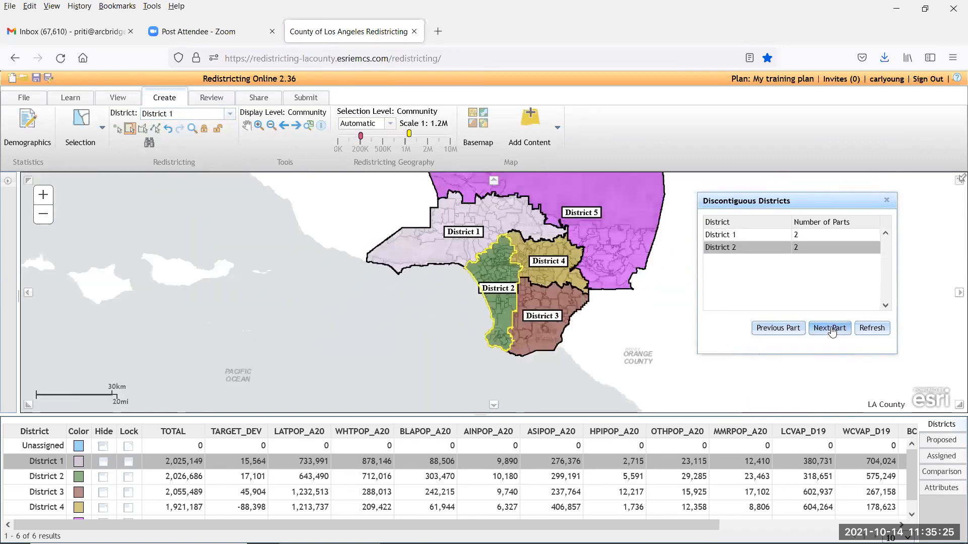
Examine the boundary between District 2 and District 3 around Torrance and Inglewood for disconnected pieces.
{"action": "scroll", "coordinate": [490, 359], "scroll_direction": "up", "scroll_amount": 1}
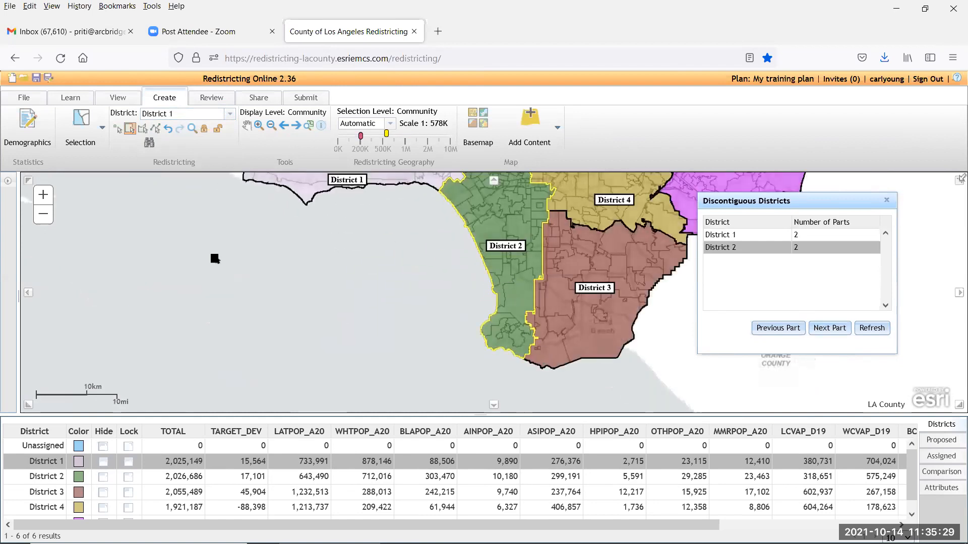
{"action": "scroll", "coordinate": [543, 309], "scroll_direction": "up", "scroll_amount": 1}
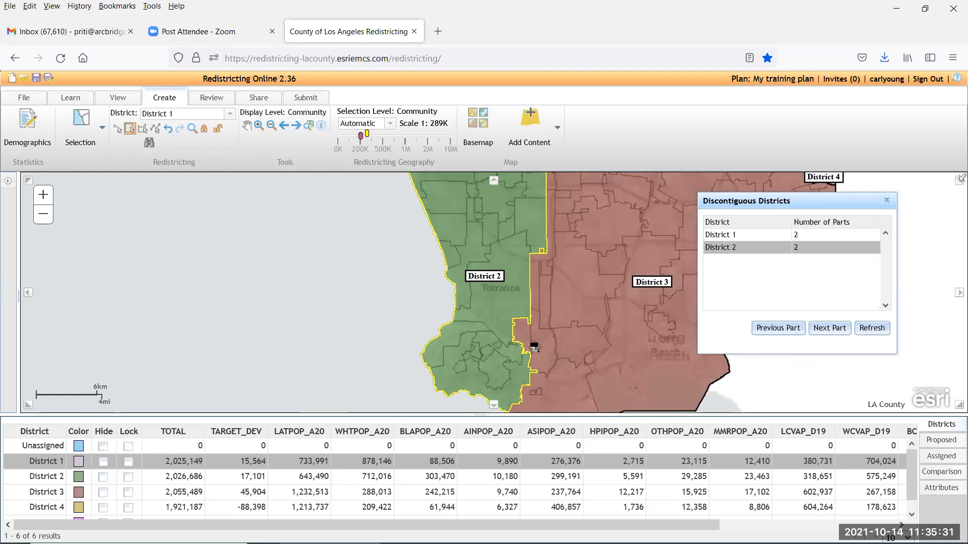
{"action": "left_click", "coordinate": [246, 125]}
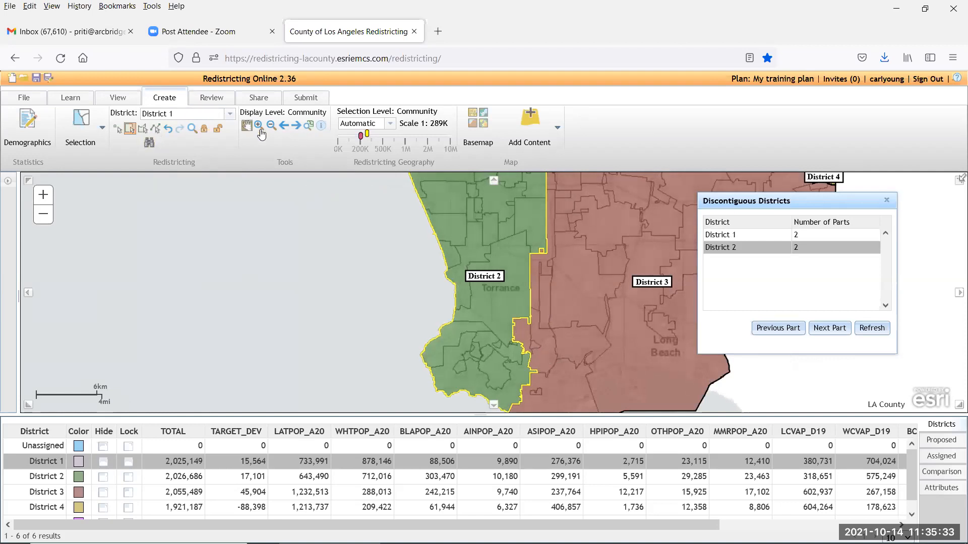
{"action": "left_click_drag", "start_coordinate": [625, 236], "coordinate": [579, 286]}
{"action": "scroll", "coordinate": [530, 289], "scroll_direction": "up", "scroll_amount": 1}
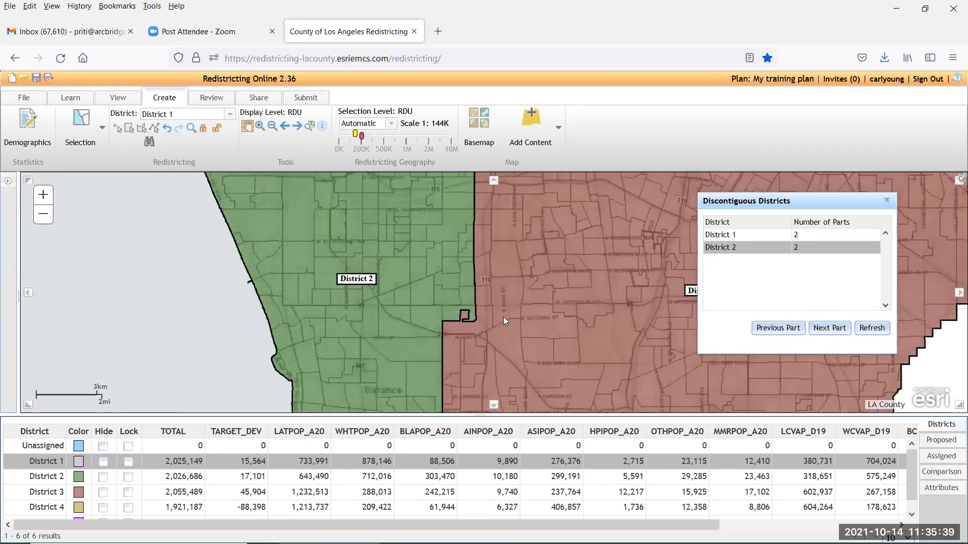
{"action": "scroll", "coordinate": [503, 316], "scroll_direction": "down", "scroll_amount": 1}
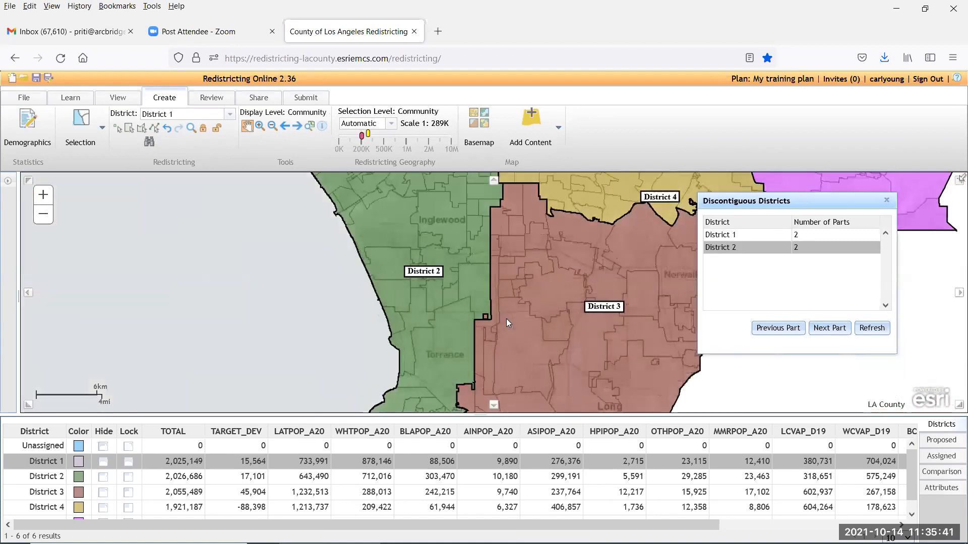
{"action": "scroll", "coordinate": [516, 318], "scroll_direction": "down", "scroll_amount": 1}
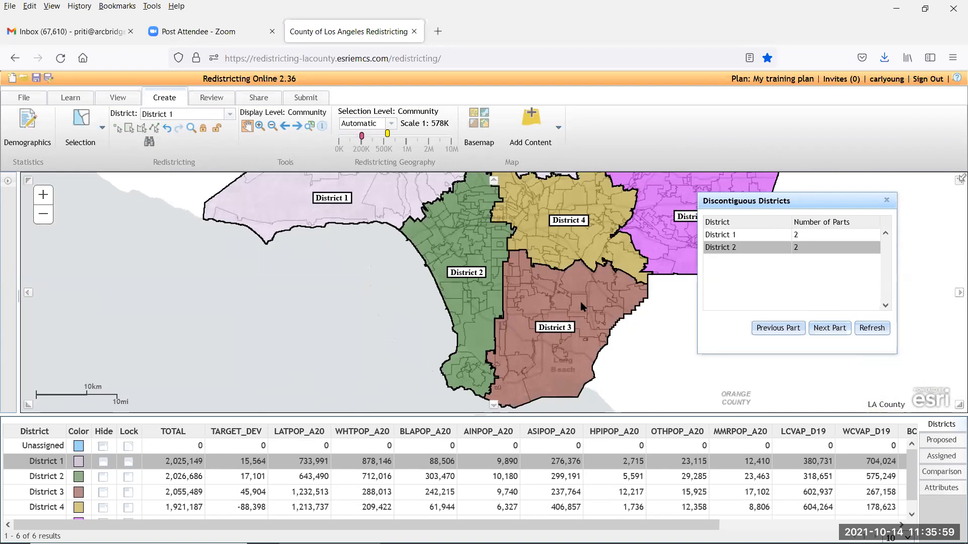
{"action": "scroll", "coordinate": [579, 301], "scroll_direction": "up", "scroll_amount": 1}
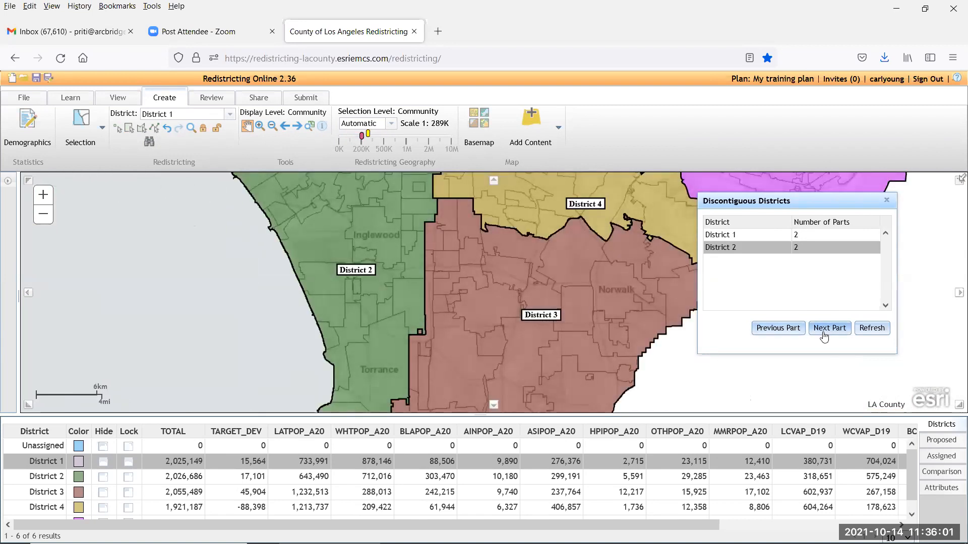
Locate the next part of discontiguous District 2 and examine the map around its outline.
{"action": "left_click", "coordinate": [822, 333]}
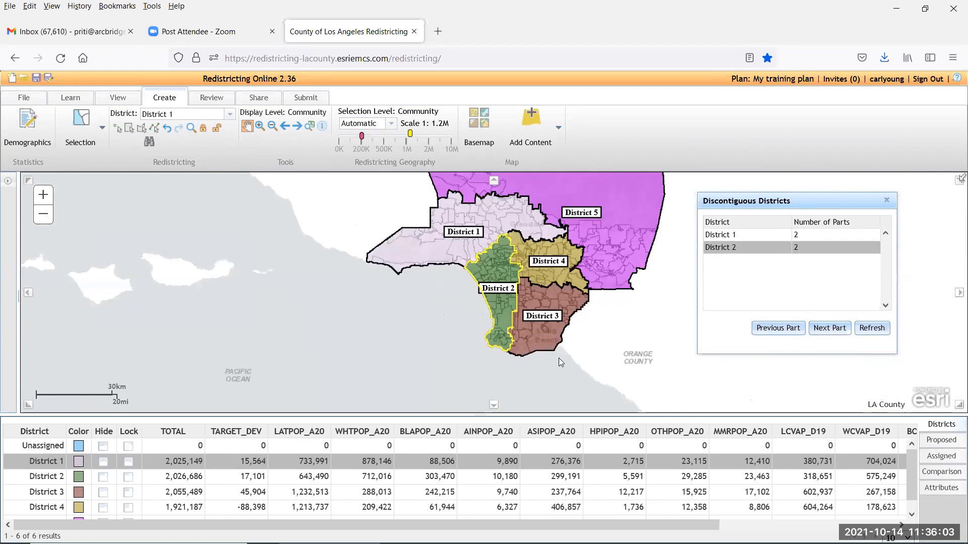
{"action": "scroll", "coordinate": [560, 362], "scroll_direction": "down", "scroll_amount": 1}
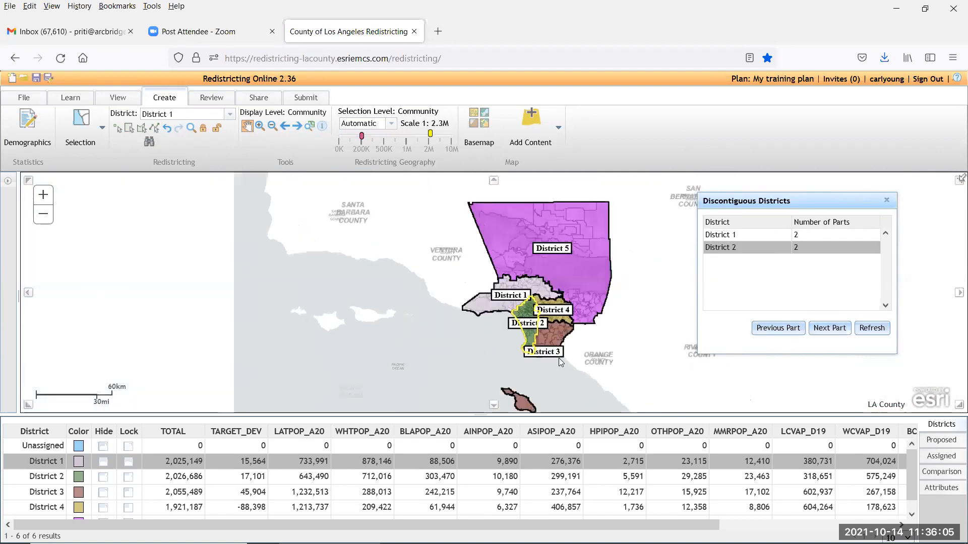
{"action": "scroll", "coordinate": [558, 358], "scroll_direction": "up", "scroll_amount": 2}
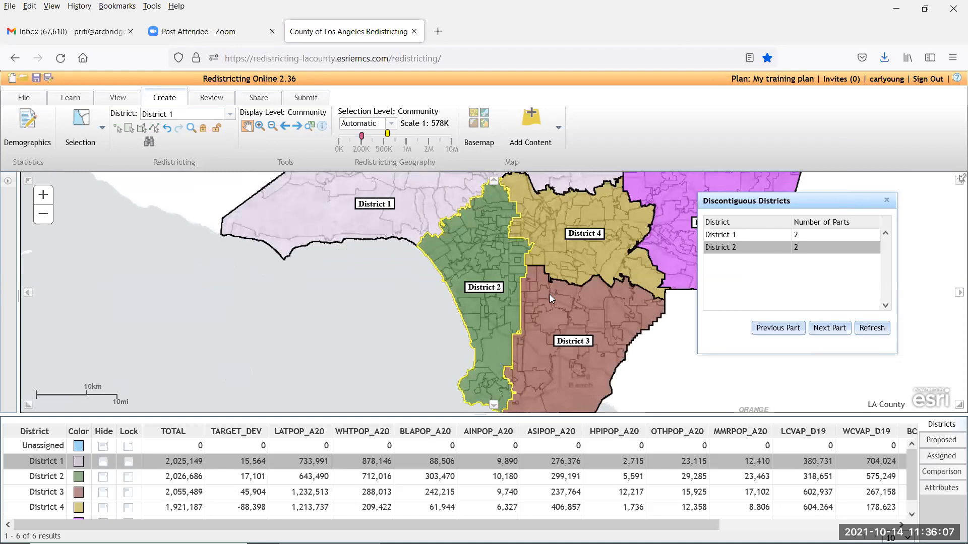
{"action": "left_click_drag", "start_coordinate": [508, 219], "coordinate": [431, 327]}
{"action": "left_click_drag", "start_coordinate": [456, 257], "coordinate": [245, 106]}
Refresh the Discontiguous Districts list to recheck connectivity, and close it along with the Integrity Tests results.
{"action": "left_click", "coordinate": [868, 328]}
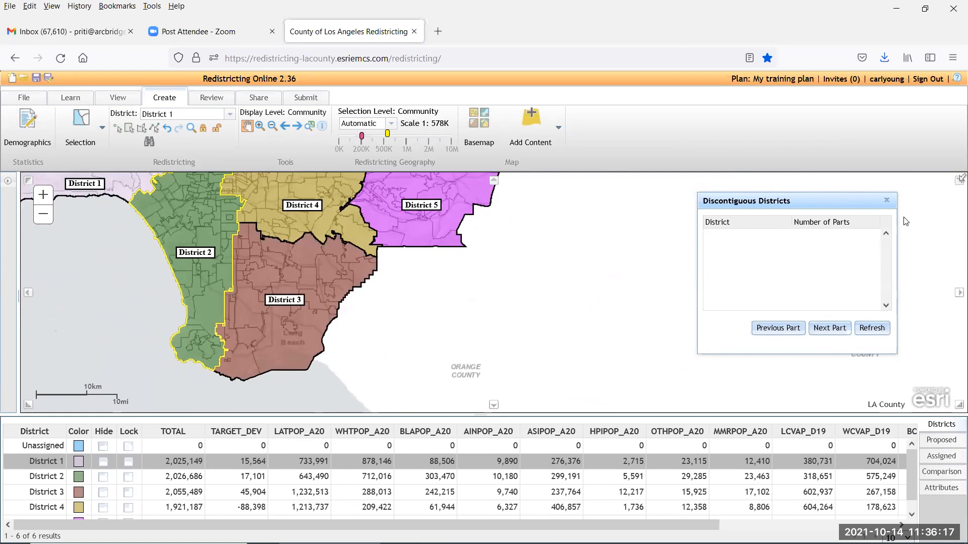
{"action": "left_click", "coordinate": [886, 200]}
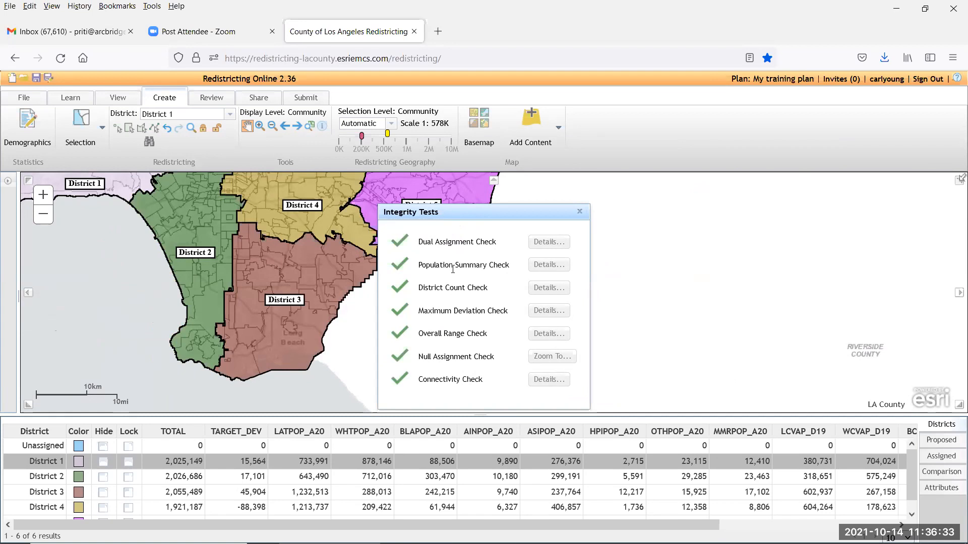
{"action": "left_click", "coordinate": [580, 213]}
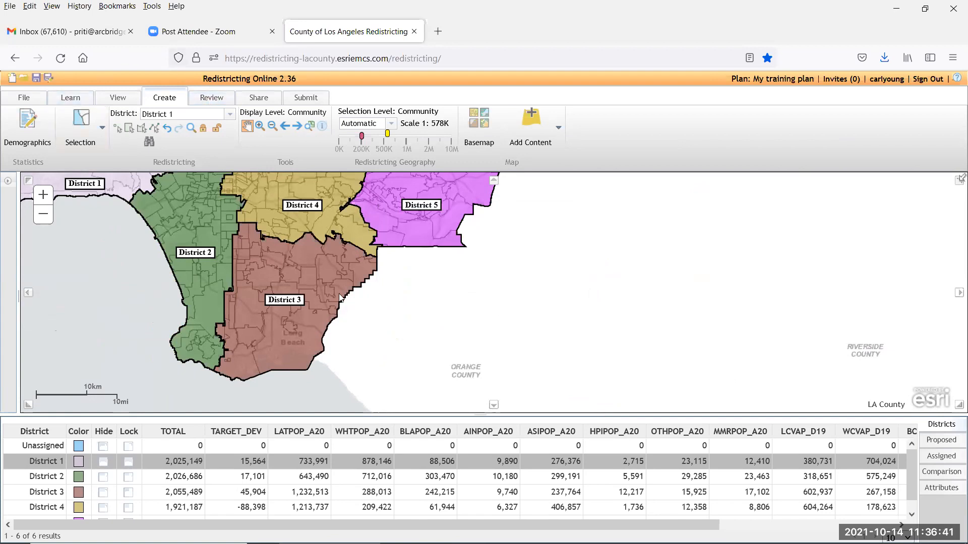
Generate the Population Summary report as a PDF with its default fields and open it with Adobe Acrobat DC.
{"action": "left_click", "coordinate": [221, 103]}
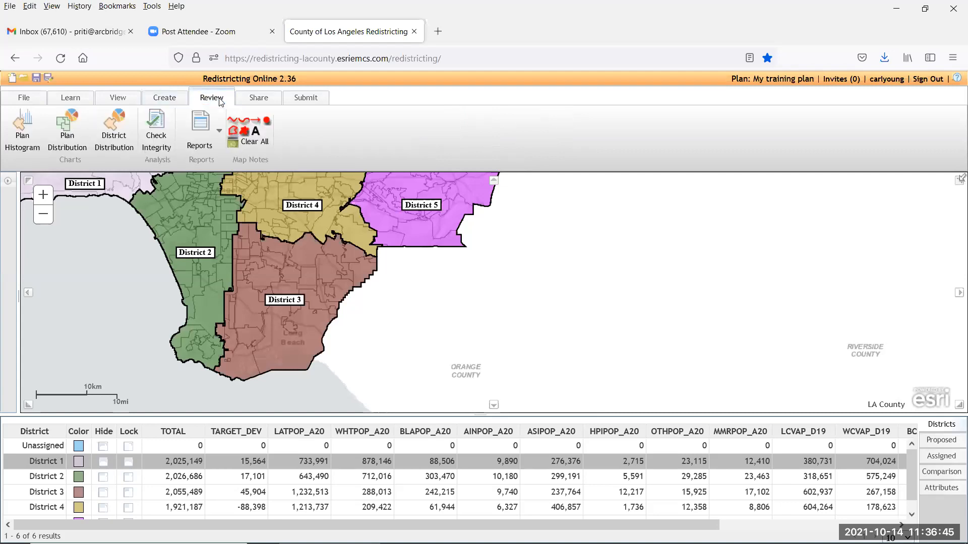
{"action": "left_click", "coordinate": [202, 134]}
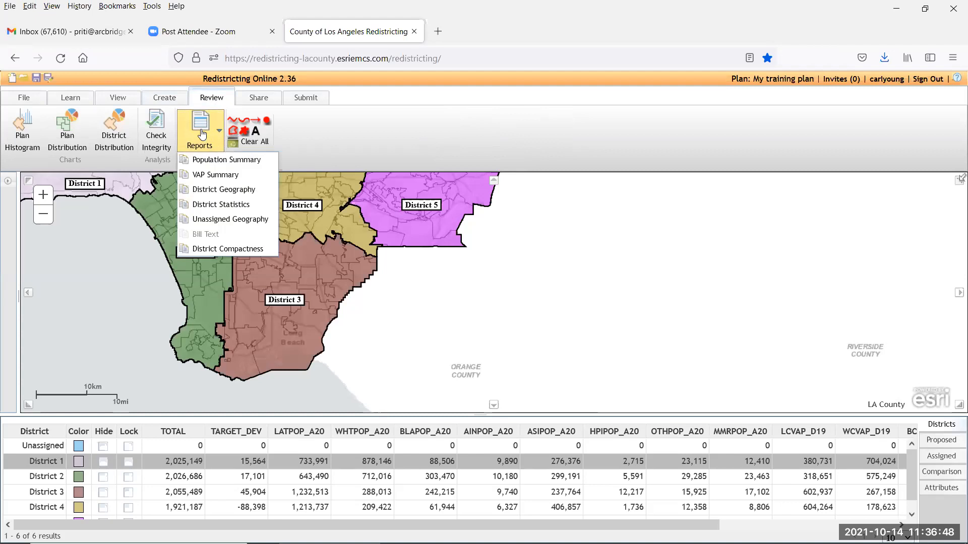
{"action": "left_click", "coordinate": [225, 160]}
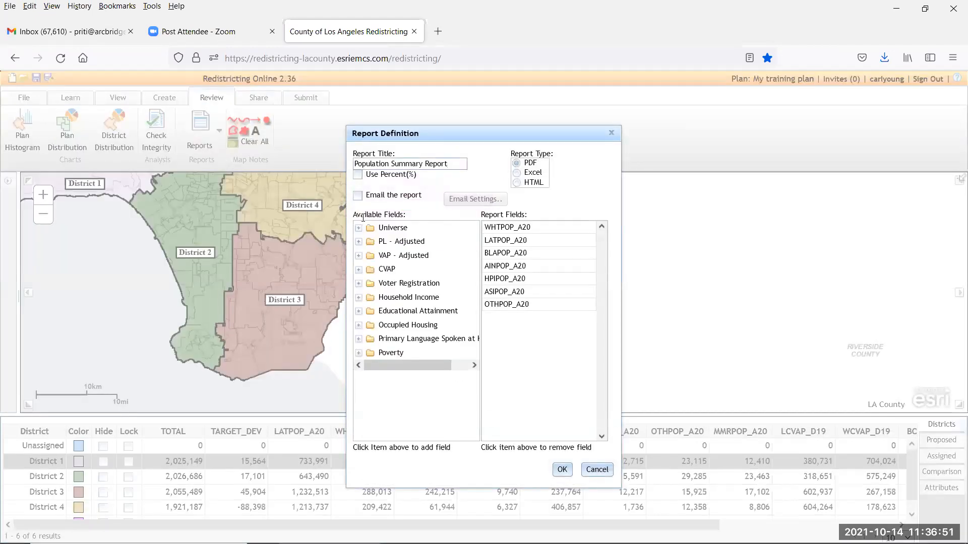
{"action": "left_click", "coordinate": [564, 470]}
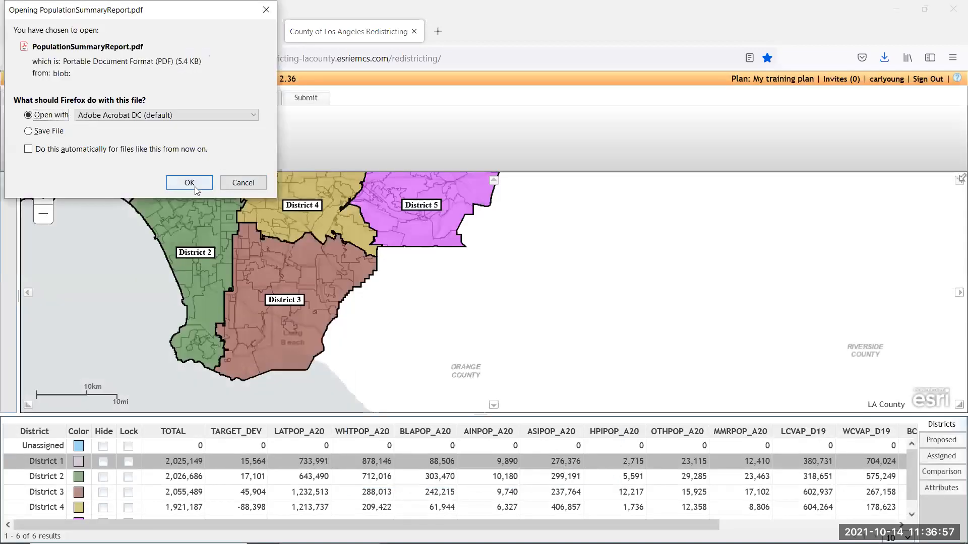
{"action": "left_click", "coordinate": [190, 183]}
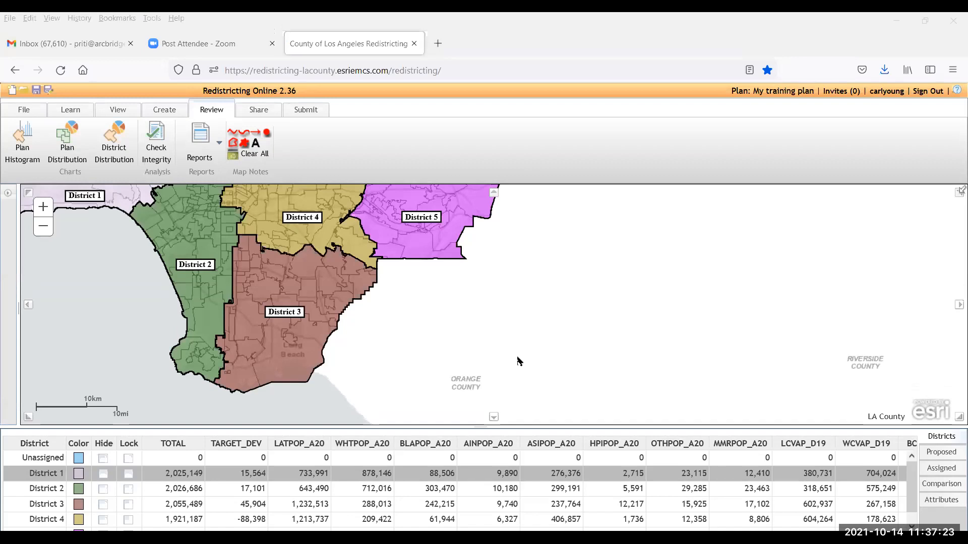
View the District Distribution chart for District 1 in the PL - Adjusted category, and close it.
{"action": "scroll", "coordinate": [442, 331], "scroll_direction": "down", "scroll_amount": 3}
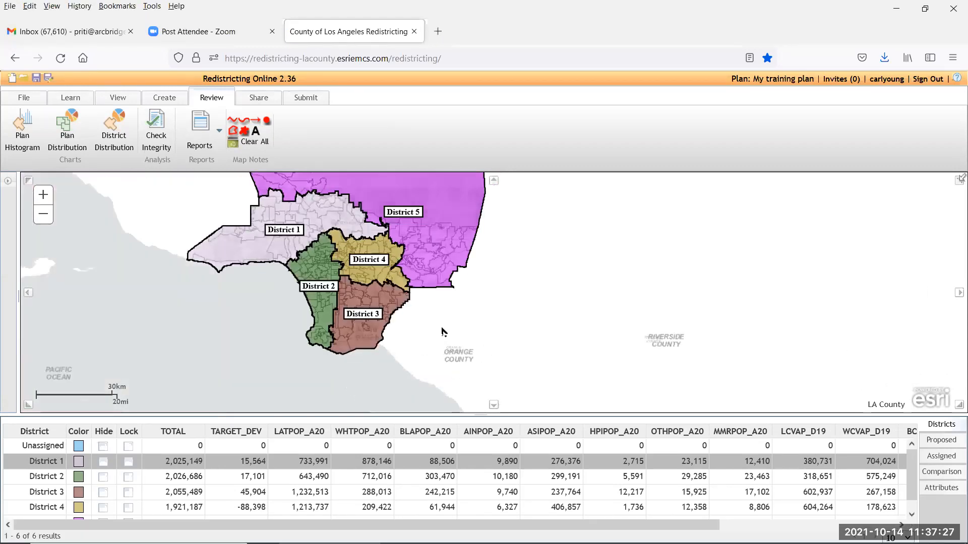
{"action": "left_click", "coordinate": [108, 135]}
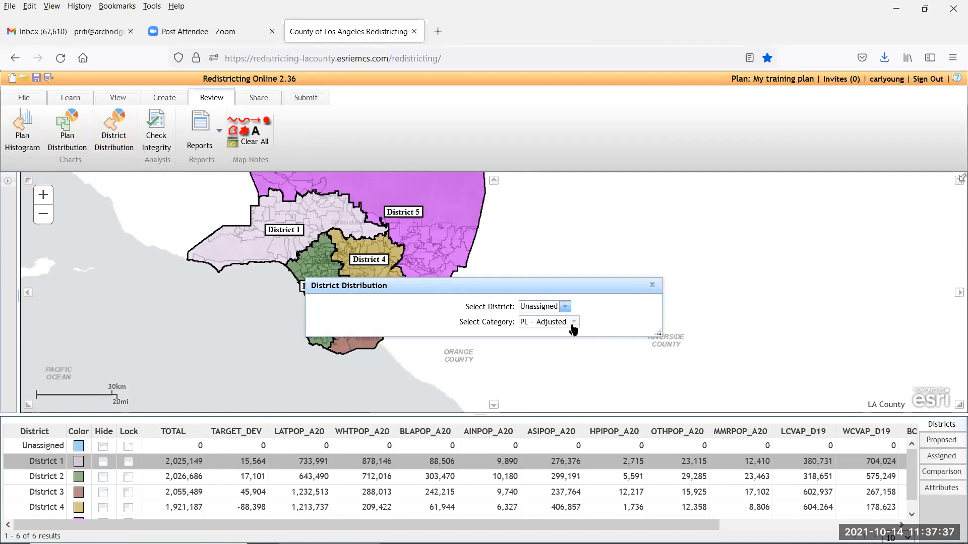
{"action": "left_click", "coordinate": [565, 307]}
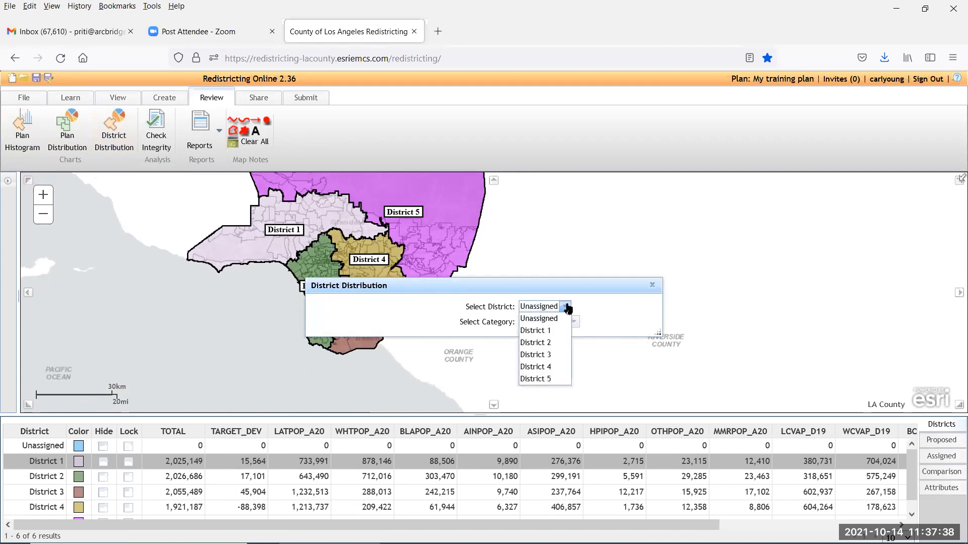
{"action": "left_click", "coordinate": [551, 331]}
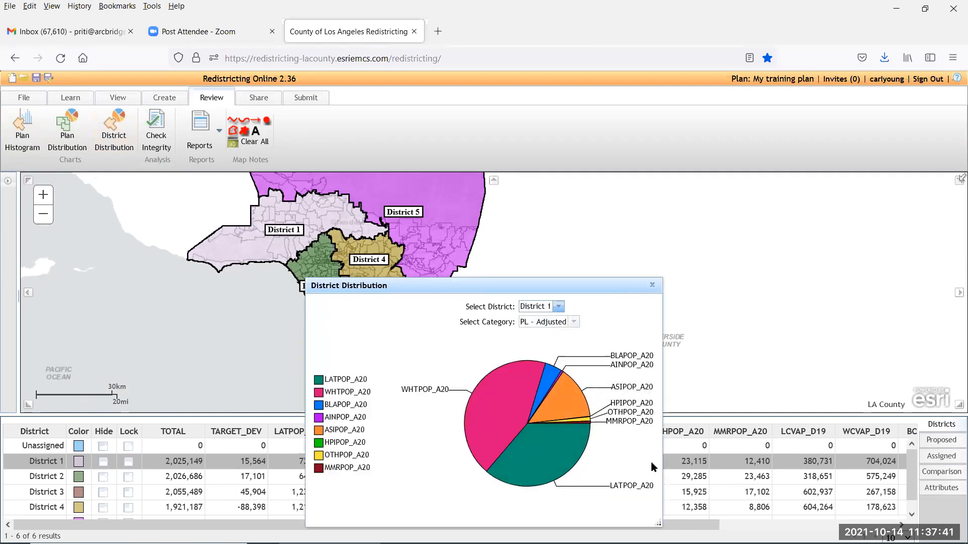
{"action": "left_click", "coordinate": [652, 285]}
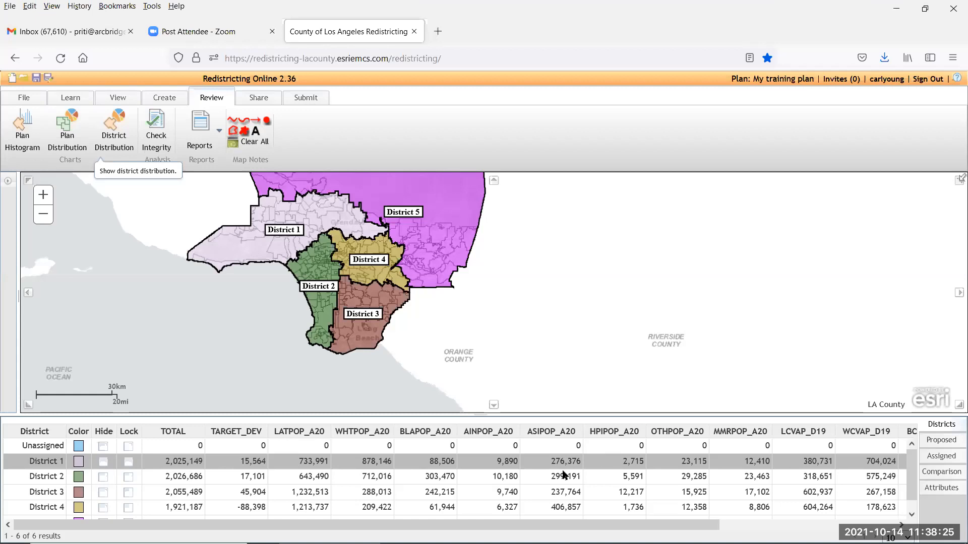
{"action": "scroll", "coordinate": [378, 300], "scroll_direction": "up", "scroll_amount": 1}
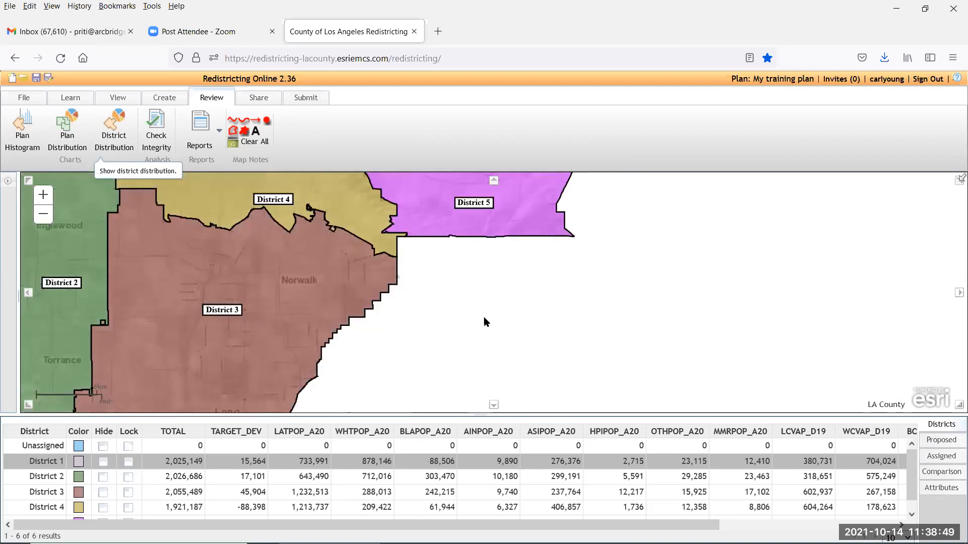
{"action": "scroll", "coordinate": [486, 321], "scroll_direction": "down", "scroll_amount": 1}
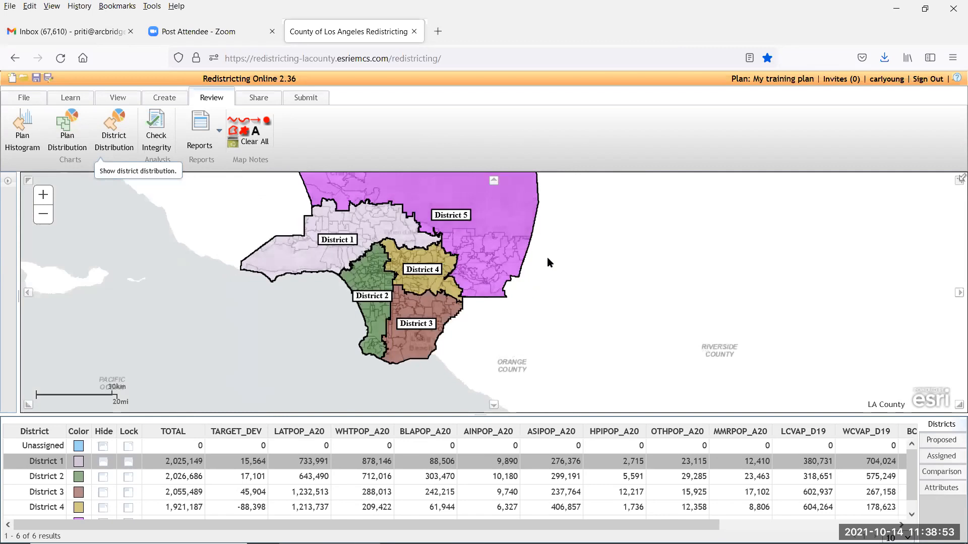
{"action": "left_click_drag", "start_coordinate": [548, 260], "coordinate": [540, 292]}
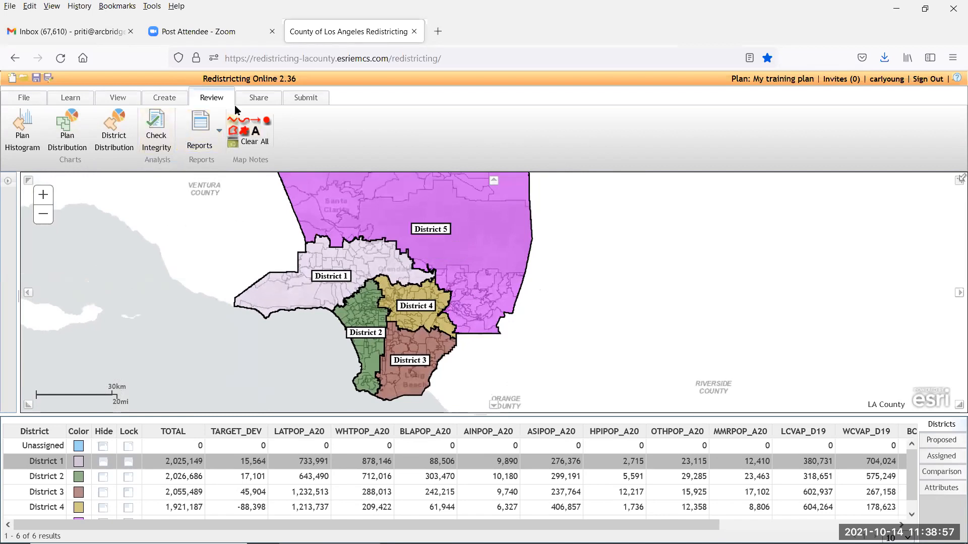
Start submitting the plan, saving its modifications and running the pre-submission integrity tests.
{"action": "left_click", "coordinate": [309, 99]}
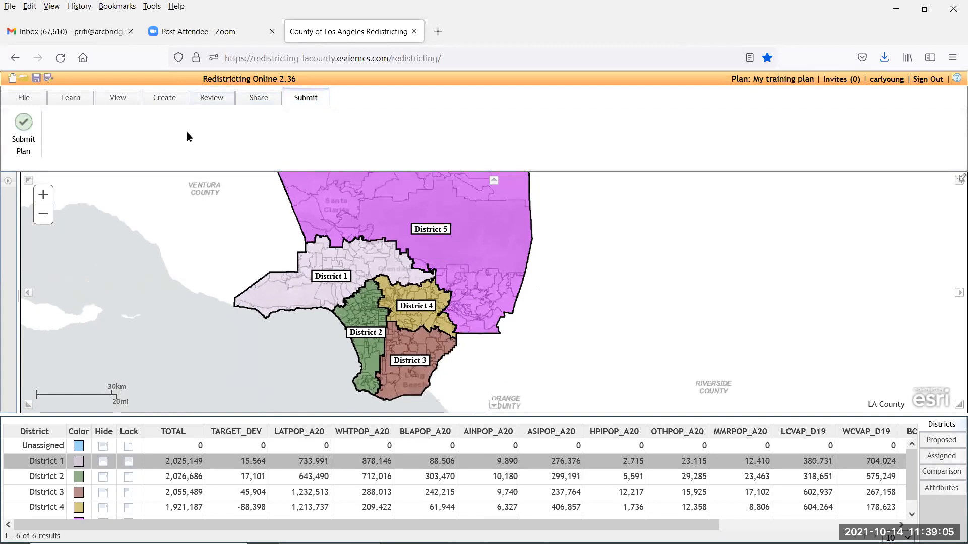
{"action": "left_click", "coordinate": [27, 132]}
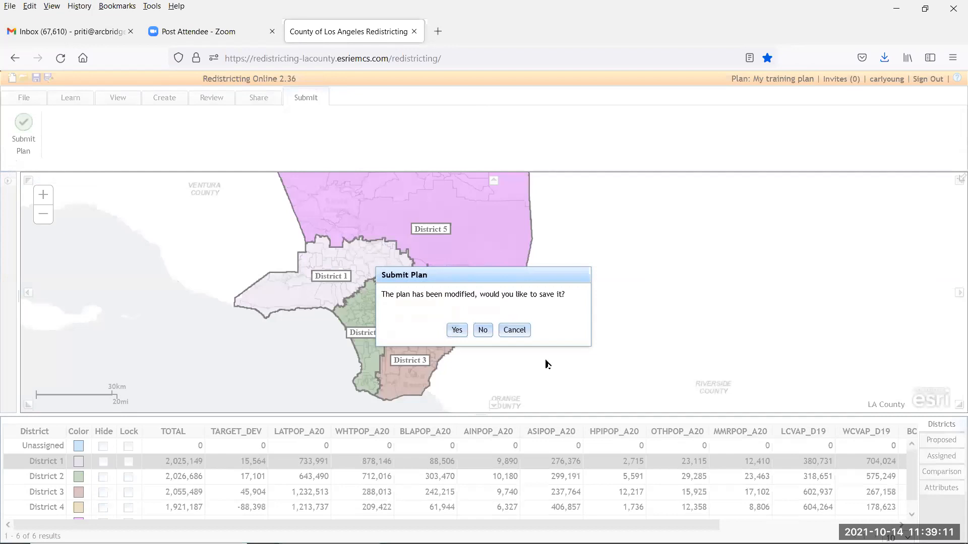
{"action": "left_click", "coordinate": [456, 332]}
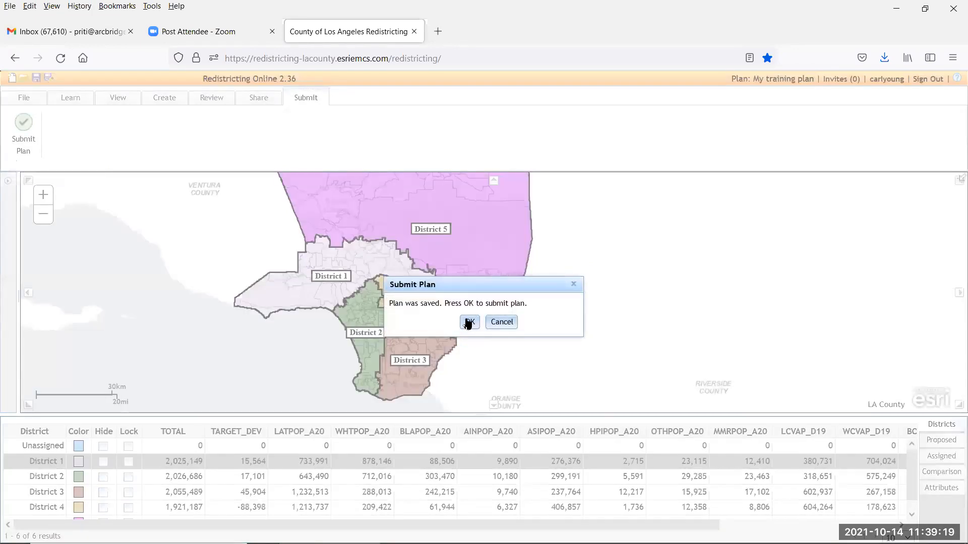
{"action": "left_click", "coordinate": [470, 322]}
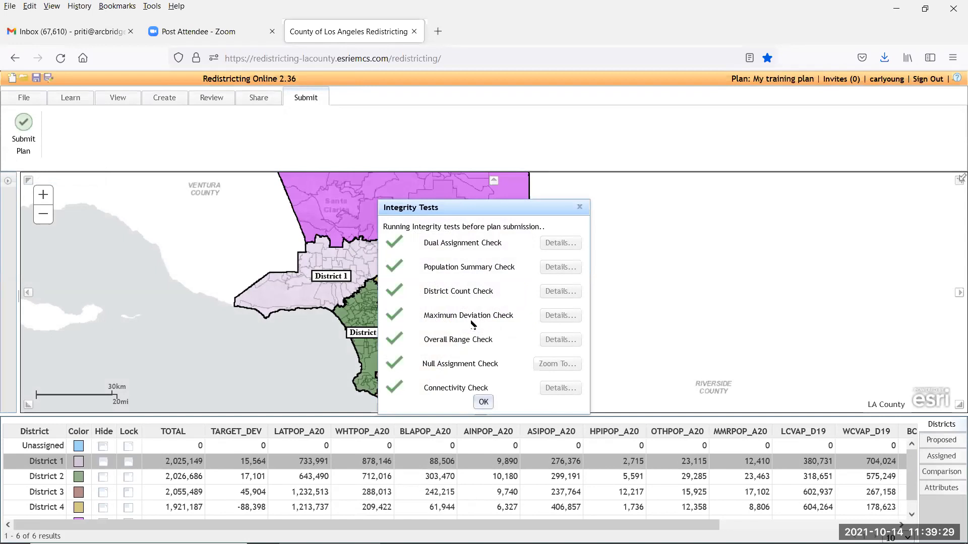
Submit My training plan with the objectives explanation "This plan was created for training", and confirm the submission.
{"action": "left_click", "coordinate": [484, 402]}
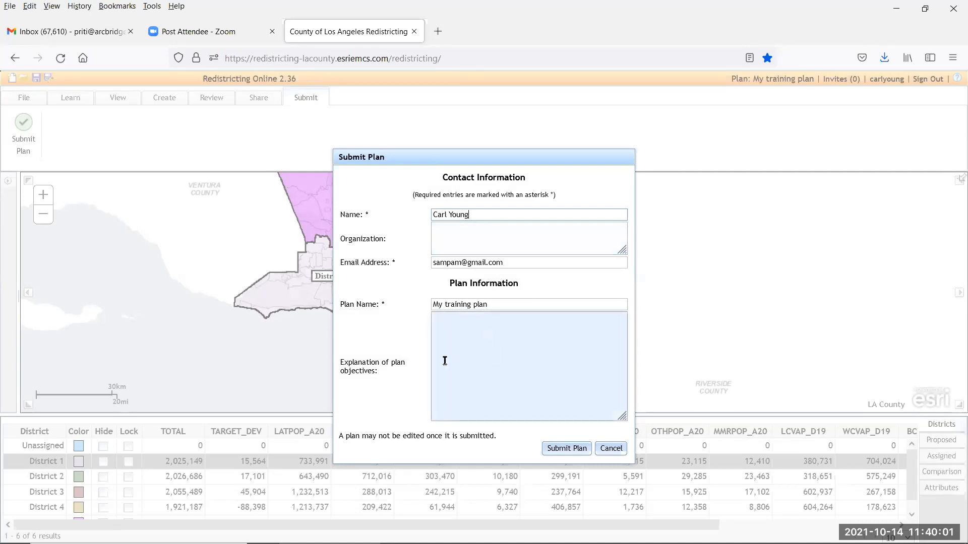
{"action": "left_click", "coordinate": [479, 337]}
{"action": "type", "text": "Th"}
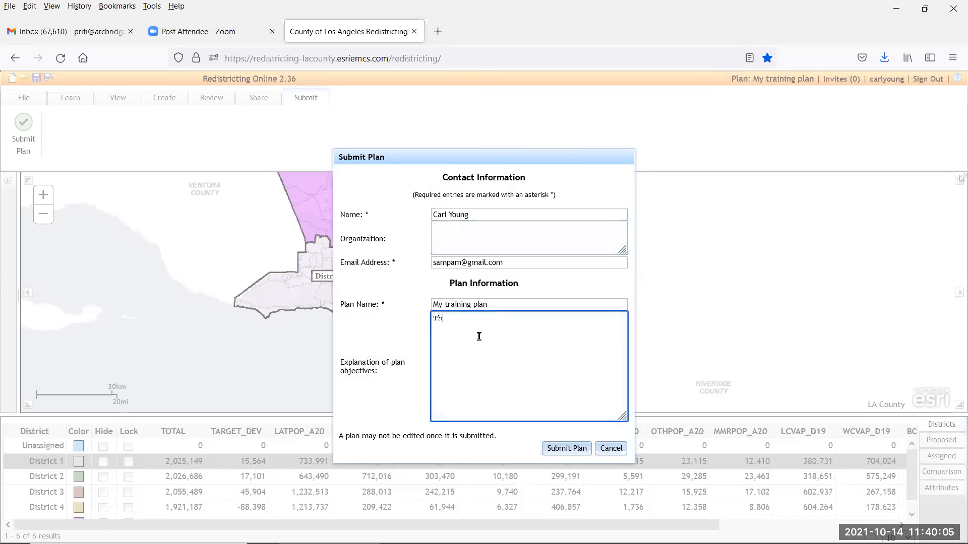
{"action": "type", "text": "is plan was create d for training"}
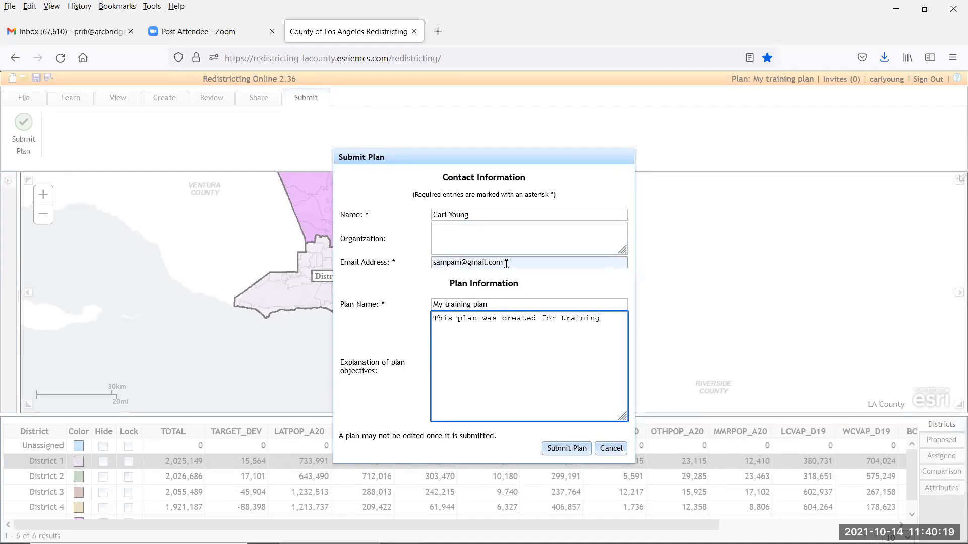
{"action": "left_click", "coordinate": [569, 452]}
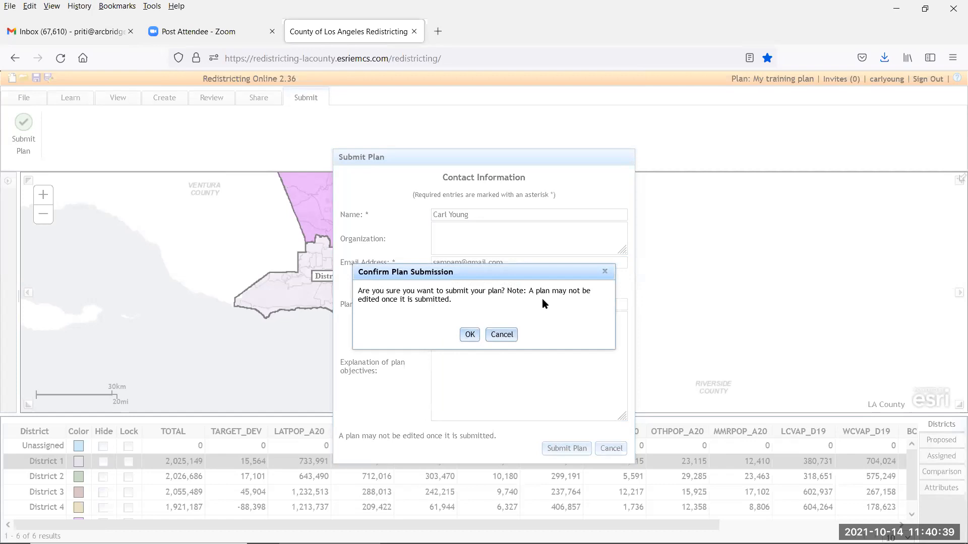
{"action": "left_click", "coordinate": [469, 335]}
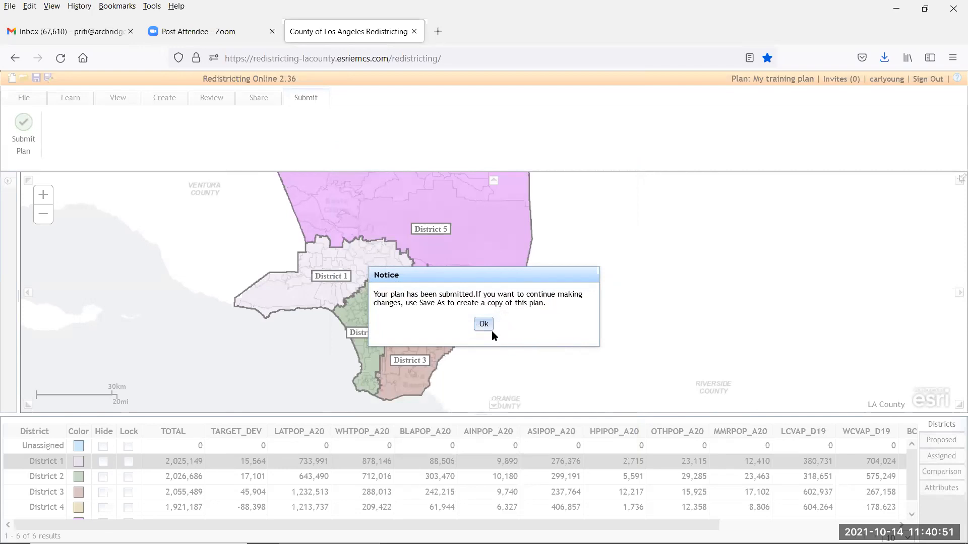
{"action": "left_click", "coordinate": [483, 325]}
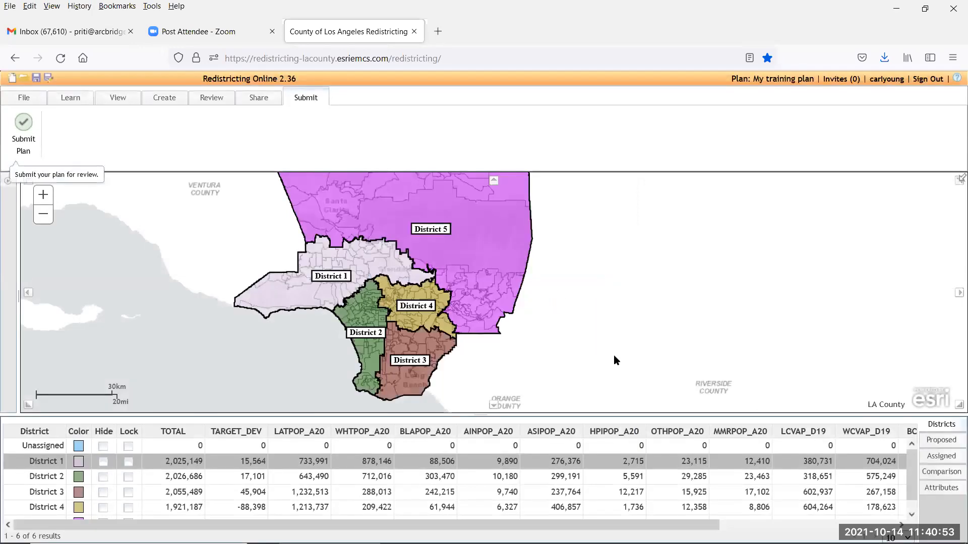
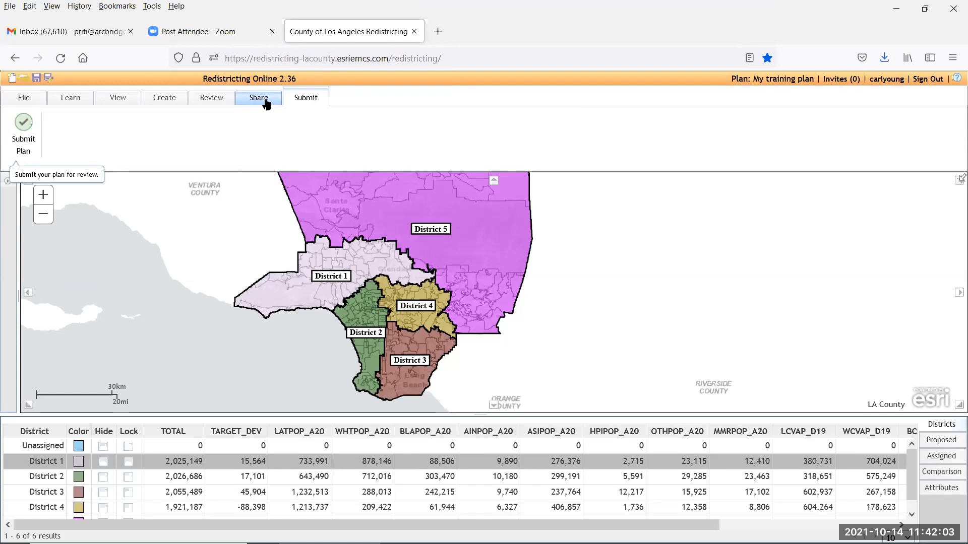
Create a group named TRICITY-Council, and check the update details of my training group without changing them.
{"action": "left_click", "coordinate": [266, 103]}
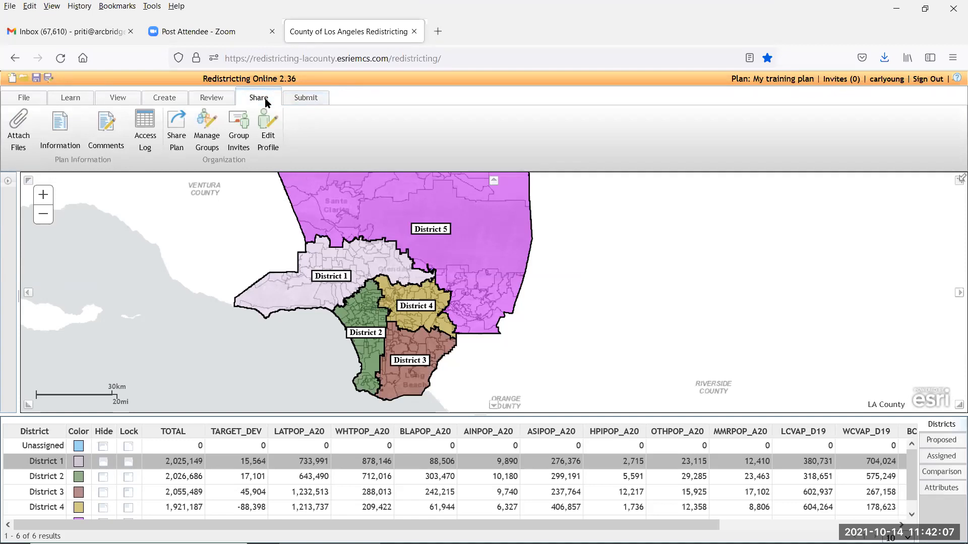
{"action": "left_click", "coordinate": [205, 132]}
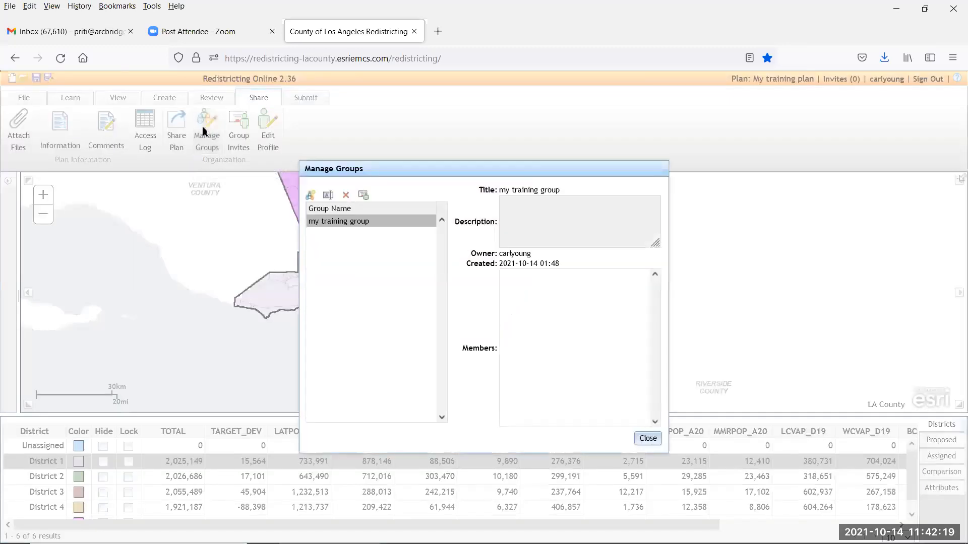
{"action": "left_click", "coordinate": [311, 200]}
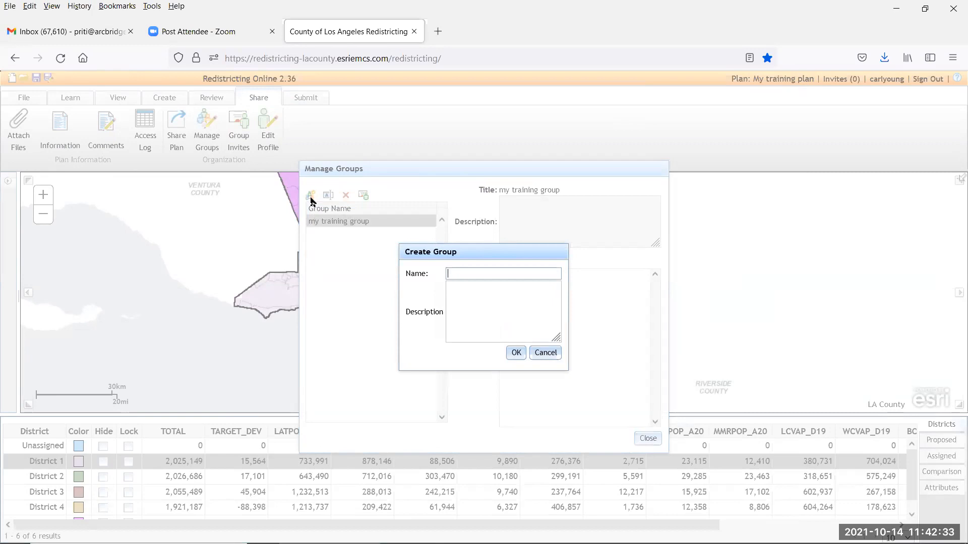
{"action": "type", "text": "TRICITY-Council"}
{"action": "left_click", "coordinate": [517, 354]}
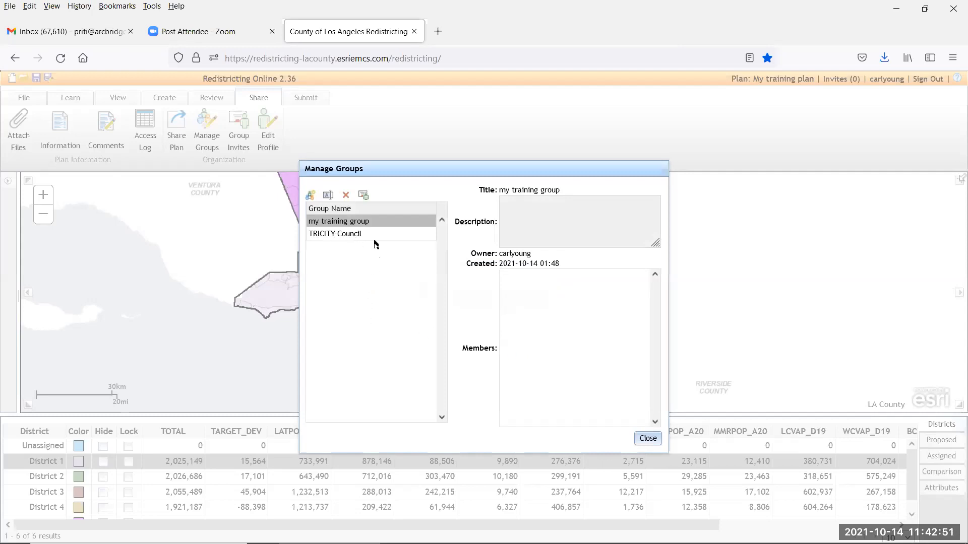
{"action": "left_click", "coordinate": [327, 195]}
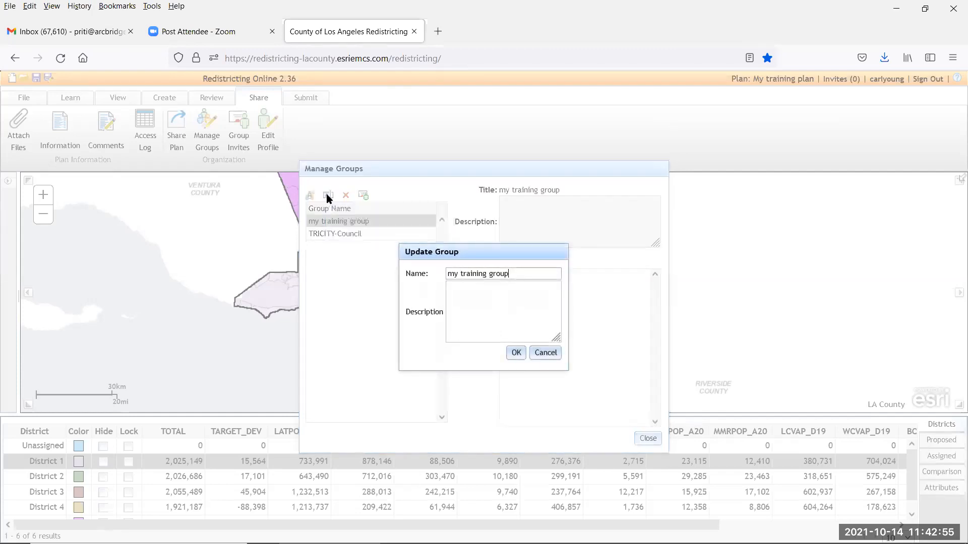
{"action": "left_click", "coordinate": [517, 355]}
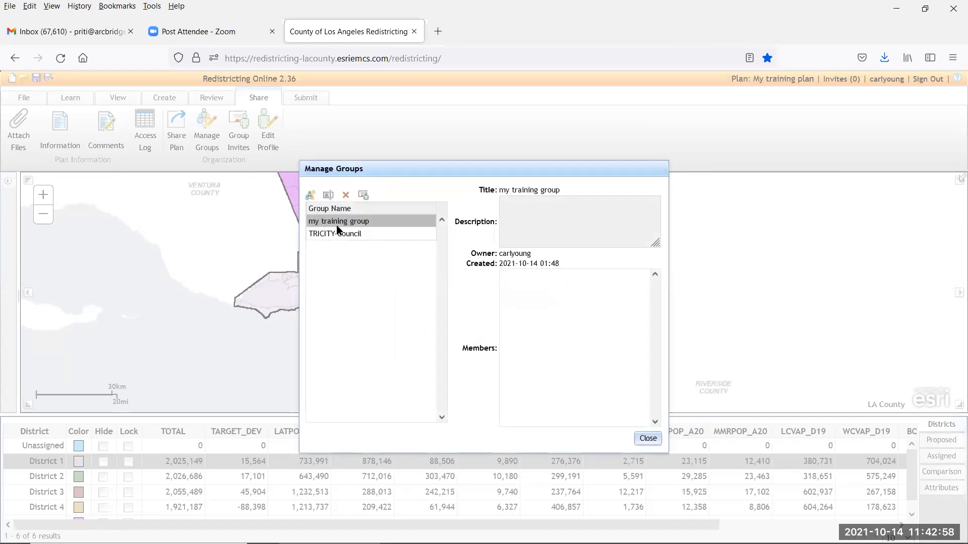
Search for a user by name, invite the second matching user to my training group, and close group management.
{"action": "left_click", "coordinate": [363, 195]}
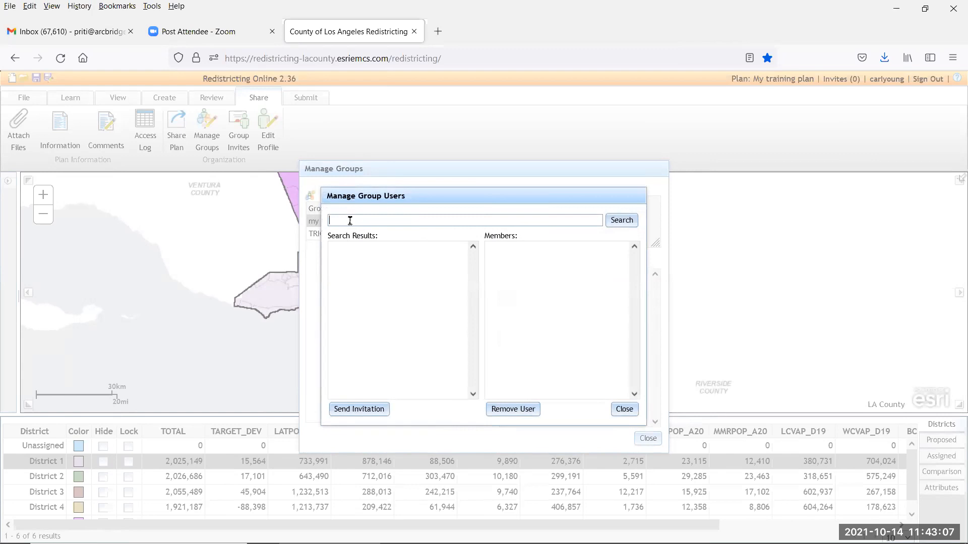
{"action": "type", "text": "thai"}
{"action": "left_click", "coordinate": [614, 227]}
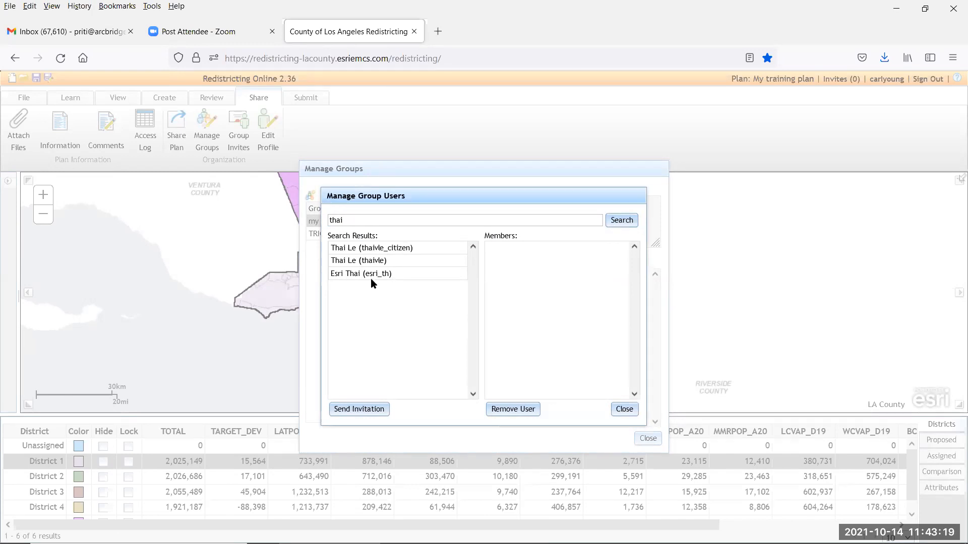
{"action": "left_click", "coordinate": [386, 248]}
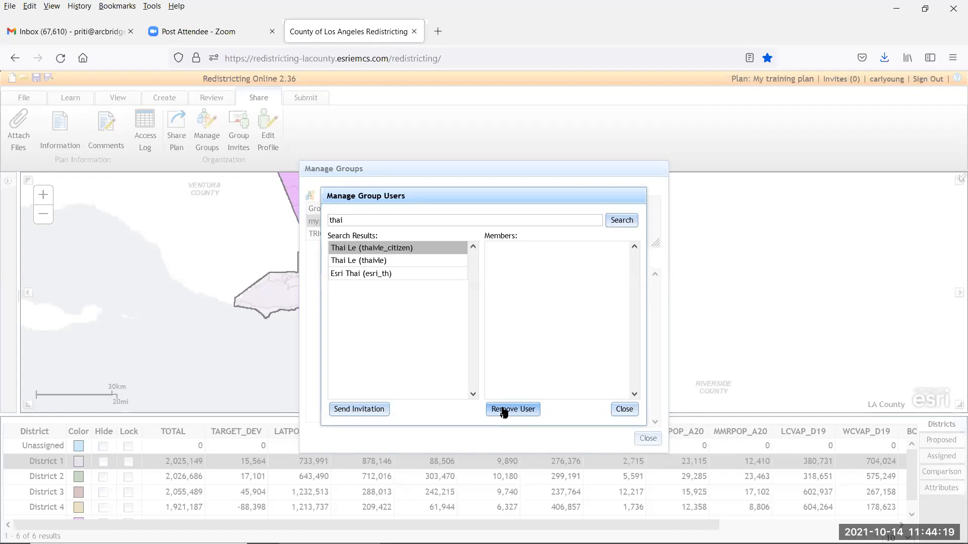
{"action": "left_click", "coordinate": [378, 264]}
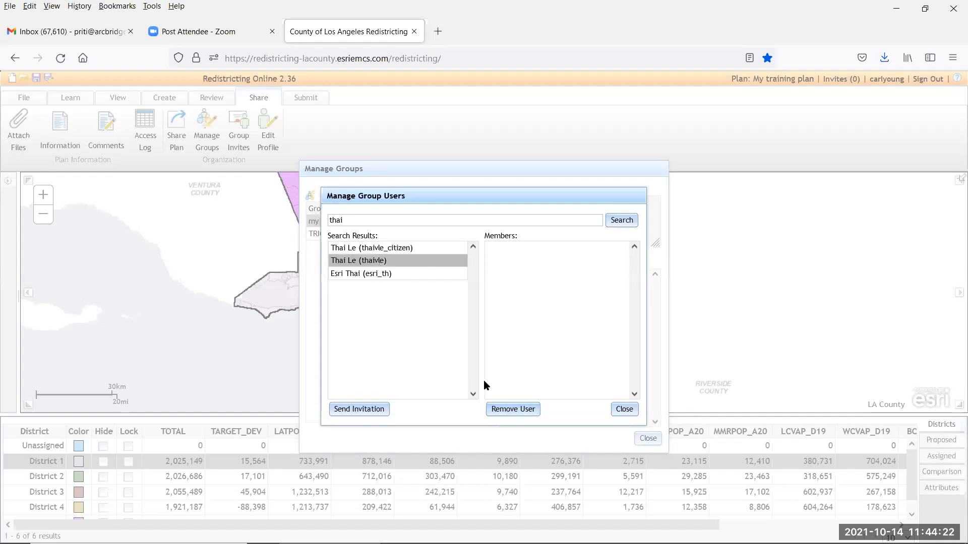
{"action": "left_click", "coordinate": [363, 409]}
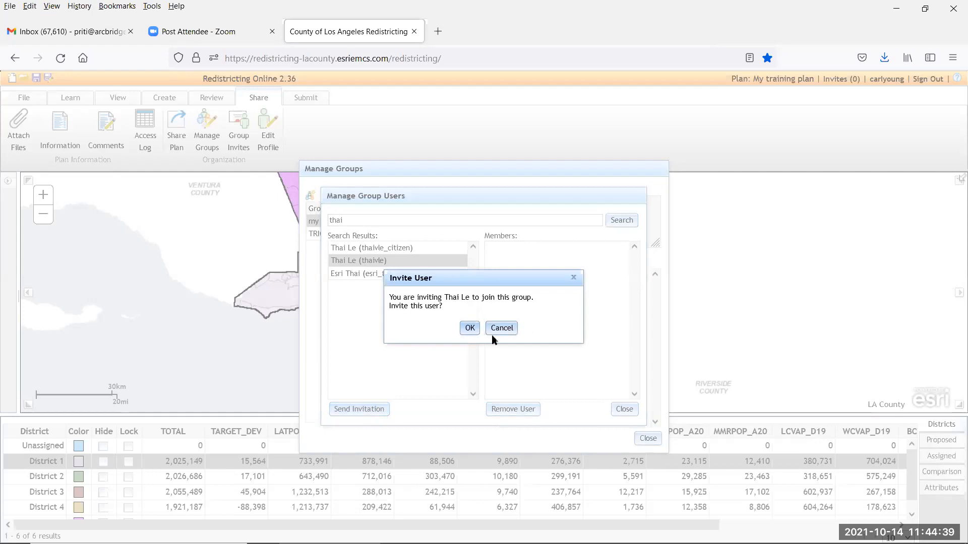
{"action": "left_click", "coordinate": [474, 331]}
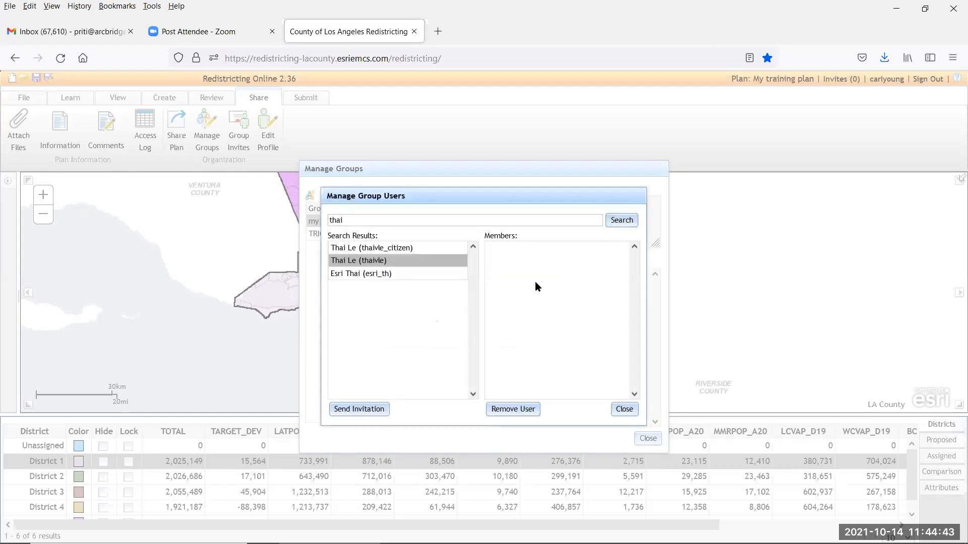
{"action": "left_click", "coordinate": [625, 411]}
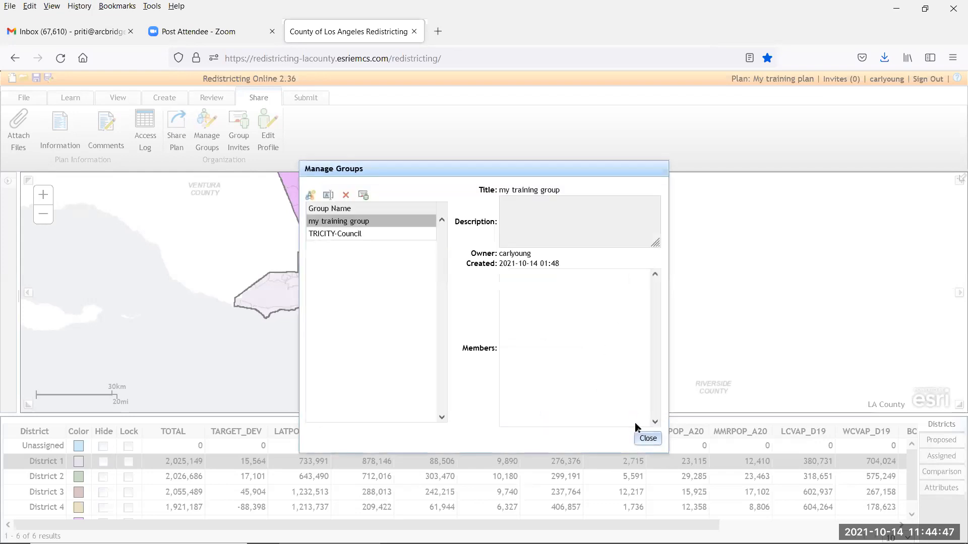
{"action": "left_click", "coordinate": [646, 439]}
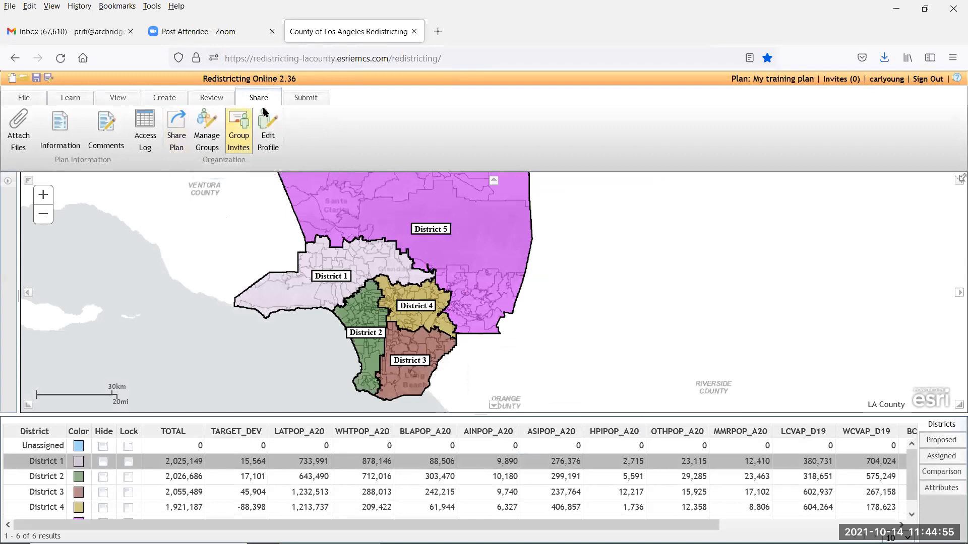
Share My training plan with the members of the TRICITY-Council group.
{"action": "left_click", "coordinate": [173, 133]}
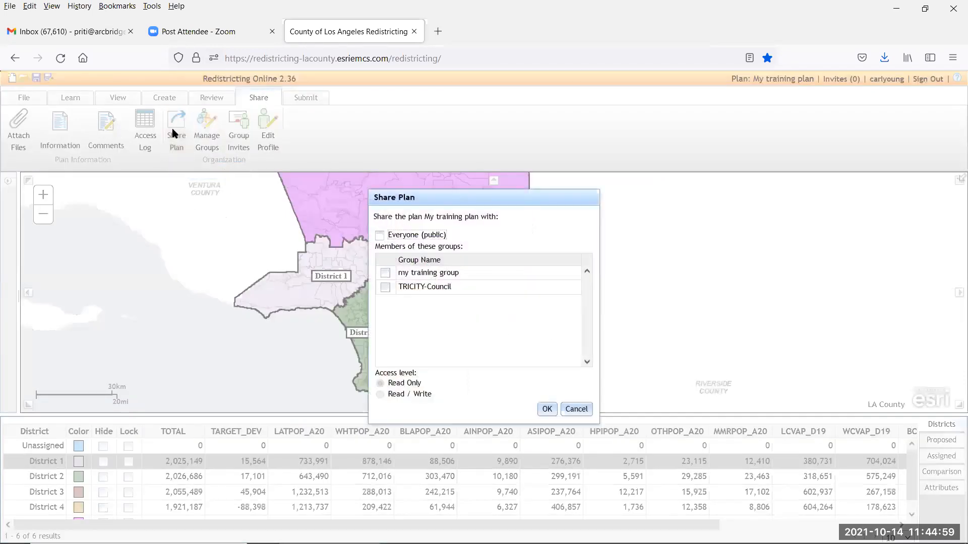
{"action": "left_click", "coordinate": [385, 288]}
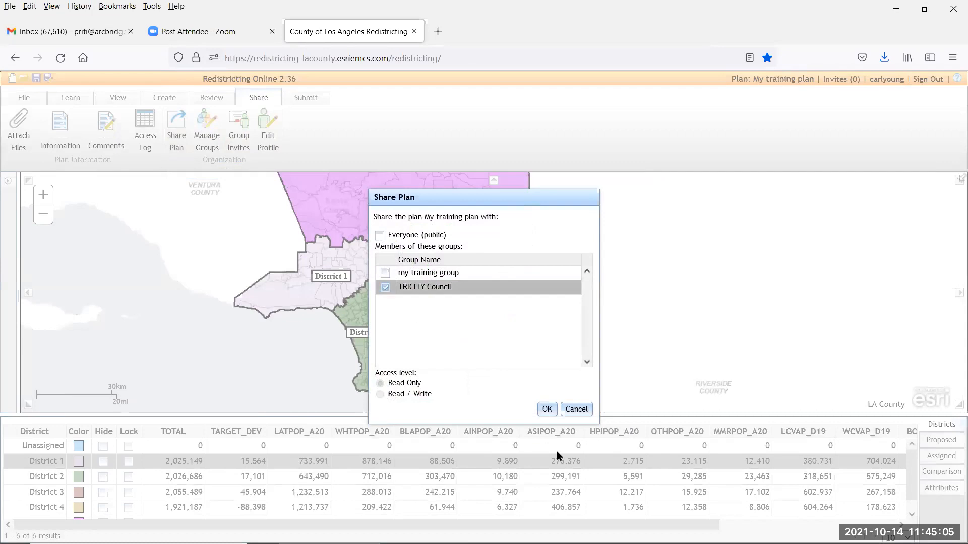
{"action": "left_click", "coordinate": [546, 410]}
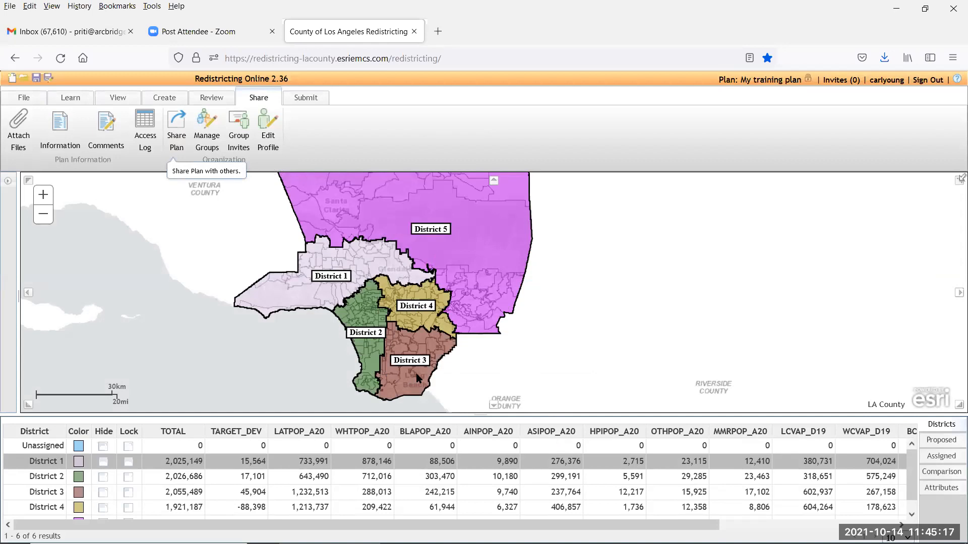
Try the Everyone (public) sharing option for My training plan, and cancel the sharing changes.
{"action": "left_click", "coordinate": [176, 121]}
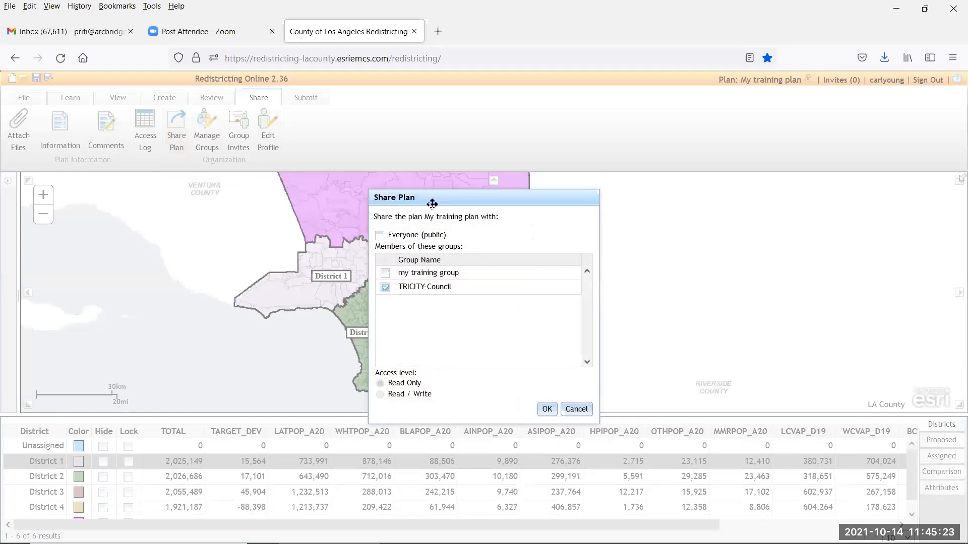
{"action": "left_click_drag", "start_coordinate": [432, 199], "coordinate": [315, 192]}
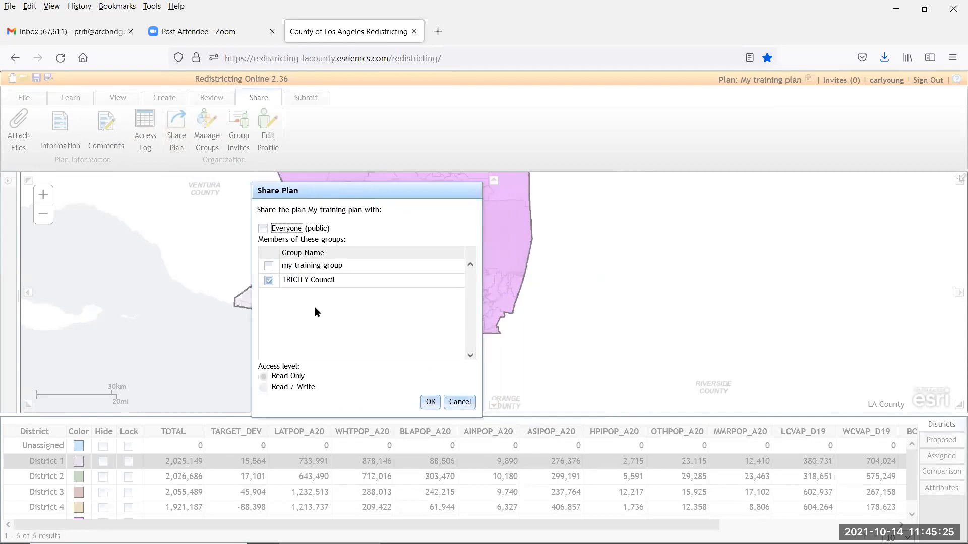
{"action": "left_click", "coordinate": [263, 230]}
{"action": "left_click", "coordinate": [262, 229]}
{"action": "left_click", "coordinate": [454, 401]}
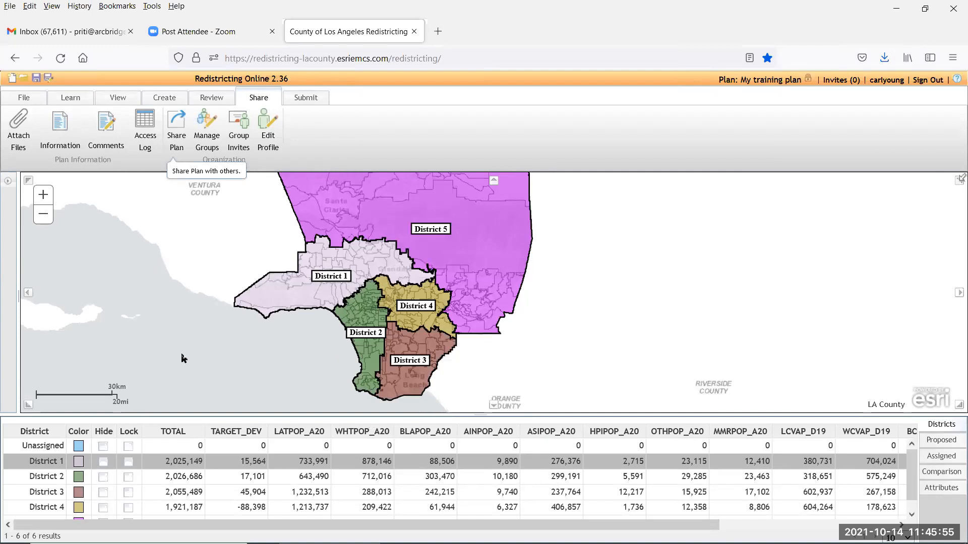
Open the plan Community of Interest (COI) Template (Option 2).
{"action": "left_click", "coordinate": [25, 103]}
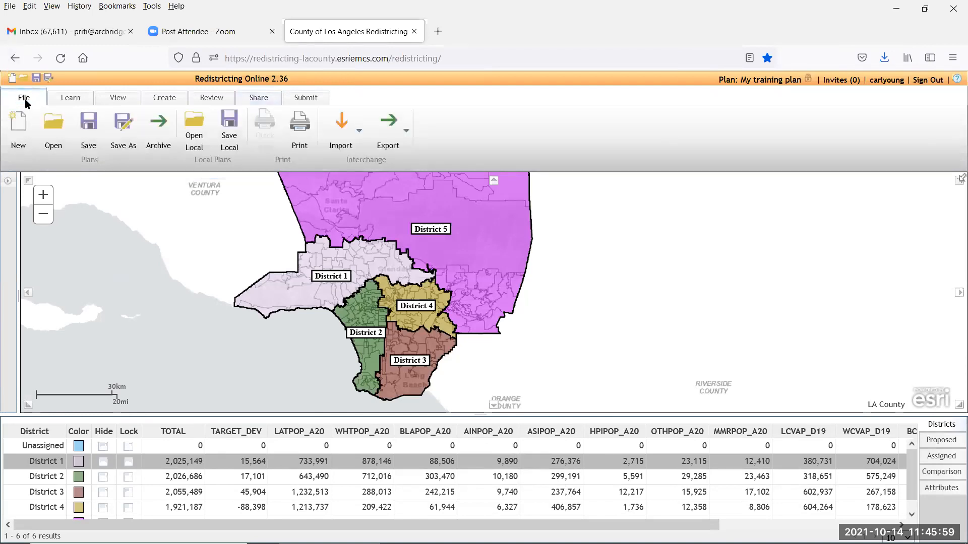
{"action": "left_click", "coordinate": [52, 140]}
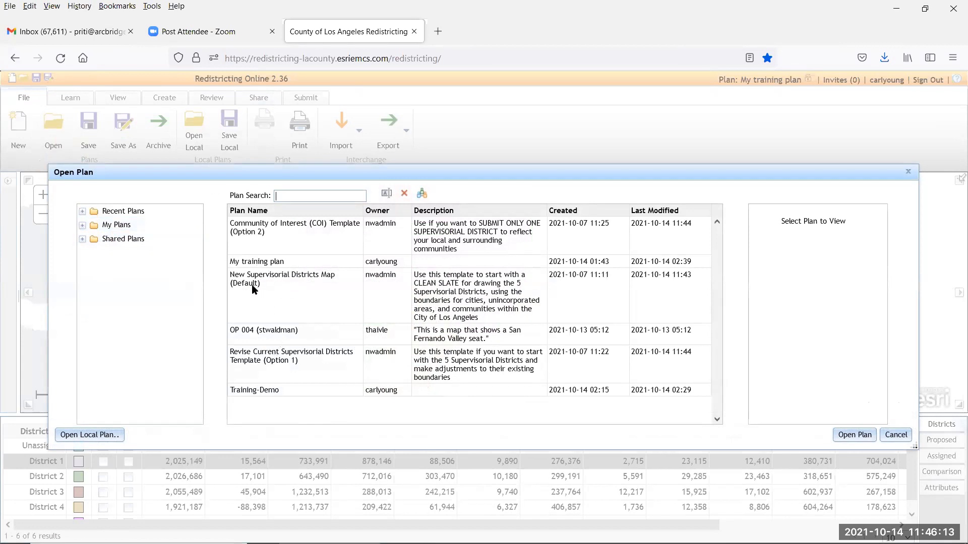
{"action": "left_click", "coordinate": [339, 235]}
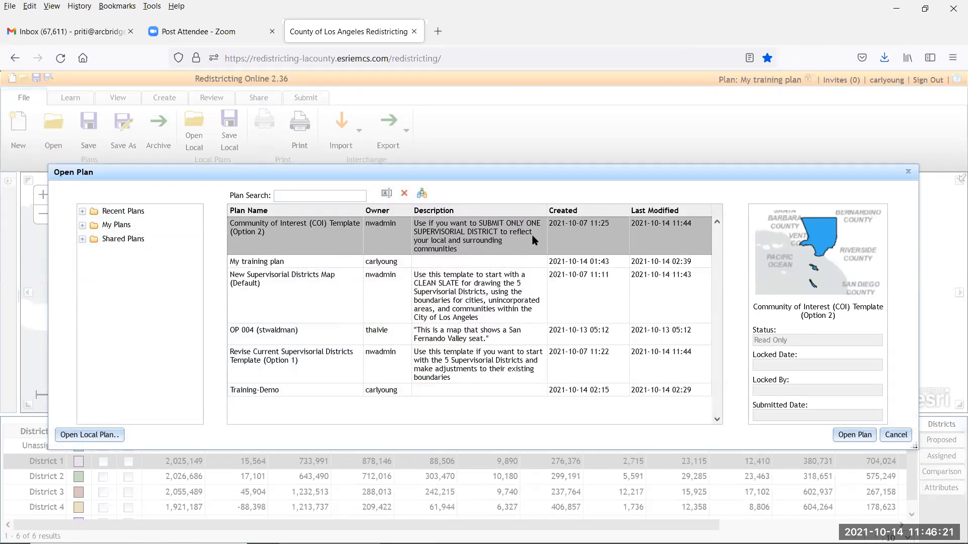
{"action": "left_click", "coordinate": [858, 436]}
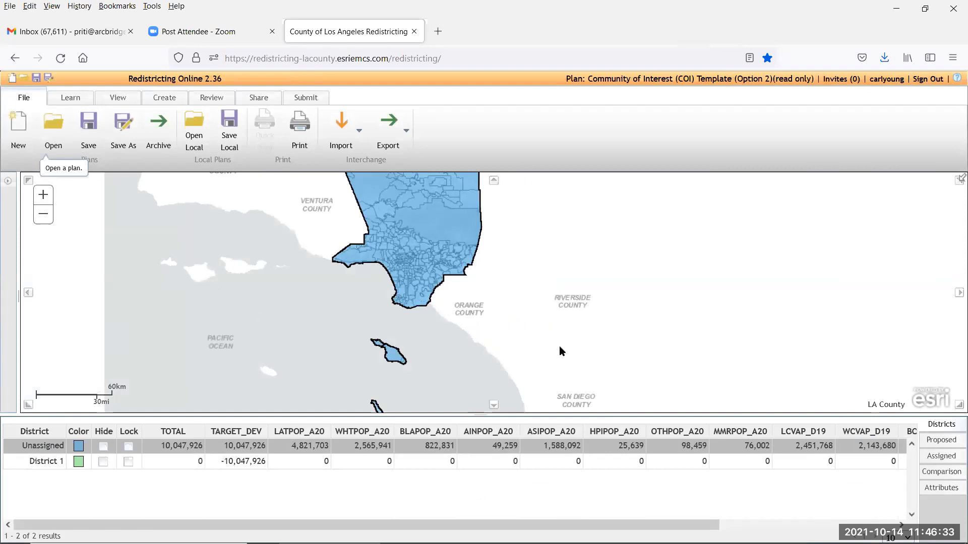
Turn on the LA_County_Reference group and both of its Cities and Communities layers on the map.
{"action": "scroll", "coordinate": [417, 256], "scroll_direction": "up", "scroll_amount": 4}
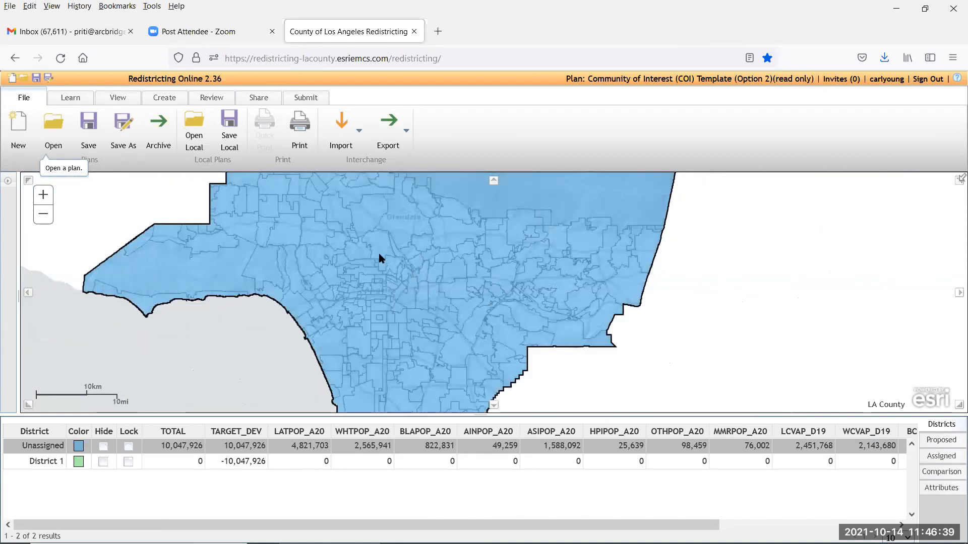
{"action": "left_click", "coordinate": [8, 185]}
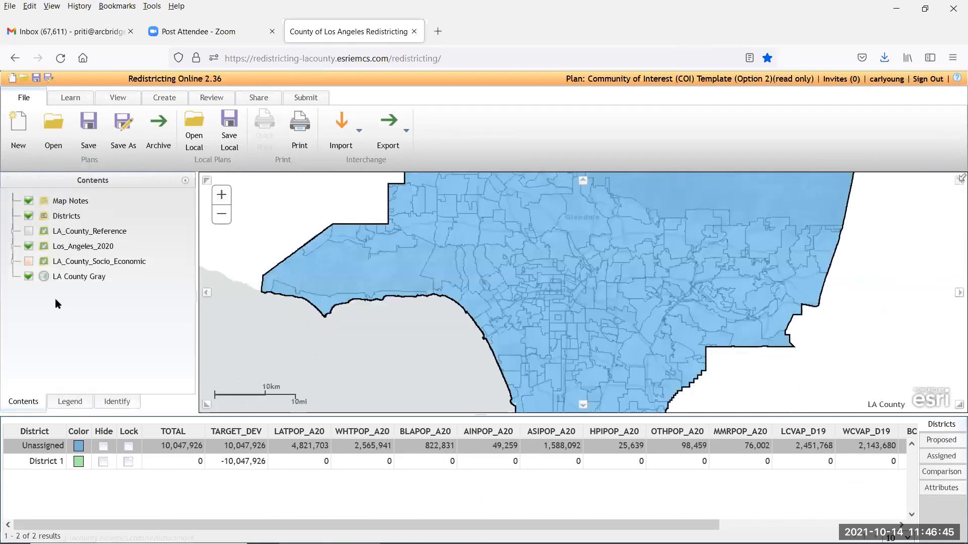
{"action": "left_click", "coordinate": [95, 236]}
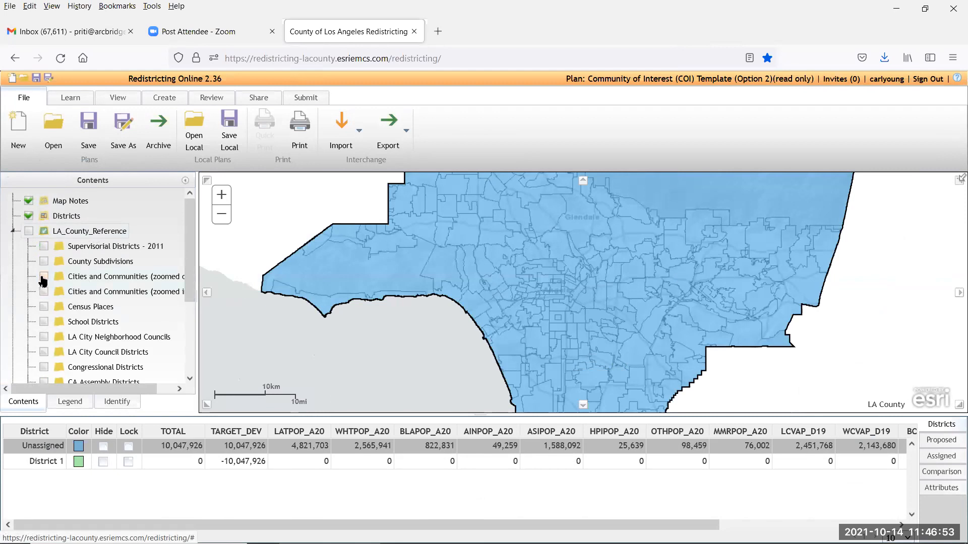
{"action": "left_click", "coordinate": [43, 277]}
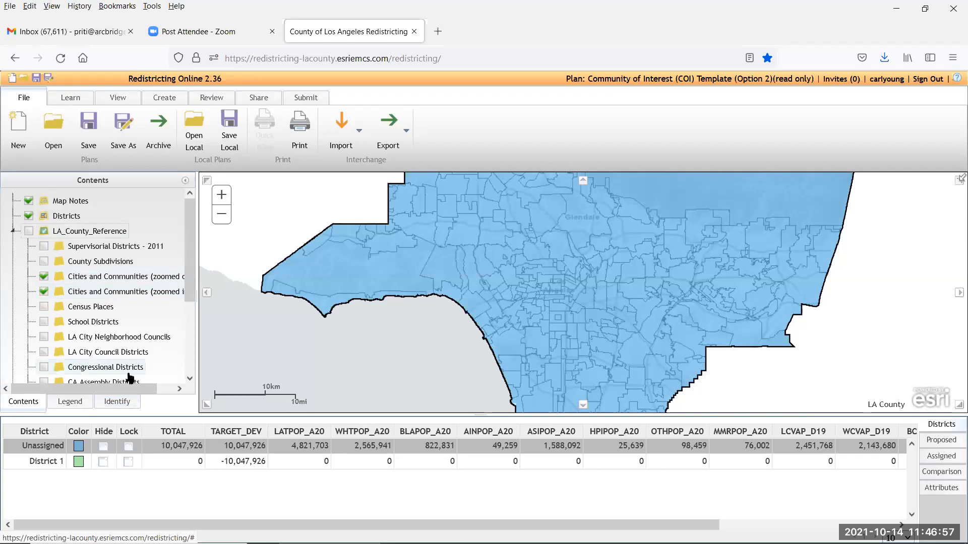
{"action": "left_click_drag", "start_coordinate": [190, 291], "coordinate": [191, 303]}
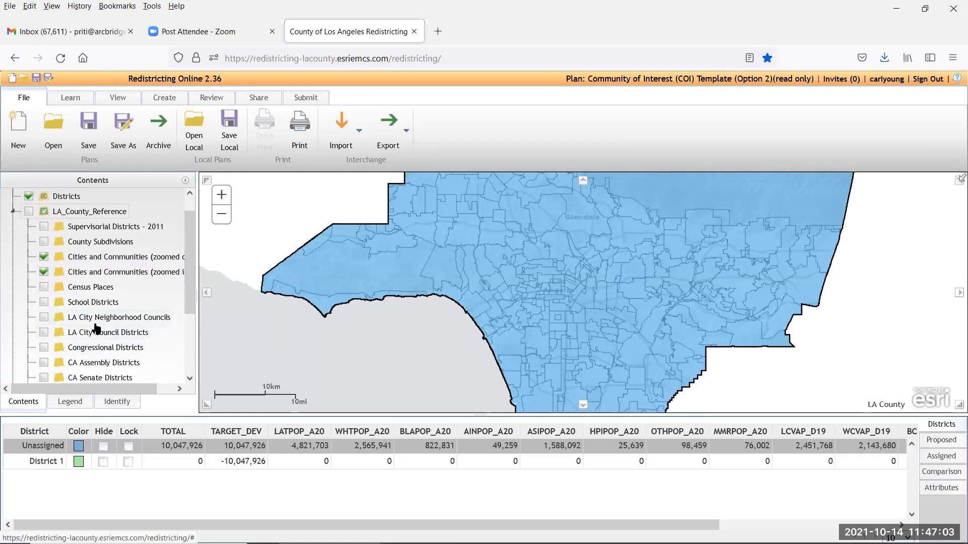
{"action": "mouse_move", "coordinate": [186, 297]}
{"action": "left_mouse_down"}
{"action": "mouse_move", "coordinate": [186, 347]}
{"action": "mouse_move", "coordinate": [189, 292]}
{"action": "left_mouse_up"}
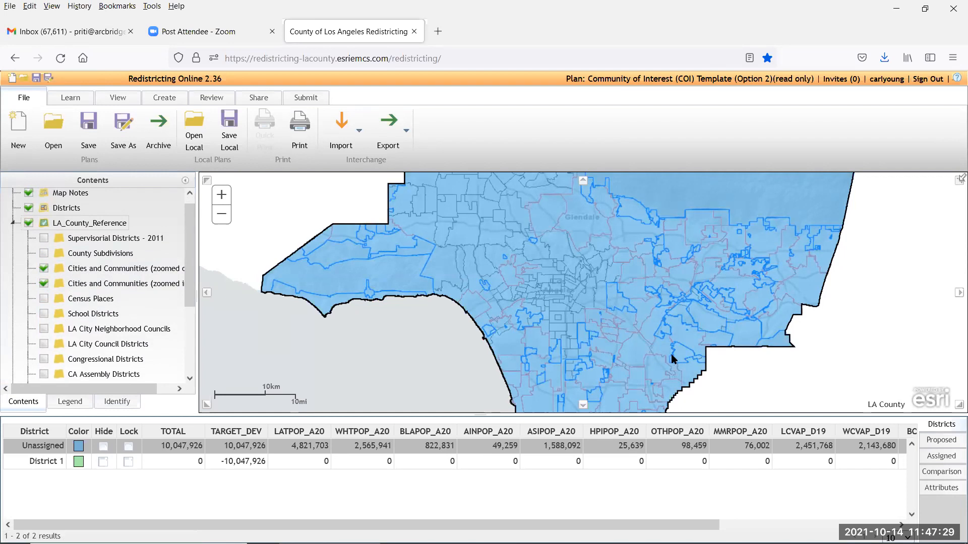
Assign the Burbank, Glendale and Pasadena communities to District 1.
{"action": "scroll", "coordinate": [651, 322], "scroll_direction": "down", "scroll_amount": 2}
{"action": "scroll", "coordinate": [651, 323], "scroll_direction": "up", "scroll_amount": 2}
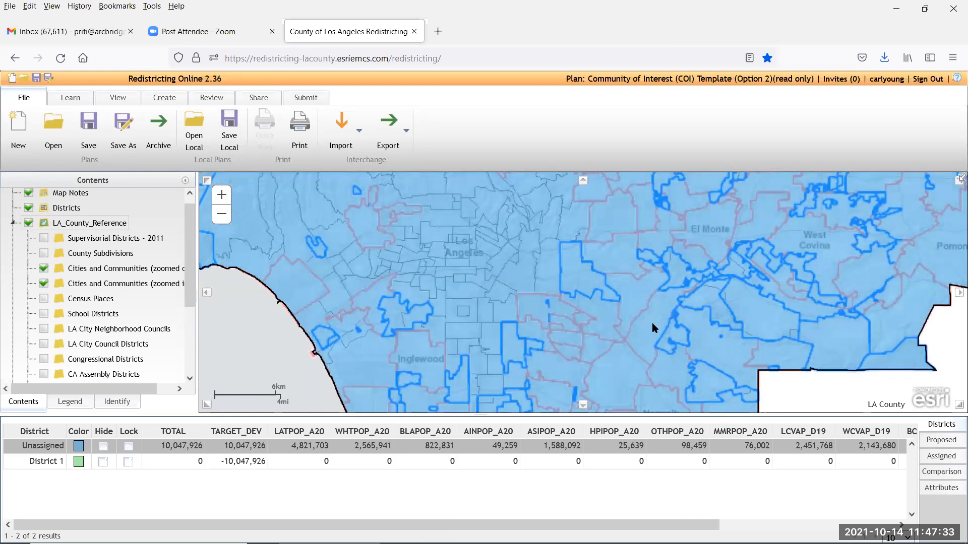
{"action": "scroll", "coordinate": [652, 322], "scroll_direction": "up", "scroll_amount": 1}
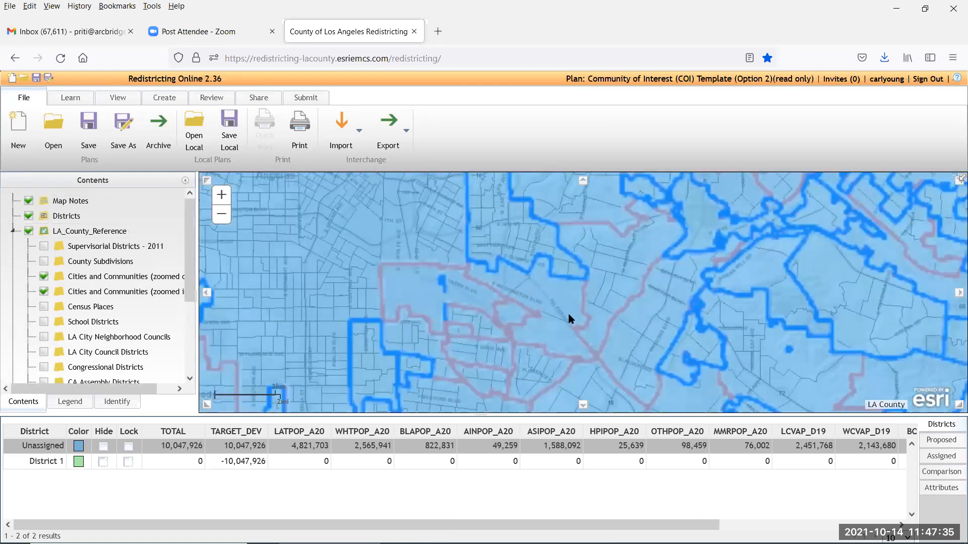
{"action": "scroll", "coordinate": [564, 318], "scroll_direction": "down", "scroll_amount": 1}
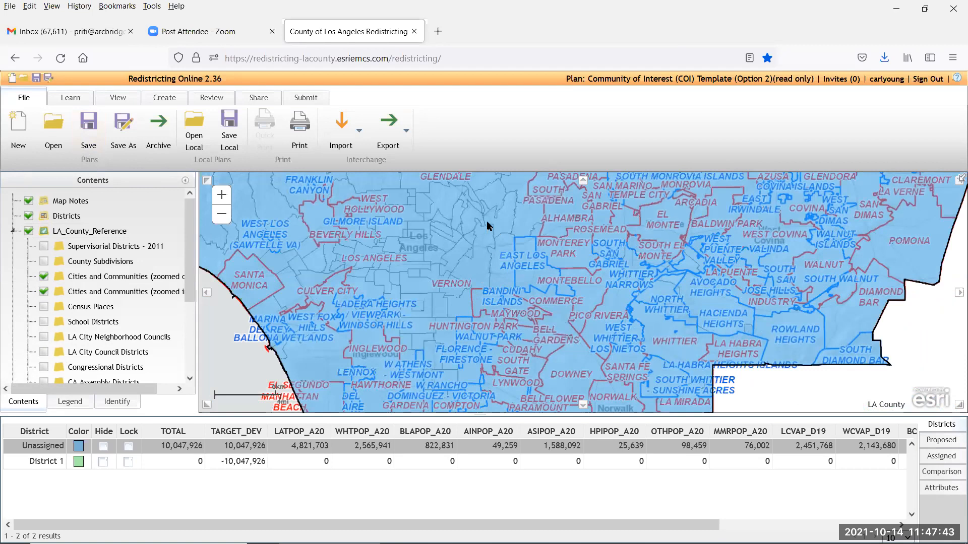
{"action": "left_click_drag", "start_coordinate": [487, 226], "coordinate": [436, 357]}
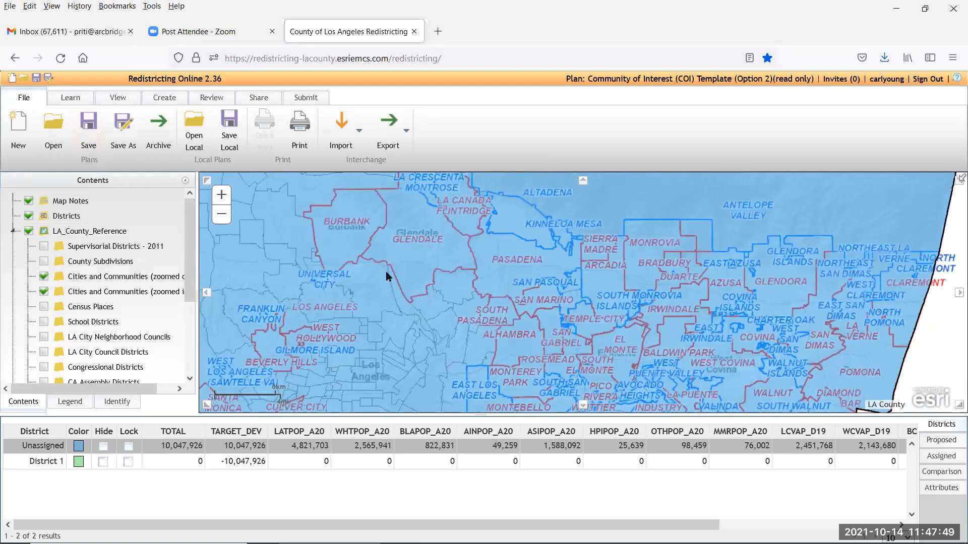
{"action": "left_click_drag", "start_coordinate": [428, 282], "coordinate": [452, 299]}
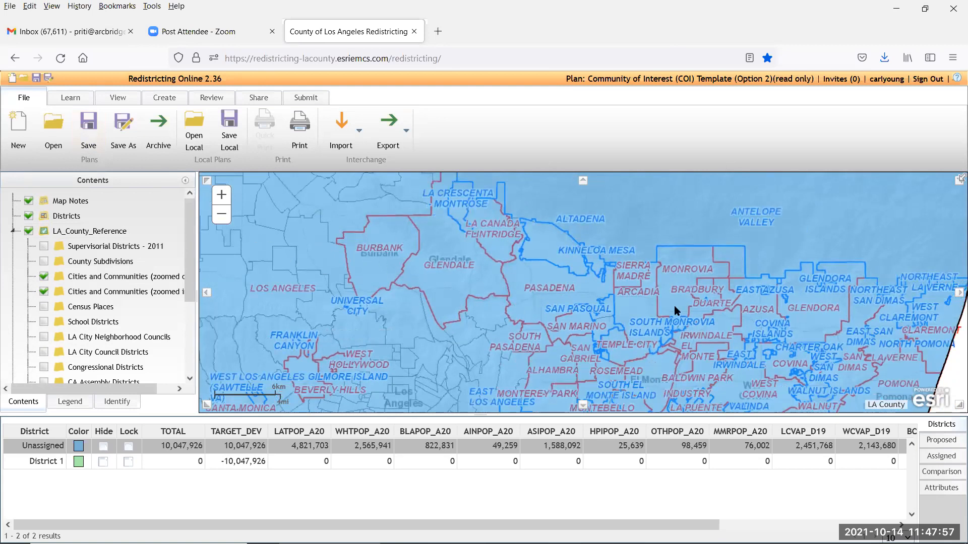
{"action": "left_click", "coordinate": [175, 103]}
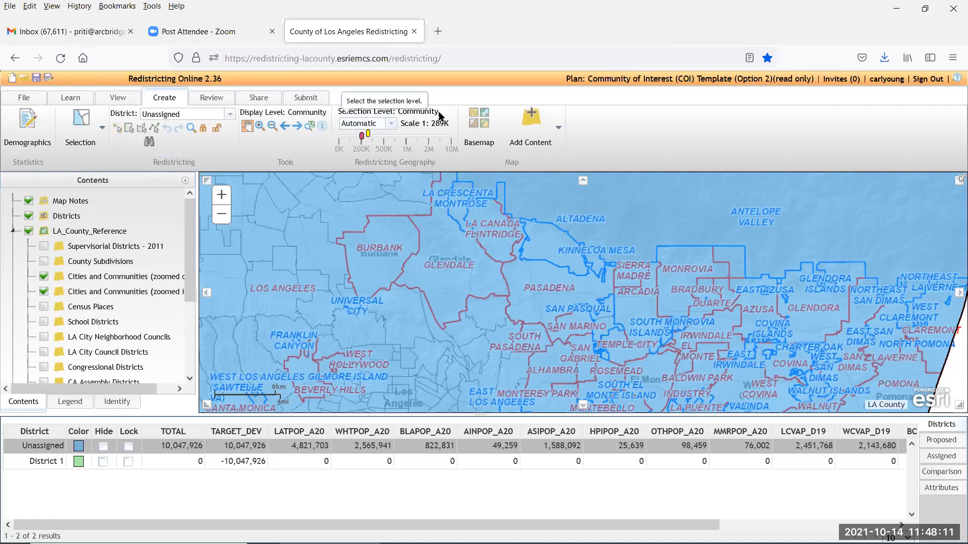
{"action": "left_click", "coordinate": [117, 129]}
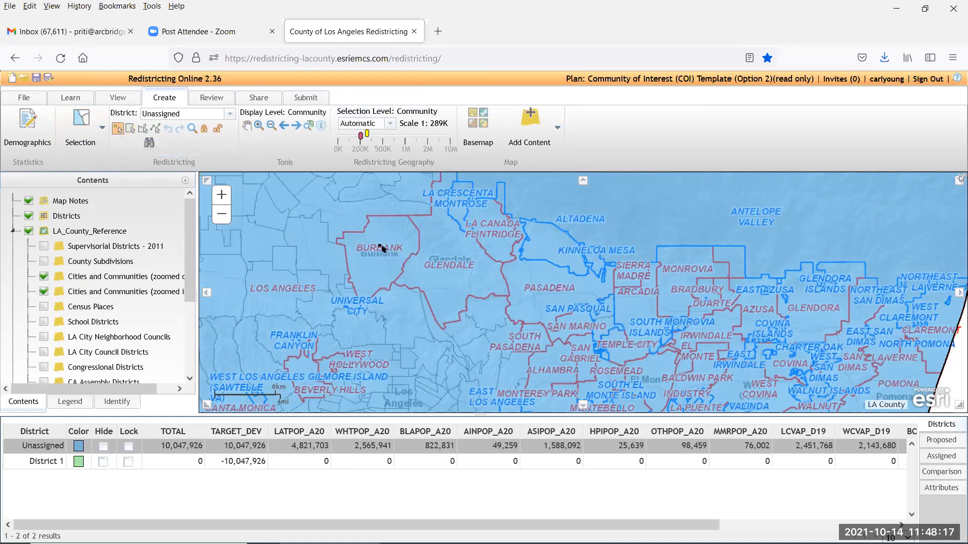
{"action": "left_click", "coordinate": [224, 115]}
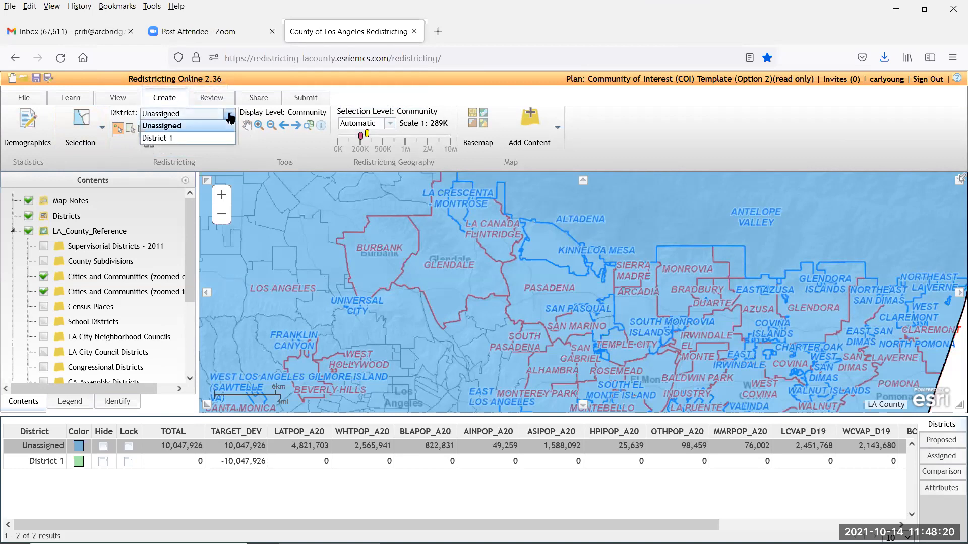
{"action": "left_click", "coordinate": [182, 139]}
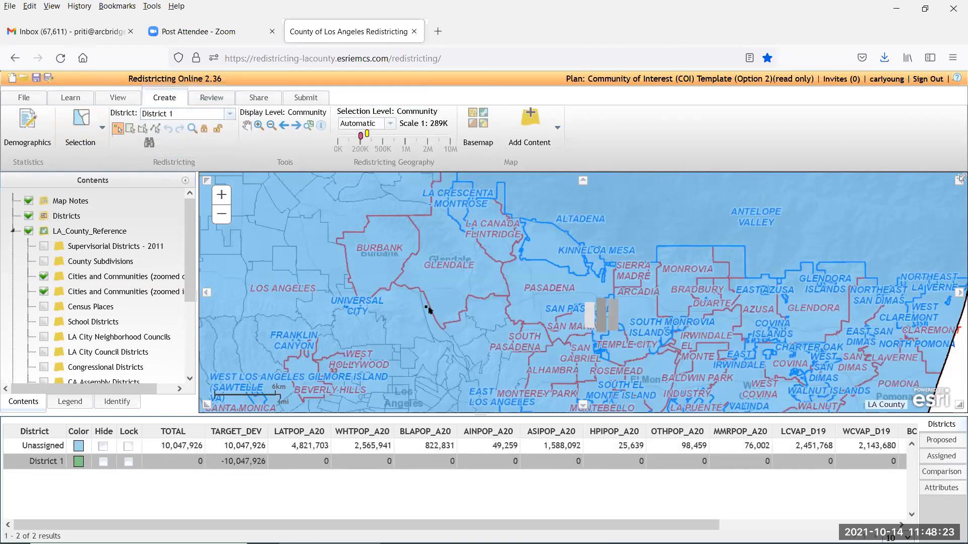
{"action": "left_click", "coordinate": [443, 278]}
{"action": "left_click", "coordinate": [528, 289]}
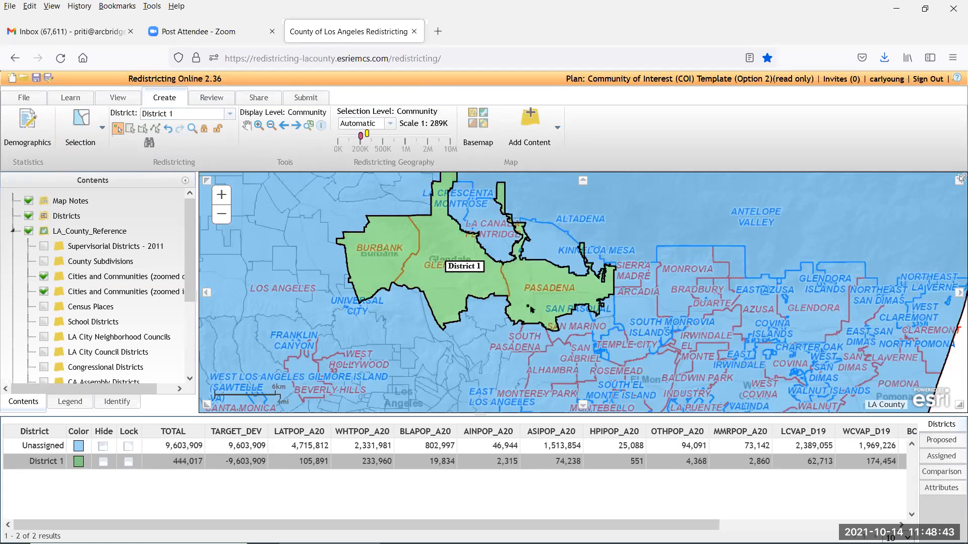
Assign individual RDUs in South Pasadena to District 1 using the automatic selection level.
{"action": "scroll", "coordinate": [529, 342], "scroll_direction": "down", "scroll_amount": 1}
{"action": "scroll", "coordinate": [531, 344], "scroll_direction": "up", "scroll_amount": 1}
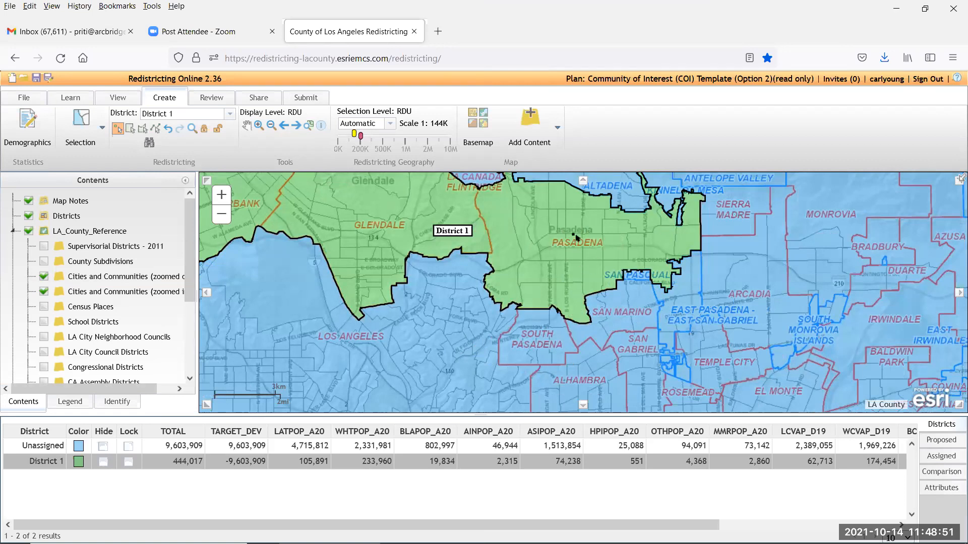
{"action": "scroll", "coordinate": [576, 237], "scroll_direction": "down", "scroll_amount": 1}
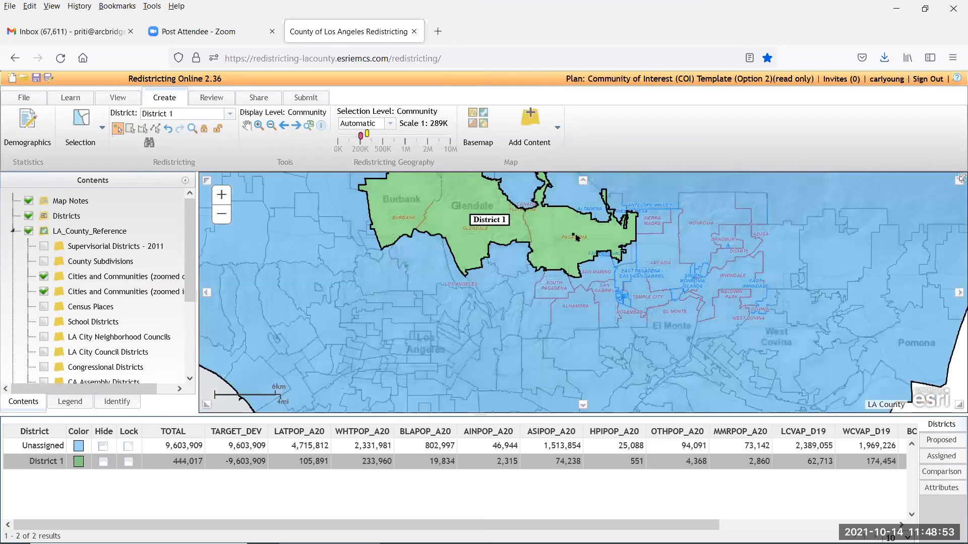
{"action": "scroll", "coordinate": [582, 331], "scroll_direction": "up", "scroll_amount": 1}
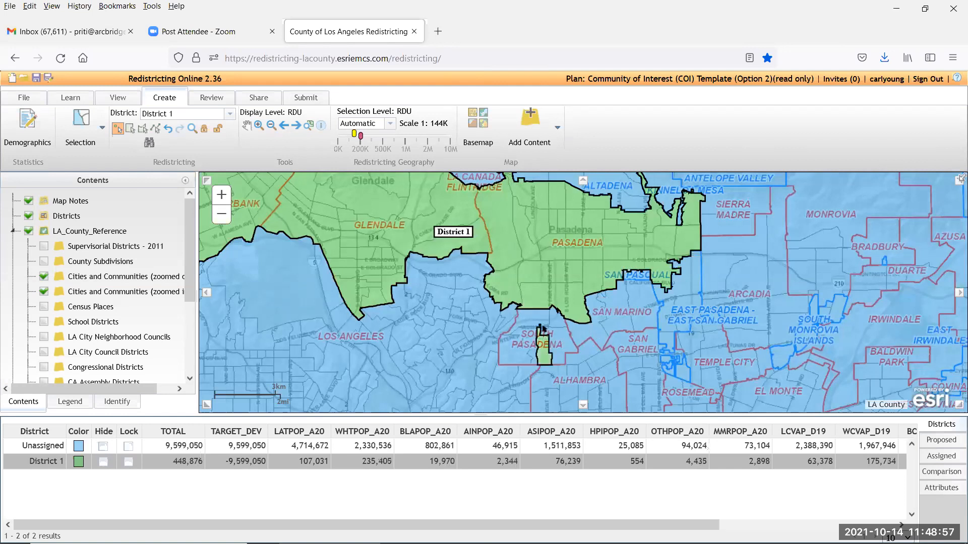
{"action": "left_click", "coordinate": [542, 321]}
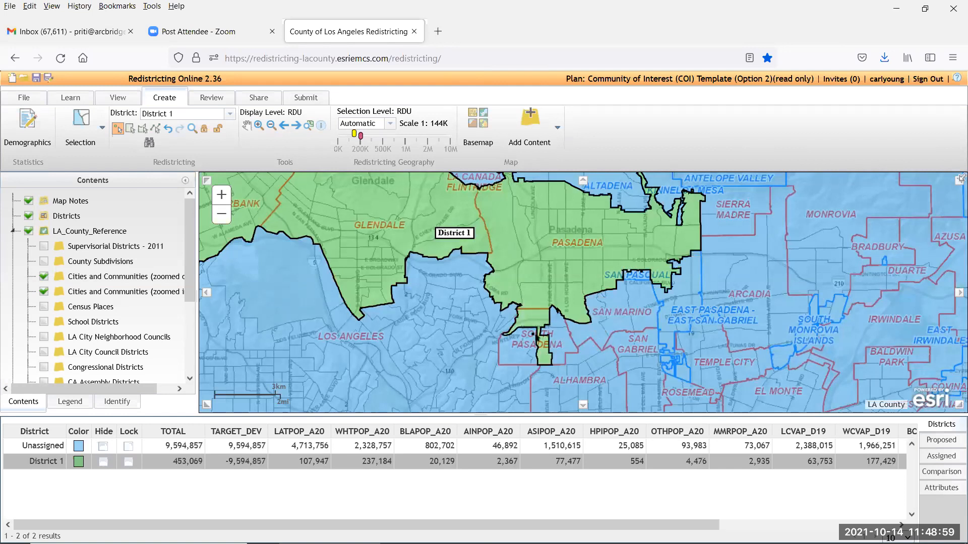
{"action": "left_click", "coordinate": [513, 347]}
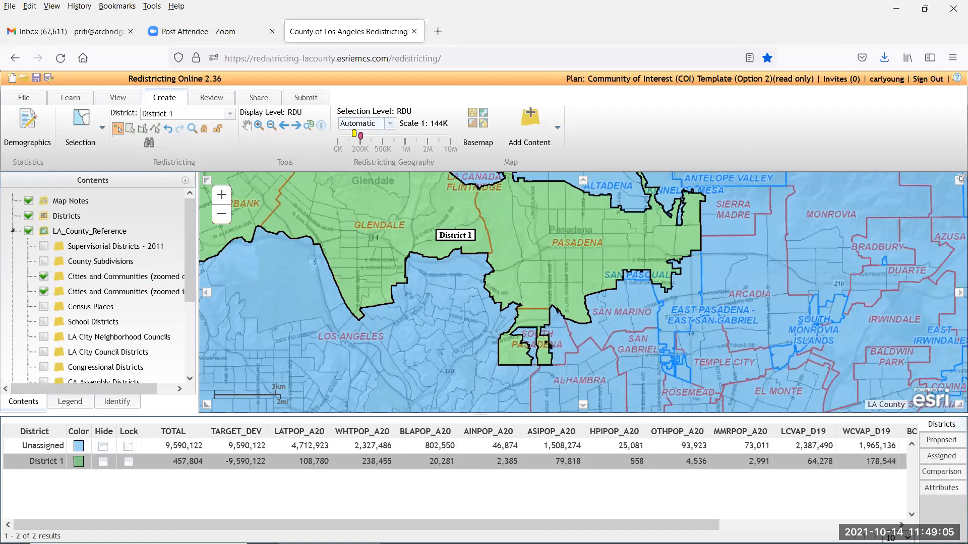
{"action": "left_click", "coordinate": [571, 353]}
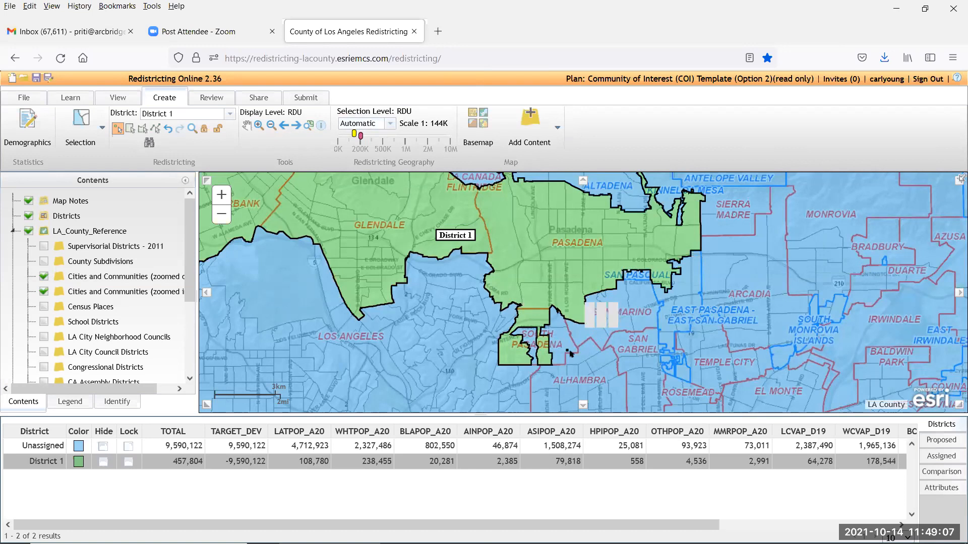
Set the selection level to Community and assign South Pasadena, San Marino and San Pasqual to District 1.
{"action": "left_click", "coordinate": [392, 130]}
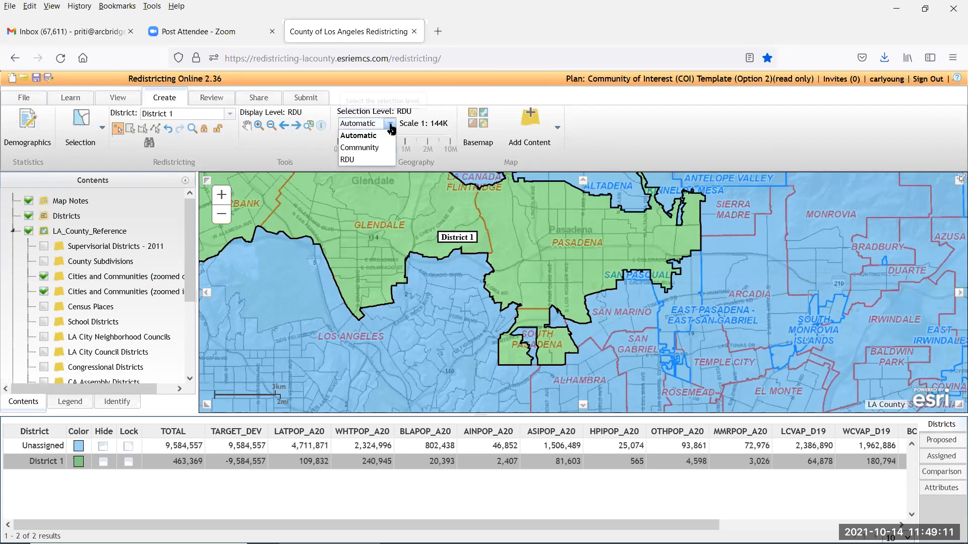
{"action": "left_click", "coordinate": [373, 144]}
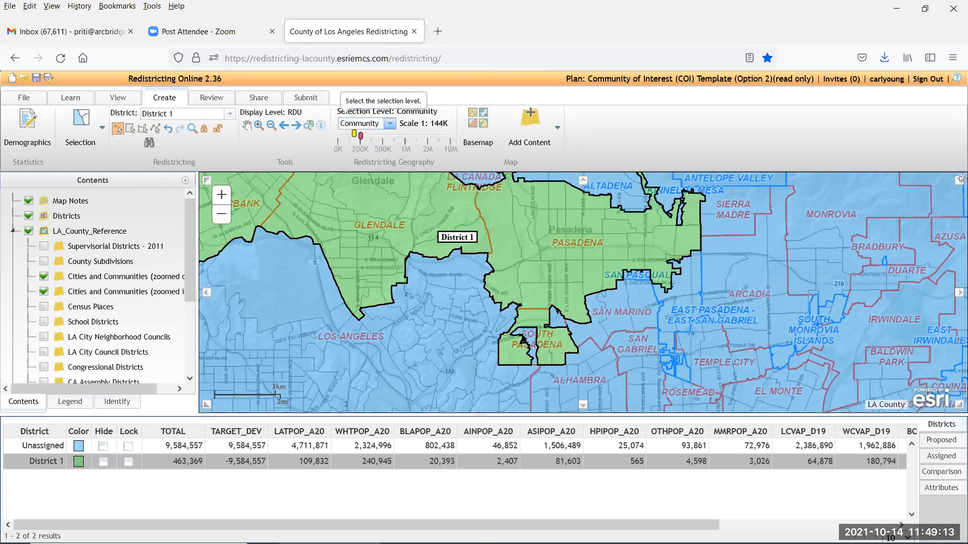
{"action": "left_click", "coordinate": [531, 340]}
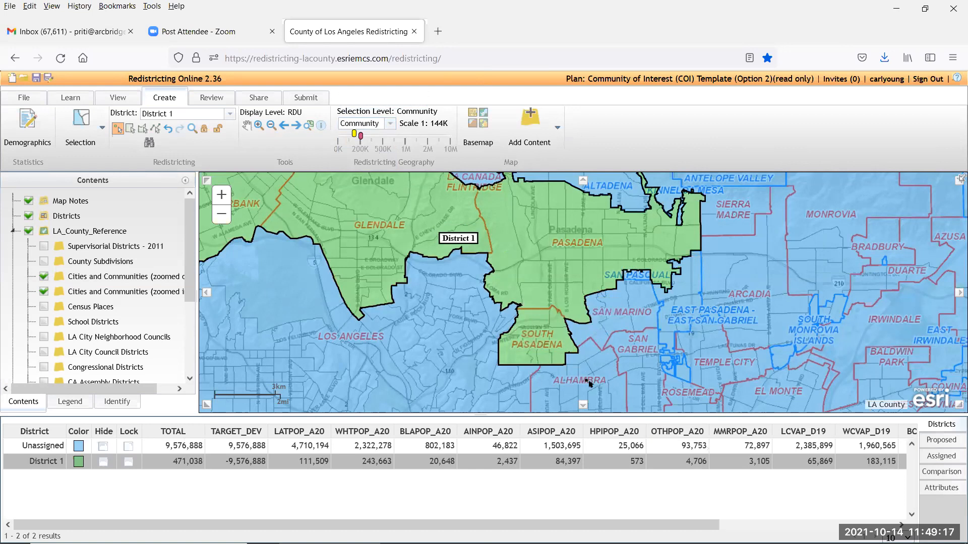
{"action": "left_click", "coordinate": [625, 314]}
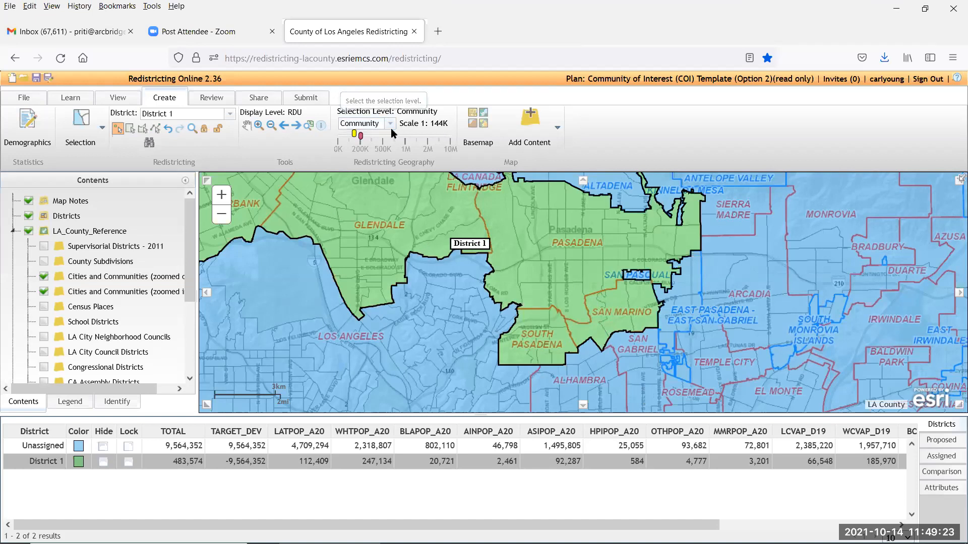
{"action": "left_click", "coordinate": [636, 275]}
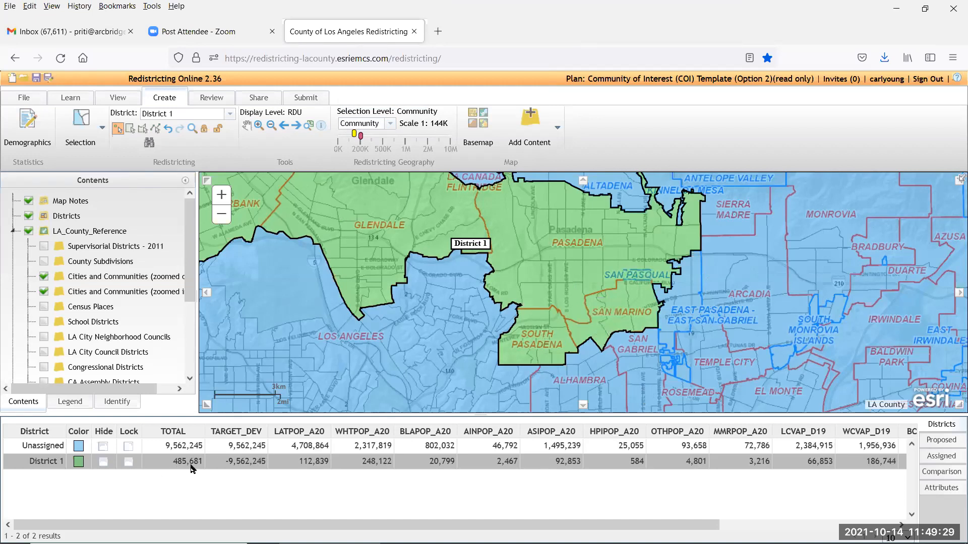
Try to submit the edited Community of Interest (COI) Template (Option 2) plan.
{"action": "scroll", "coordinate": [431, 310], "scroll_direction": "up", "scroll_amount": 1}
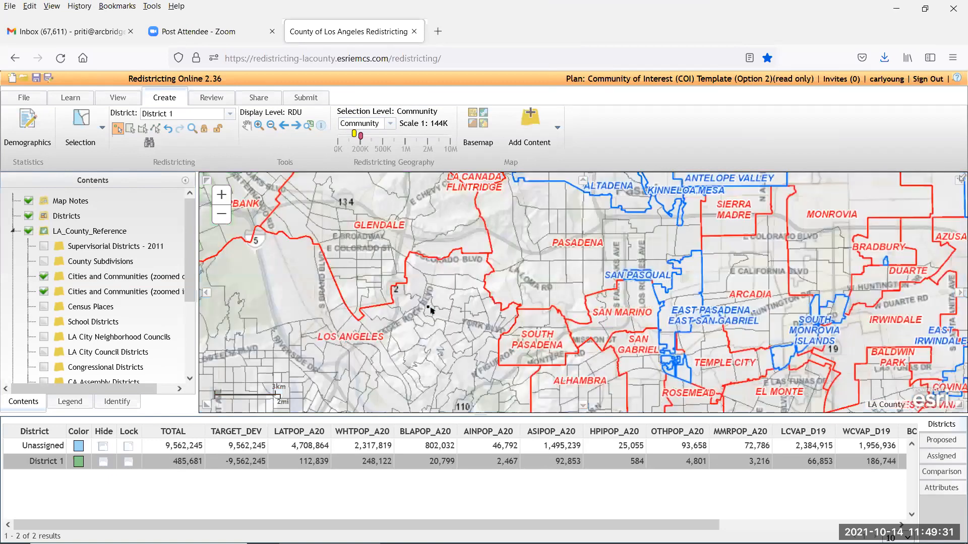
{"action": "scroll", "coordinate": [431, 310], "scroll_direction": "down", "scroll_amount": 2}
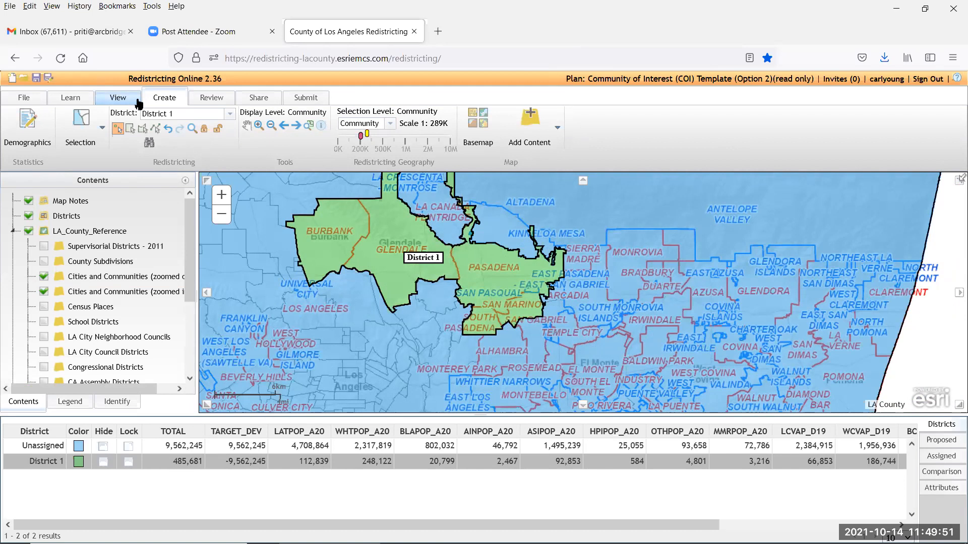
{"action": "left_click", "coordinate": [315, 100]}
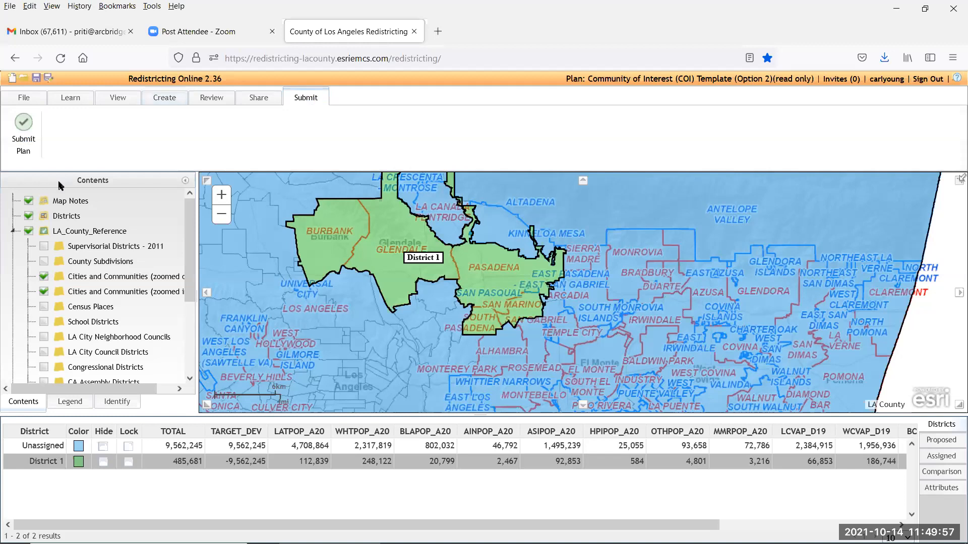
{"action": "left_click", "coordinate": [25, 134]}
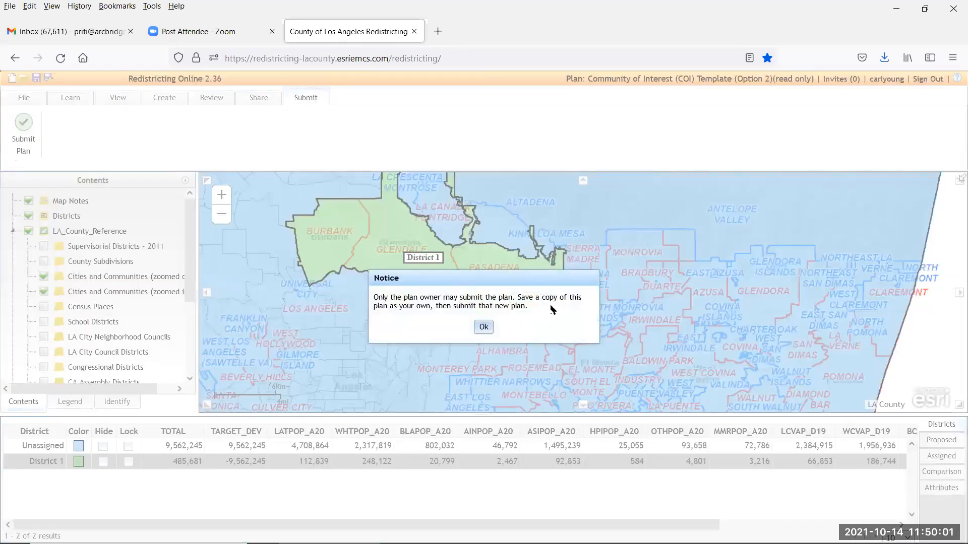
{"action": "left_click", "coordinate": [485, 327]}
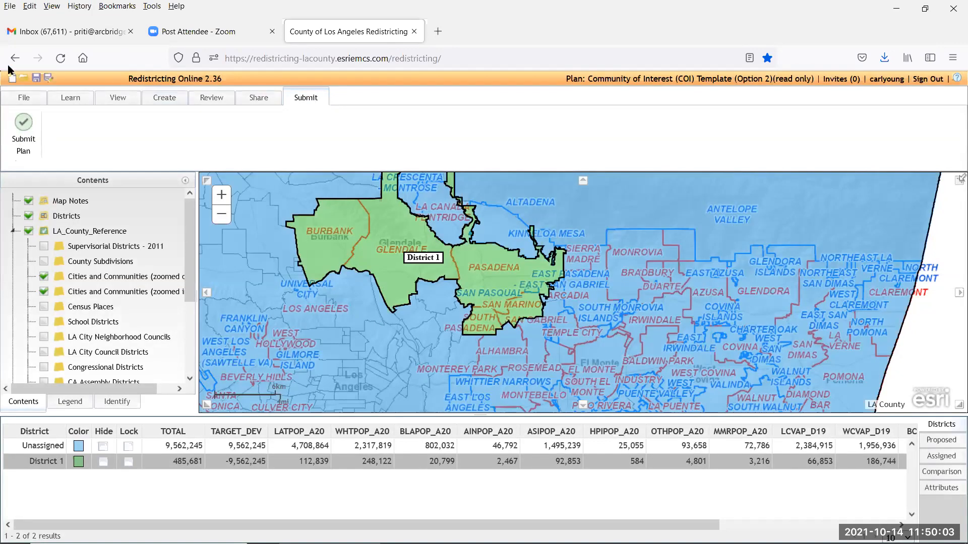
Save the edited Community of Interest template as an own plan named Tricities.
{"action": "left_click", "coordinate": [27, 100]}
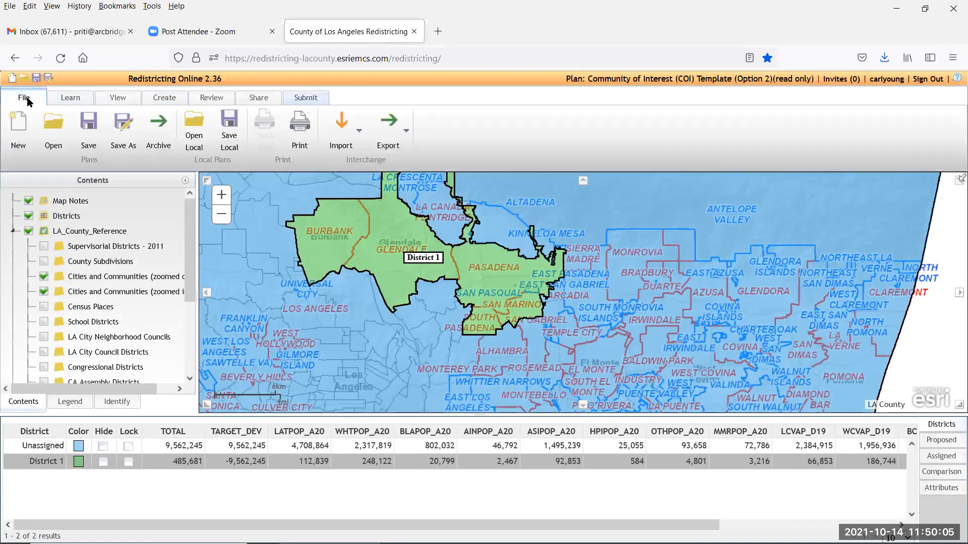
{"action": "left_click", "coordinate": [122, 129]}
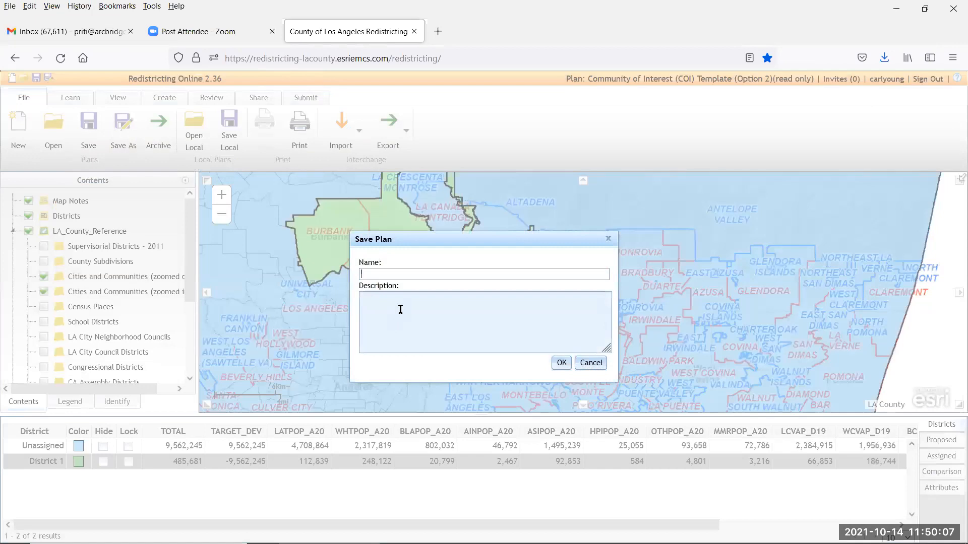
{"action": "type", "text": "Tricities"}
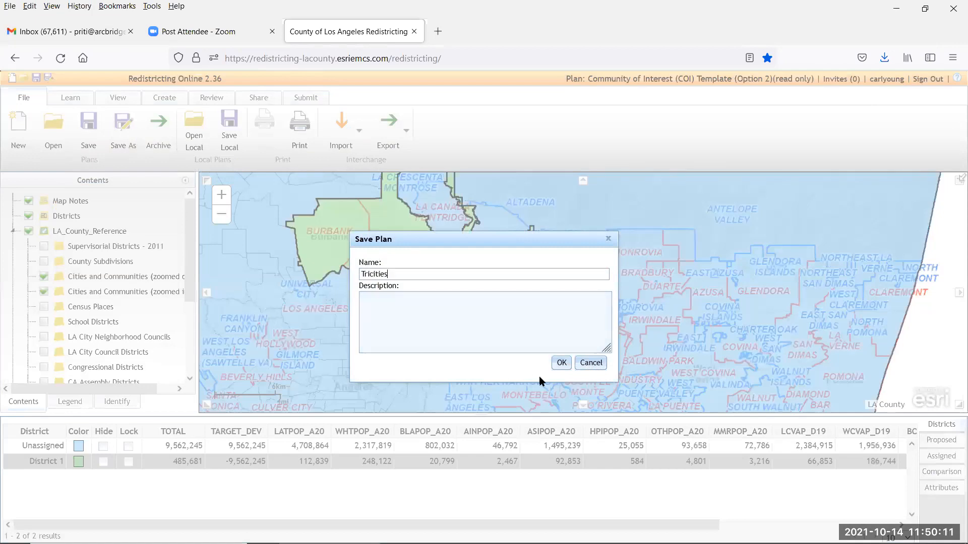
{"action": "left_click", "coordinate": [561, 362]}
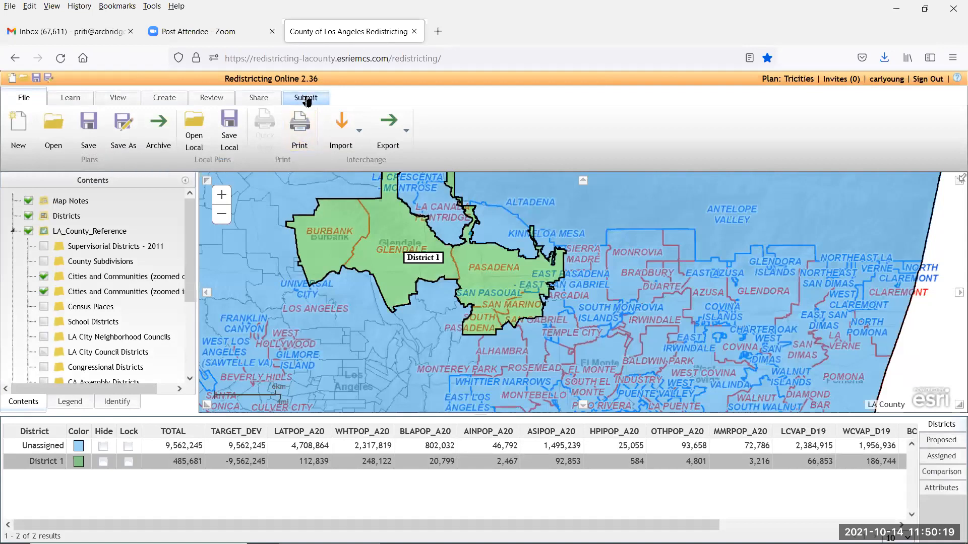
Try to submit the Tricities plan with the rest of the county still unassigned.
{"action": "left_click", "coordinate": [306, 99]}
{"action": "left_click", "coordinate": [34, 130]}
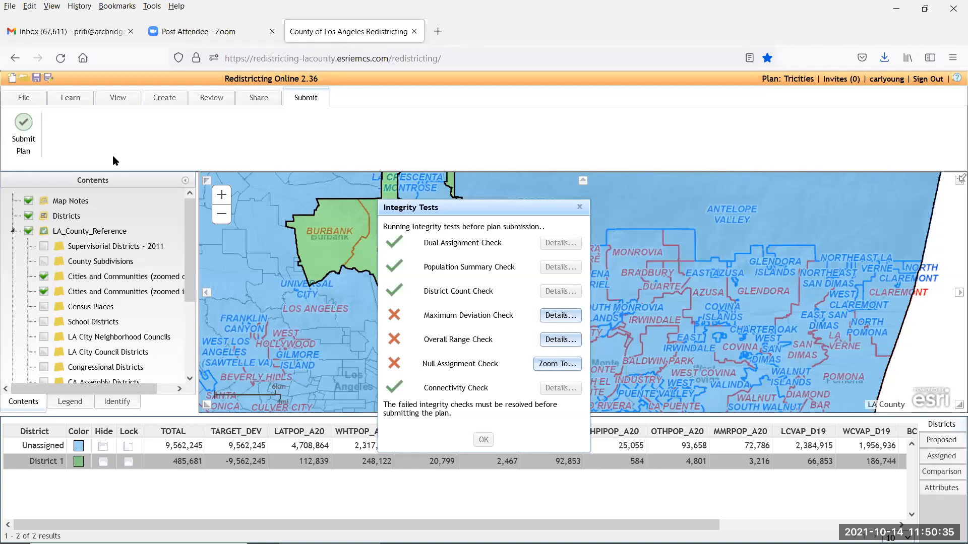
{"action": "left_click", "coordinate": [579, 208]}
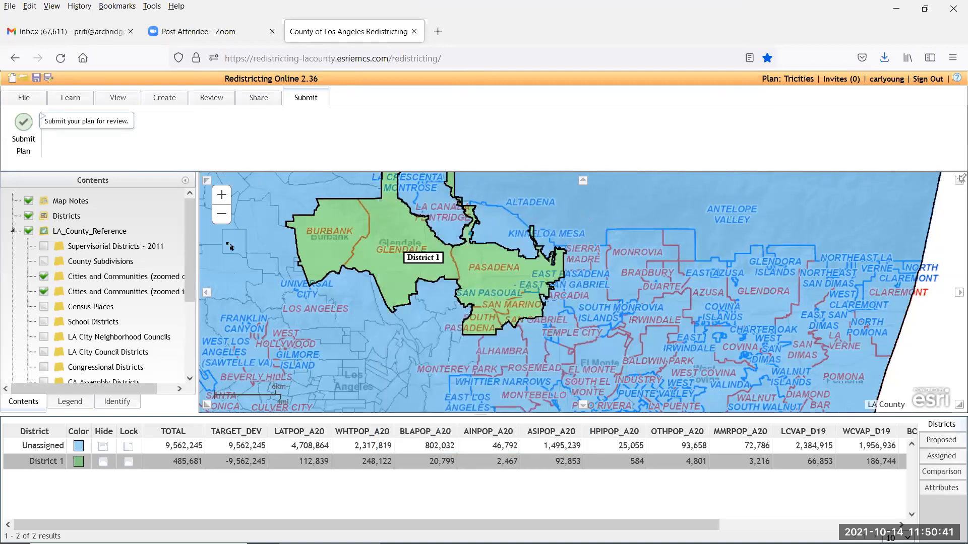
Switch the Tricities plan to the regional view, save it and run the integrity tests for submission.
{"action": "left_click", "coordinate": [119, 100]}
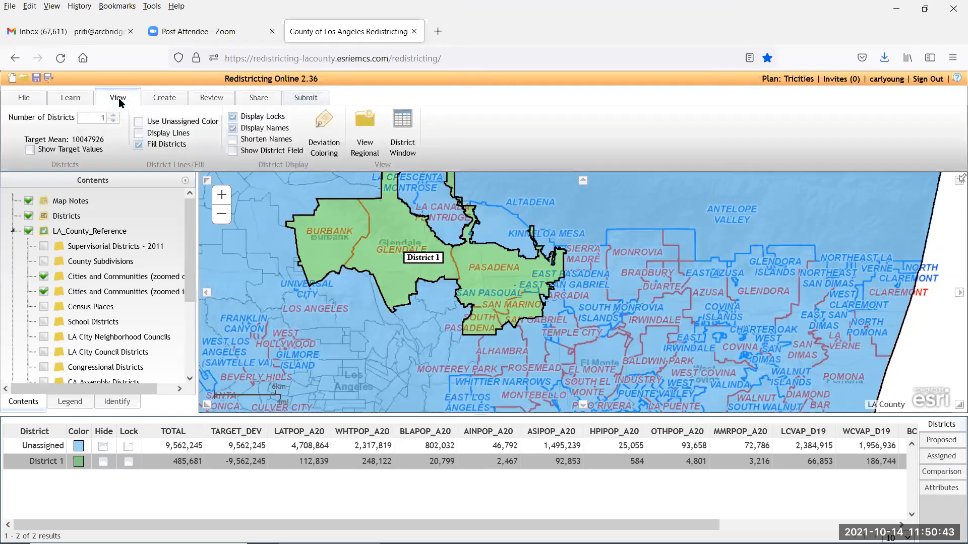
{"action": "left_click", "coordinate": [371, 123]}
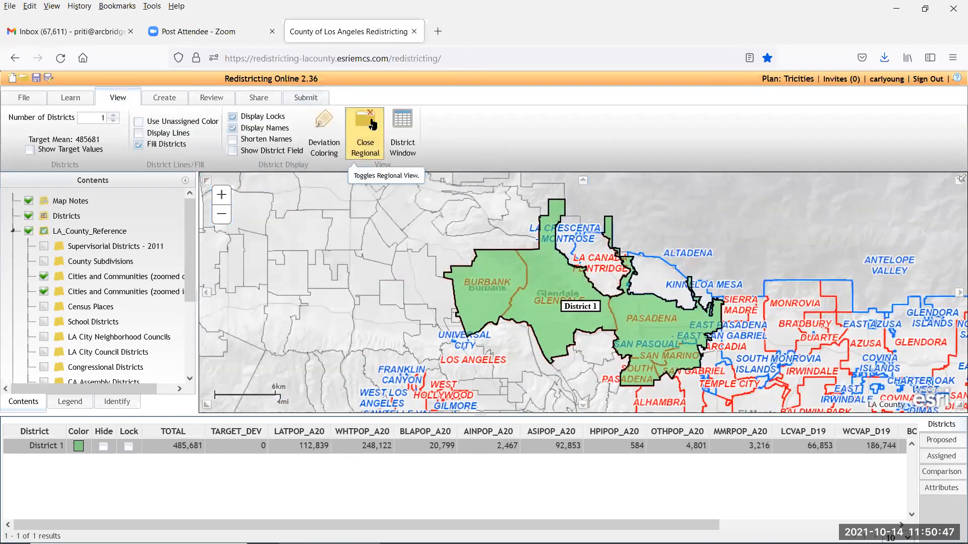
{"action": "left_click", "coordinate": [306, 100]}
{"action": "left_click", "coordinate": [22, 138]}
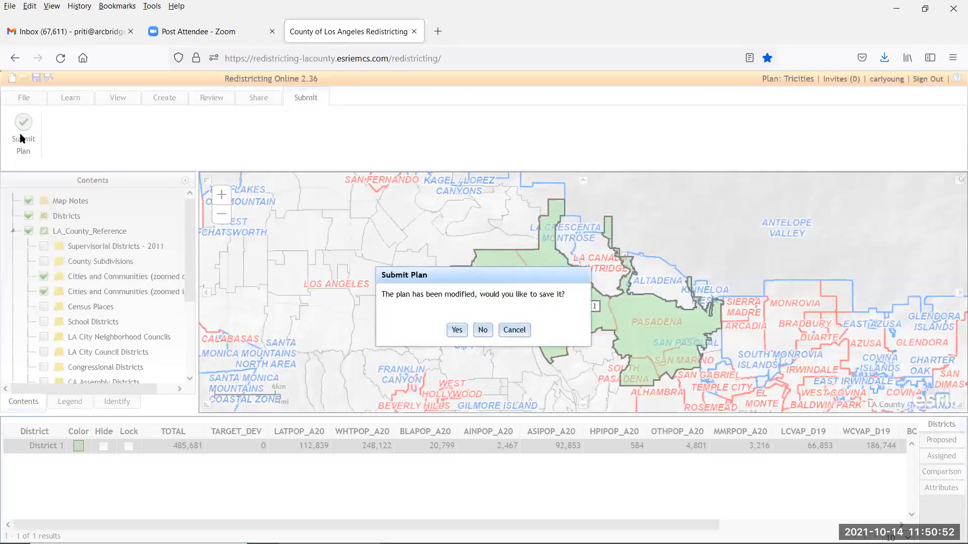
{"action": "left_click", "coordinate": [454, 331]}
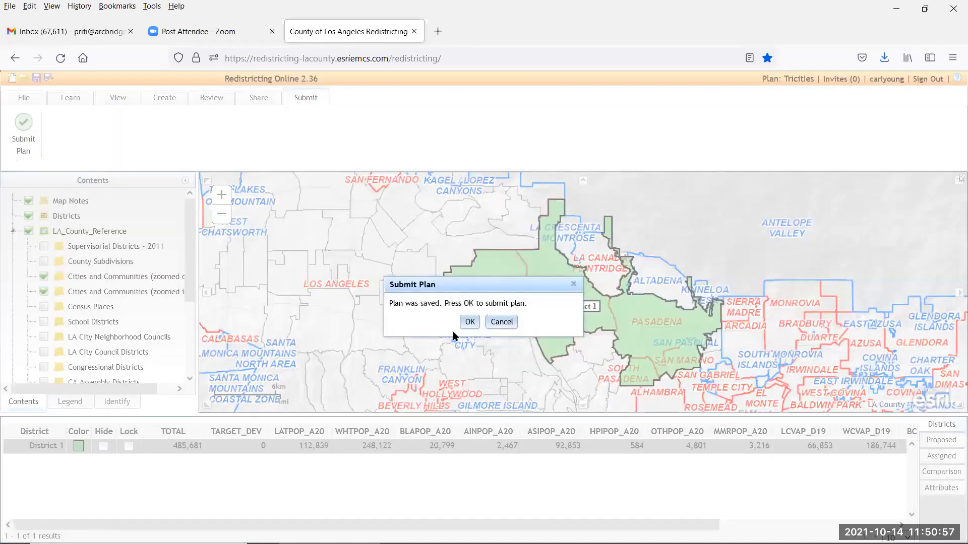
{"action": "left_click", "coordinate": [469, 321]}
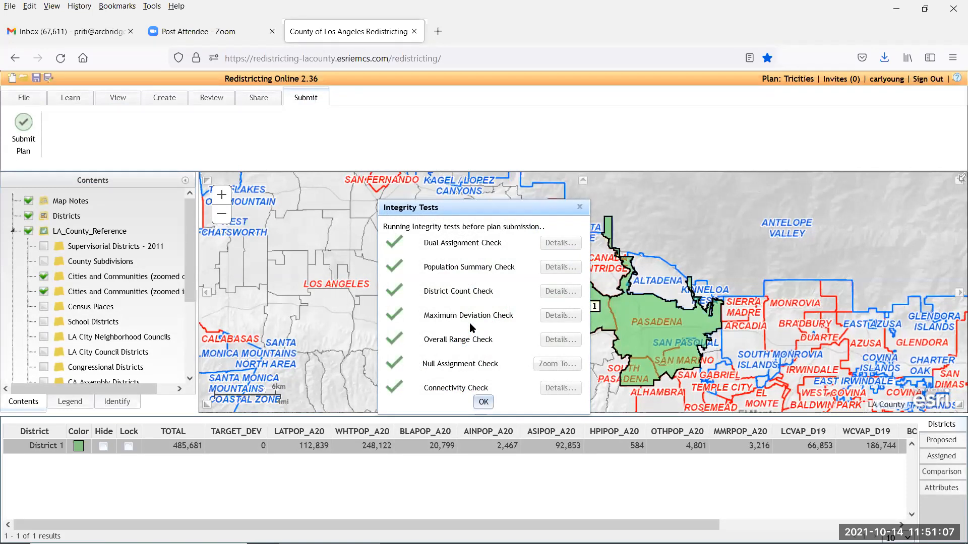
Fill in COI as the explanation of plan objectives and submit the Tricities plan for review.
{"action": "left_click", "coordinate": [484, 402]}
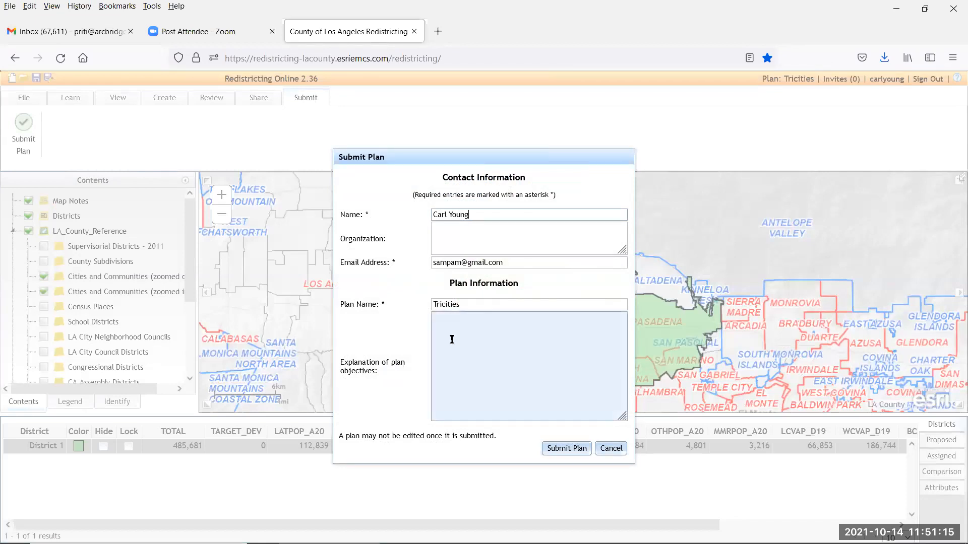
{"action": "left_click", "coordinate": [460, 326]}
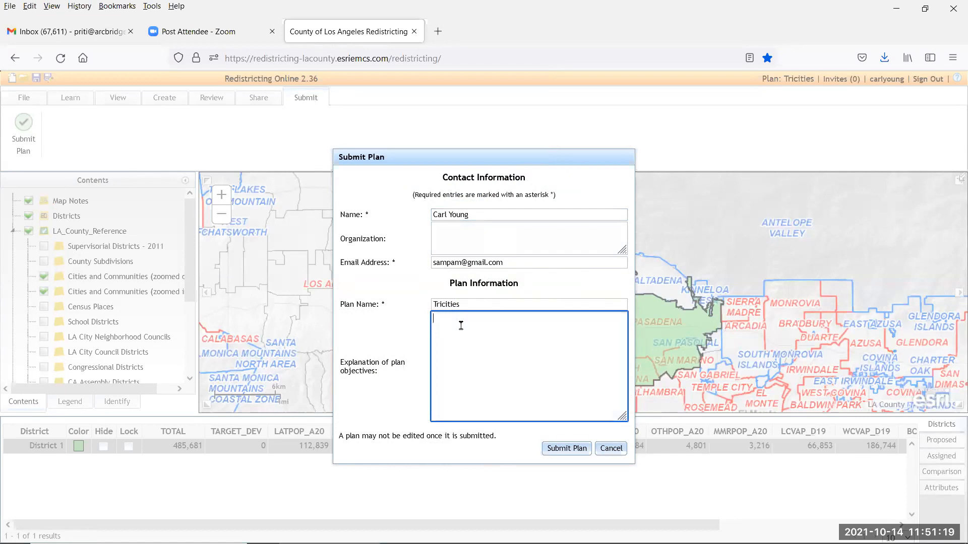
{"action": "type", "text": "COI"}
{"action": "key", "text": "BackSpace"}
{"action": "key", "text": "BackSpace"}
{"action": "left_click", "coordinate": [557, 448]}
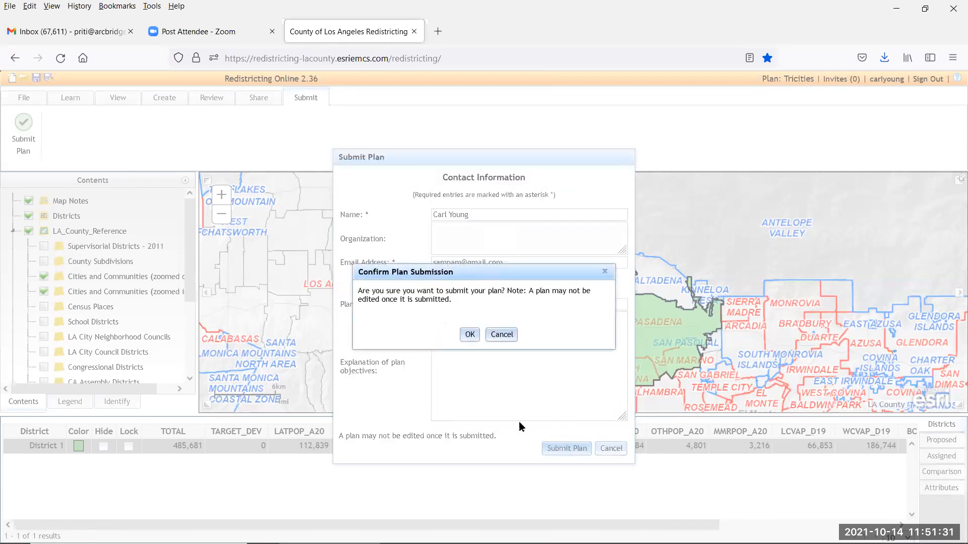
{"action": "left_click", "coordinate": [469, 337]}
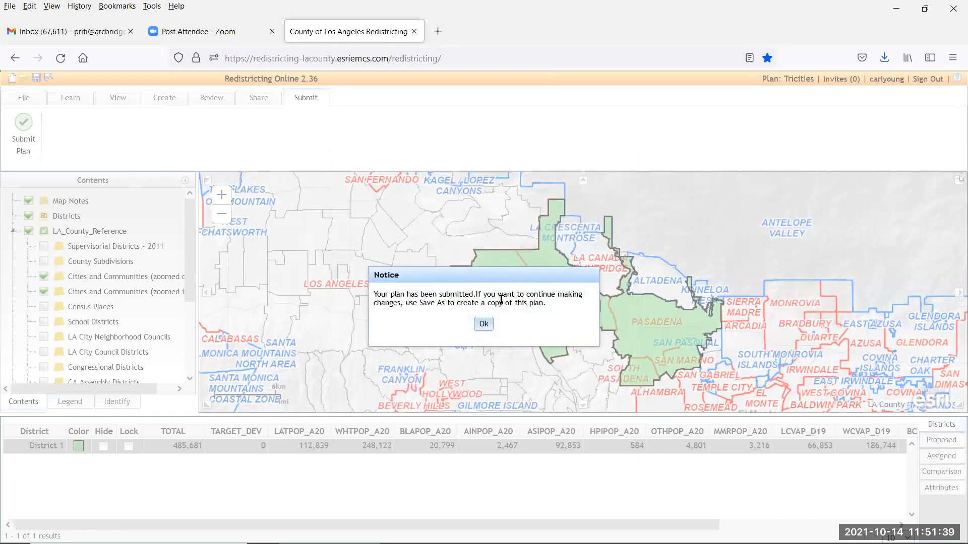
{"action": "left_click", "coordinate": [483, 325]}
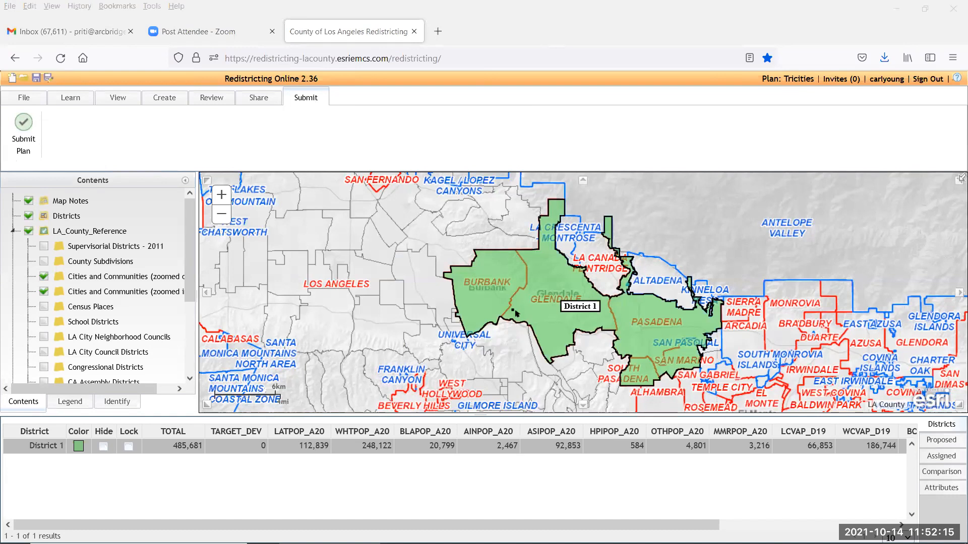
{"action": "scroll", "coordinate": [515, 310], "scroll_direction": "up", "scroll_amount": 1}
{"action": "scroll", "coordinate": [519, 314], "scroll_direction": "down", "scroll_amount": 1}
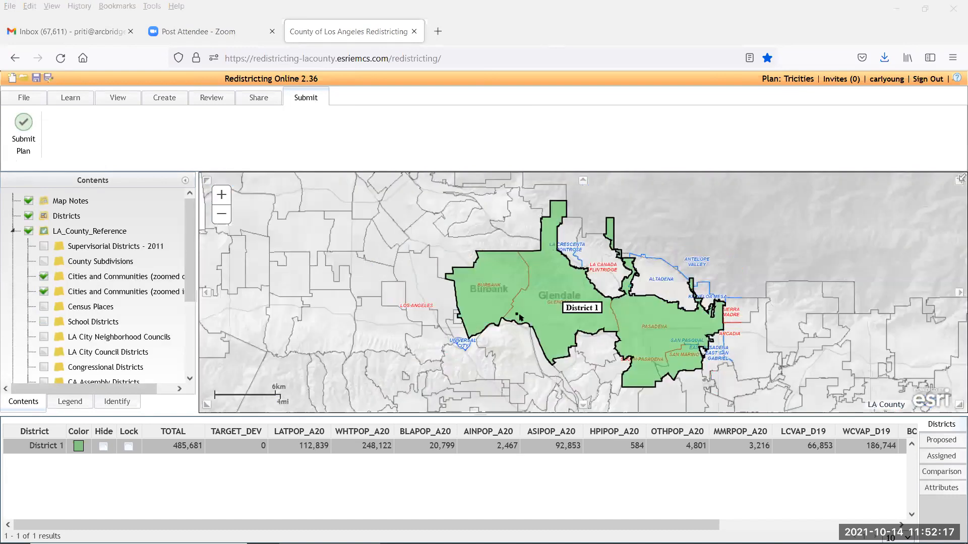
{"action": "scroll", "coordinate": [518, 314], "scroll_direction": "down", "scroll_amount": 1}
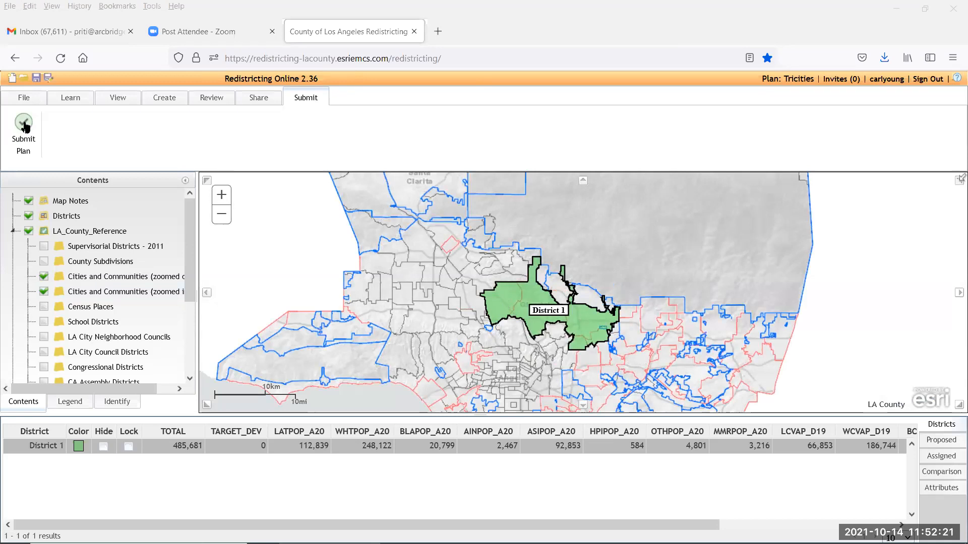
Open the saved Training-Demo plan and bring its District 5 row into view in the district table.
{"action": "left_click", "coordinate": [26, 100]}
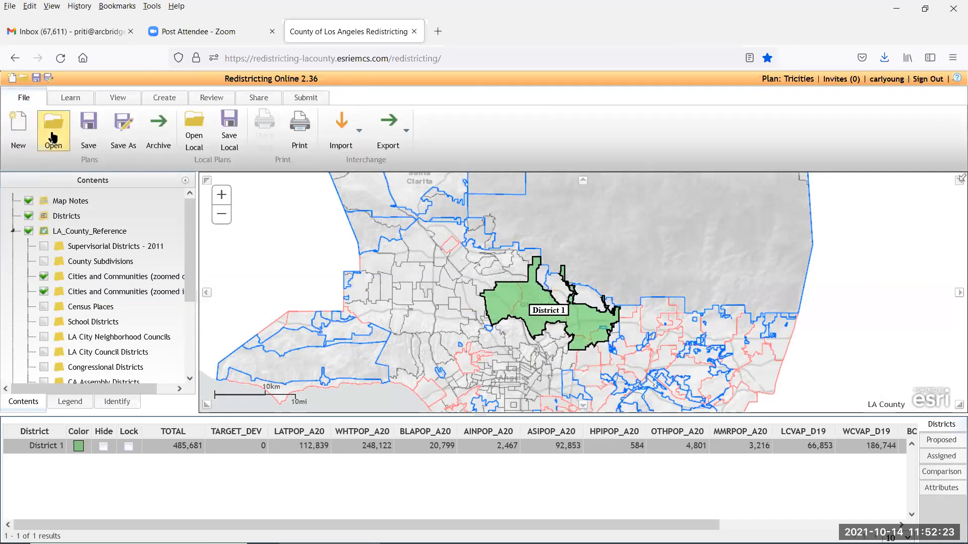
{"action": "left_click", "coordinate": [54, 135]}
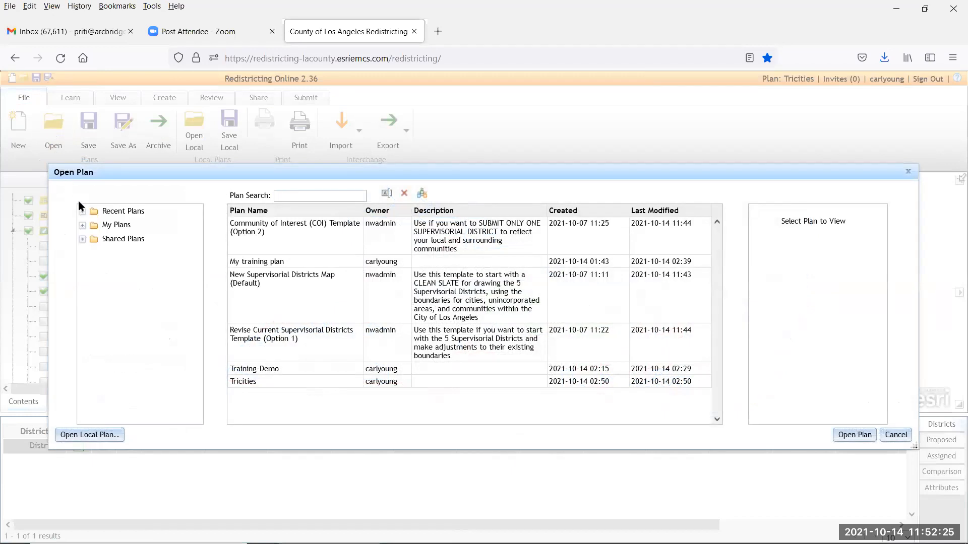
{"action": "left_click", "coordinate": [82, 226]}
{"action": "left_click", "coordinate": [280, 373]}
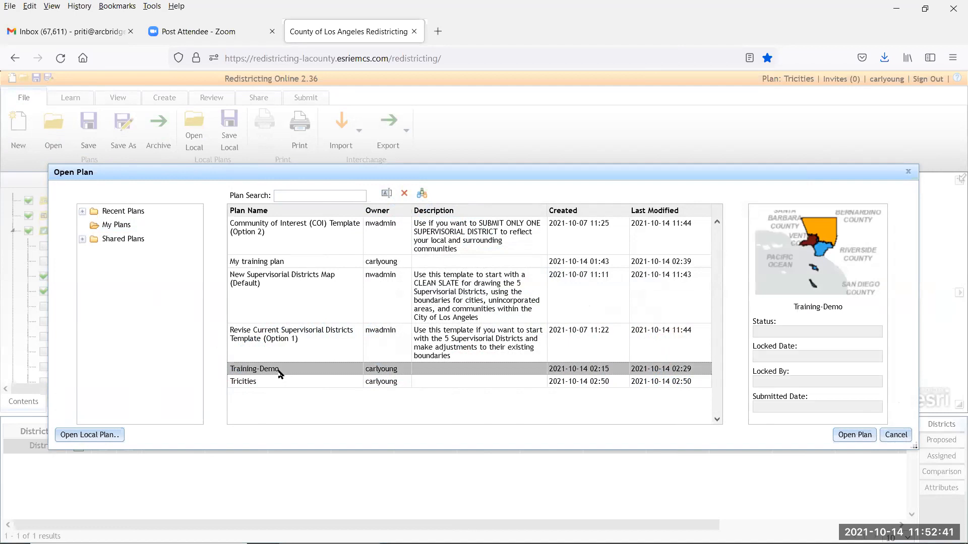
{"action": "left_click", "coordinate": [862, 437]}
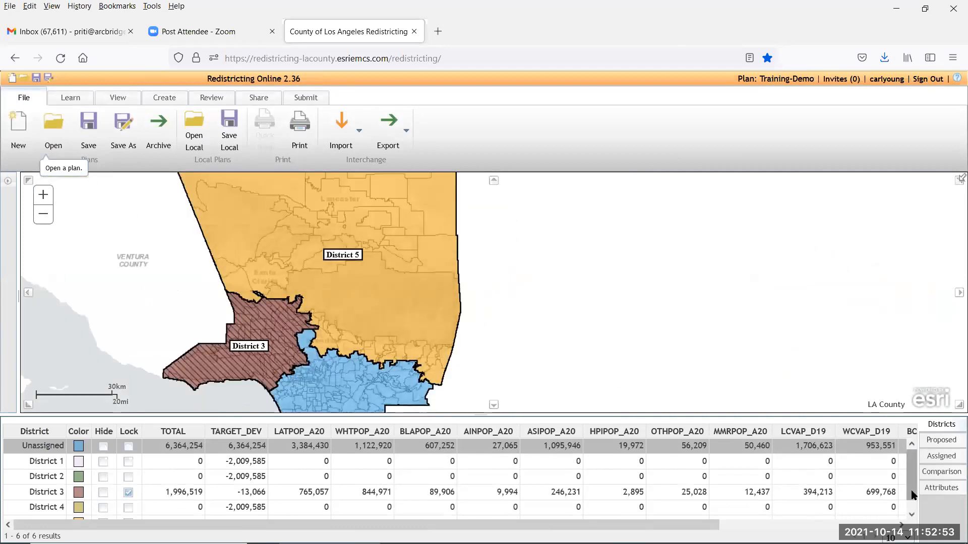
{"action": "scroll", "coordinate": [915, 495], "scroll_direction": "down", "scroll_amount": 1}
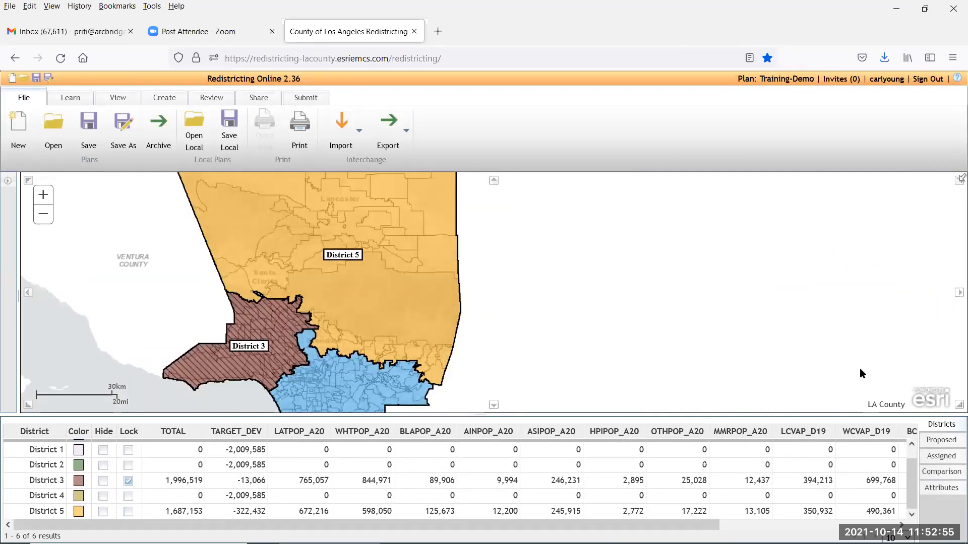